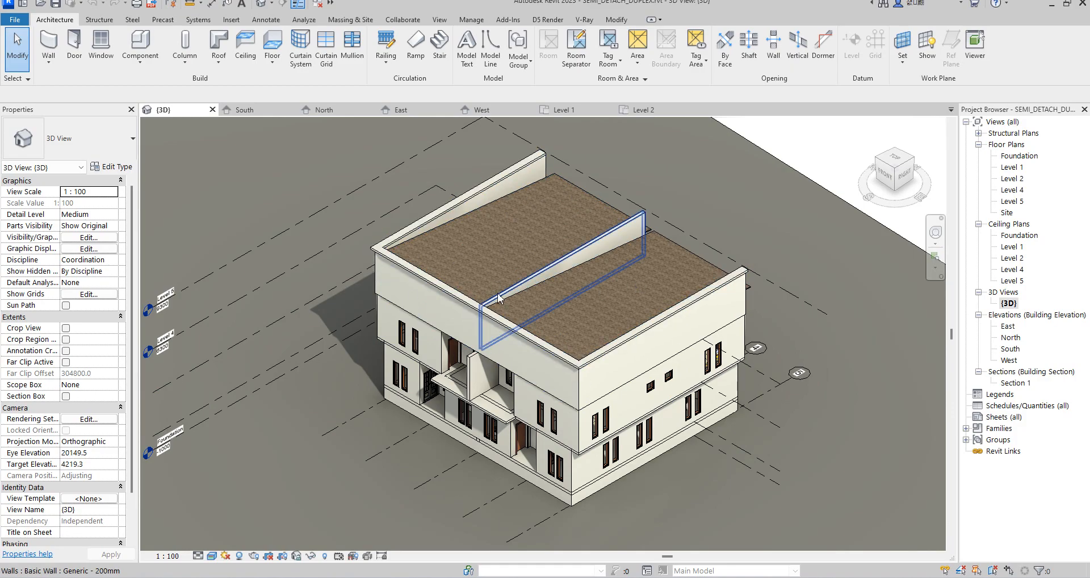
- Examine the duplex model in the 3D view and the room layout on the Level 1 floor plan
scroll(410, 393, "up", 1)
scroll(411, 392, "up", 3)
scroll(399, 371, "down", 1)
scroll(497, 331, "down", 3)
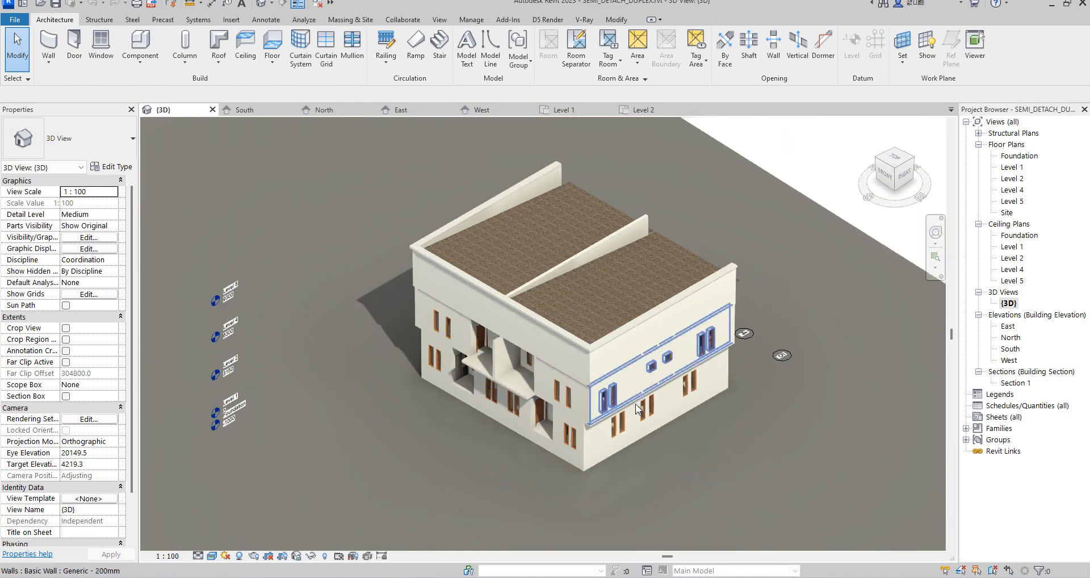
scroll(696, 310, "up", 1)
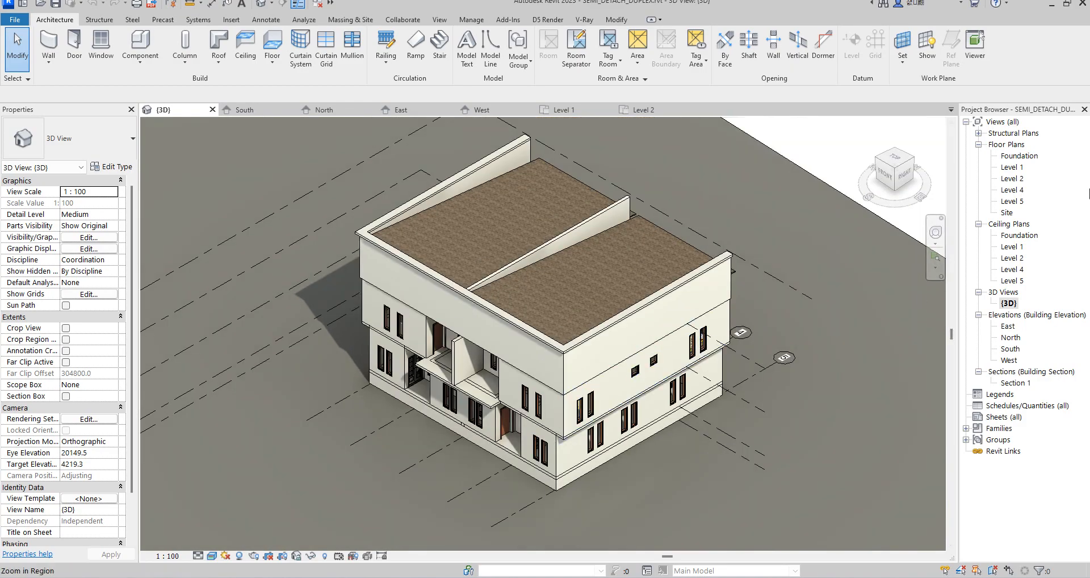
double_click(1012, 167)
scroll(507, 288, "up", 2)
scroll(528, 318, "up", 1)
scroll(483, 364, "down", 3)
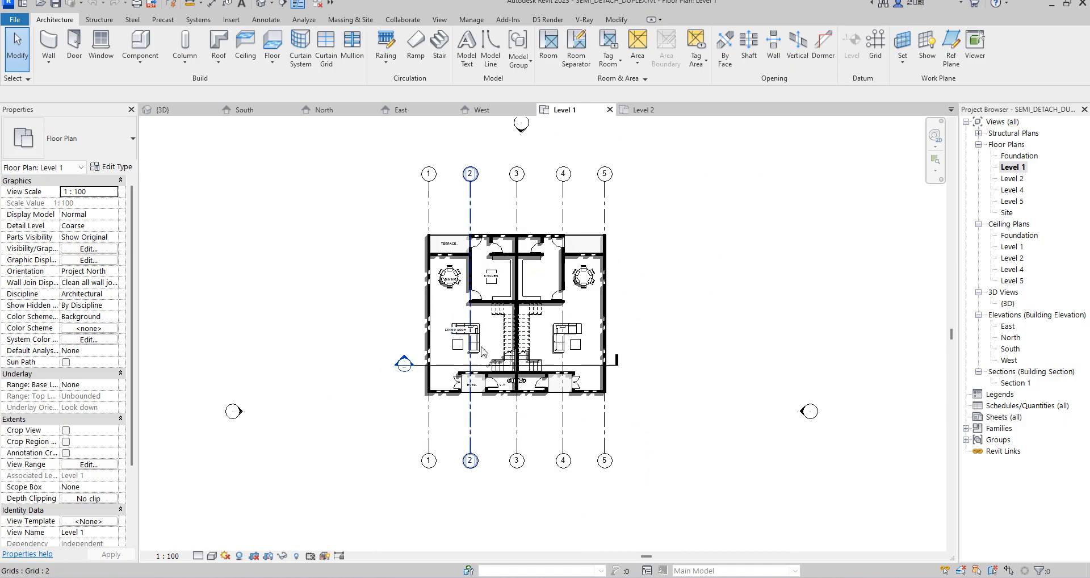
scroll(429, 301, "up", 2)
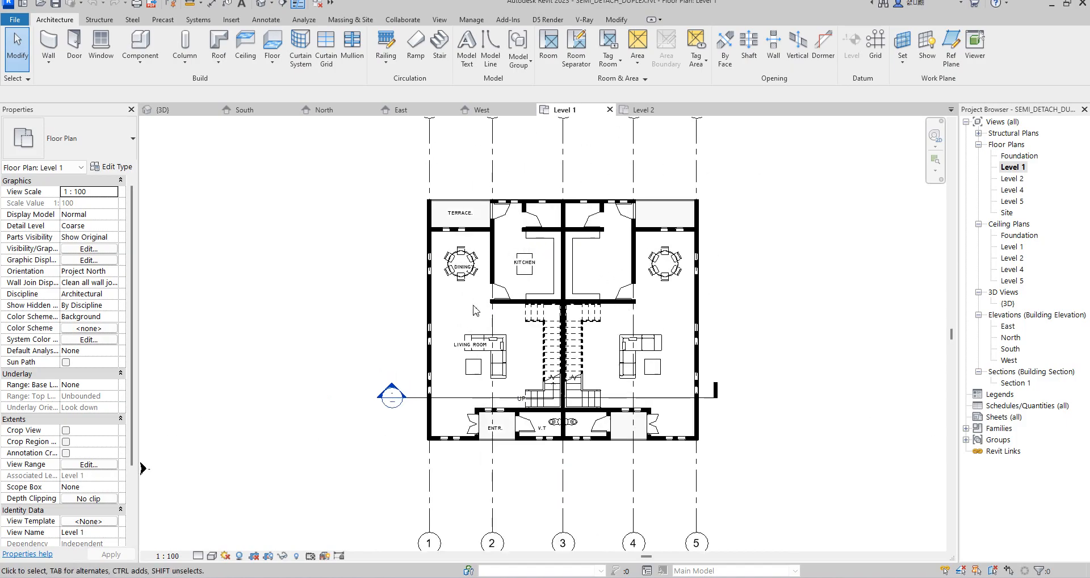
- Look through the Level 2, Level 5 and Site floor plans and return to the 3D view
double_click(1013, 179)
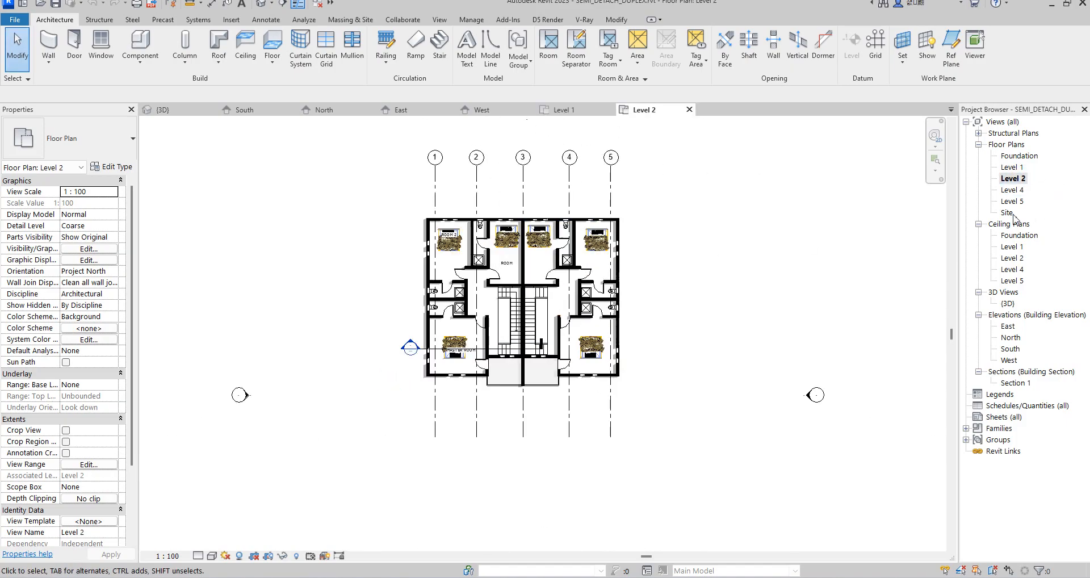
double_click(1012, 202)
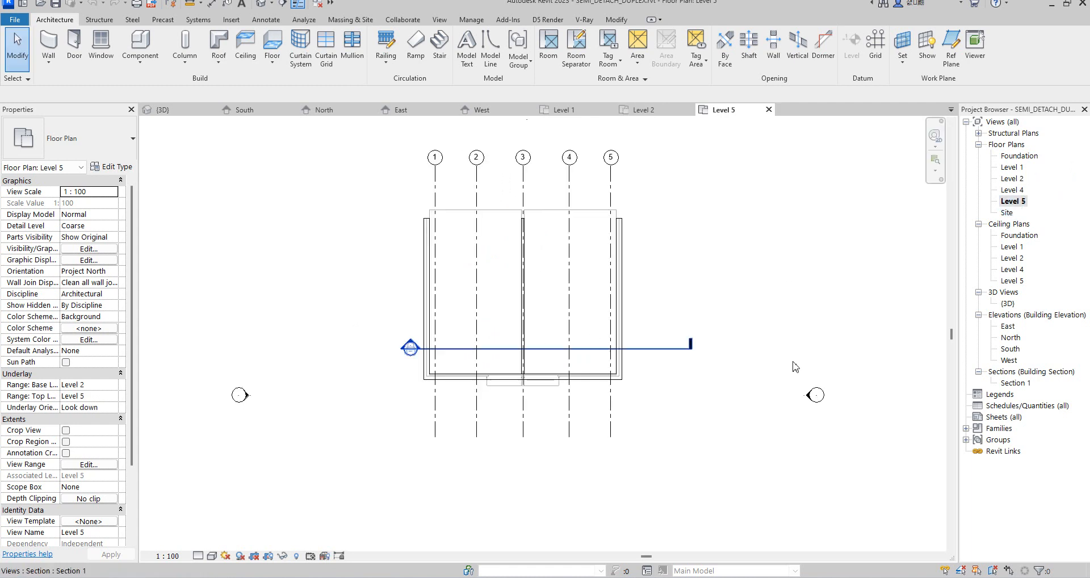
left_click(1003, 213)
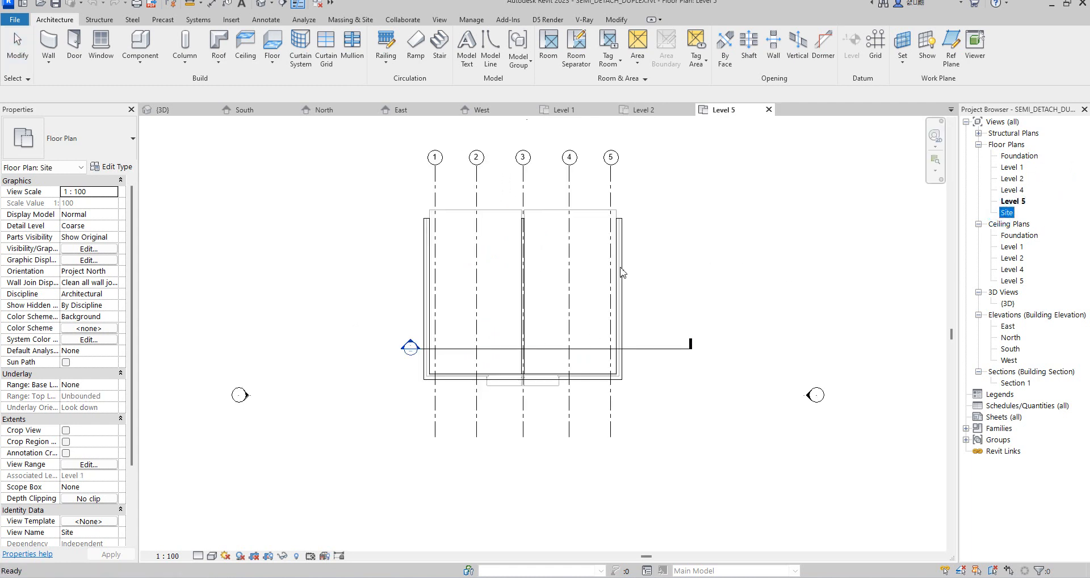
double_click(1008, 213)
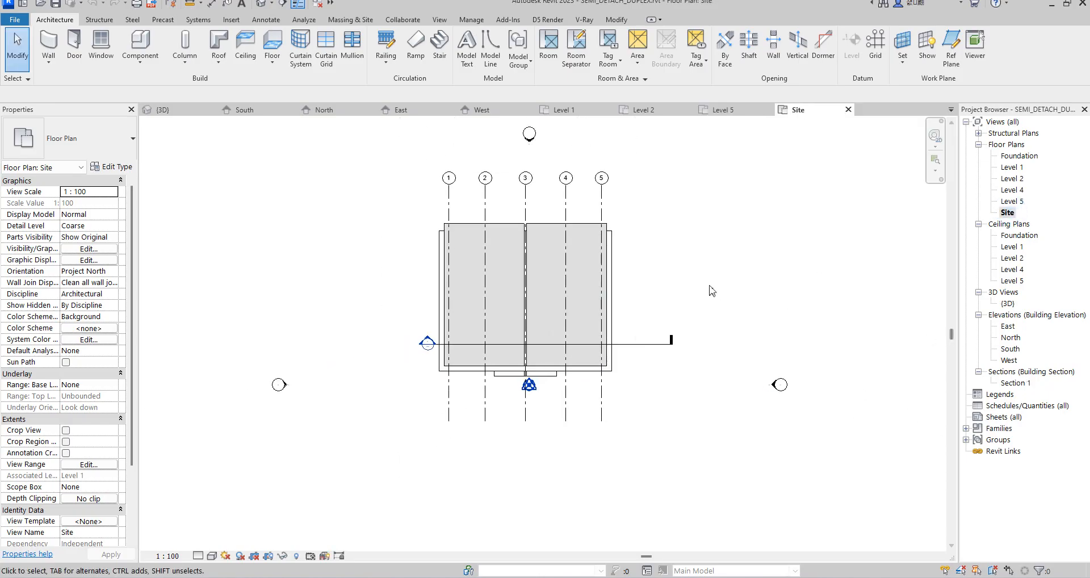
left_click(1015, 305)
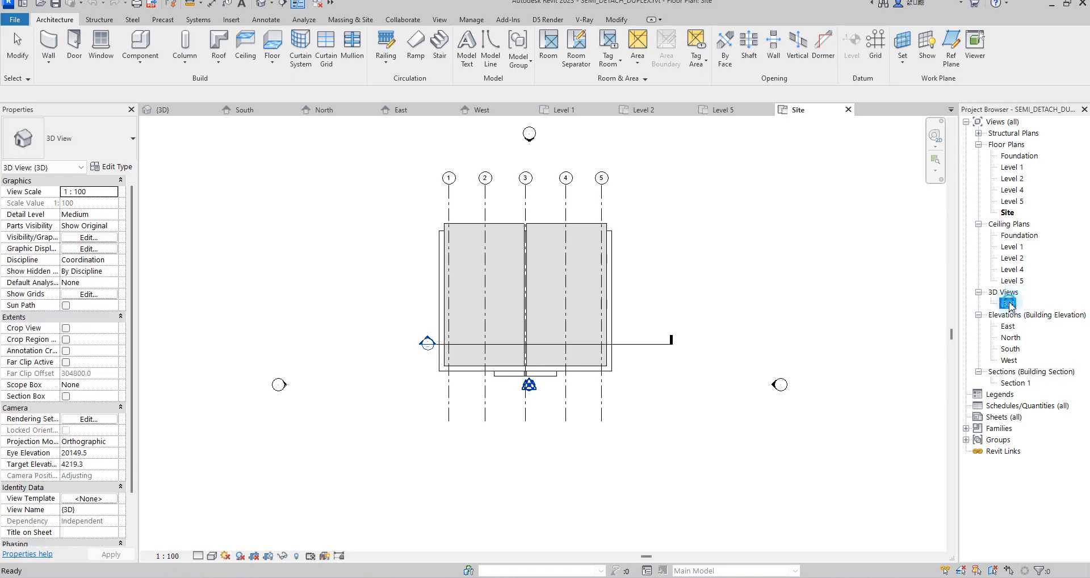
double_click(1010, 305)
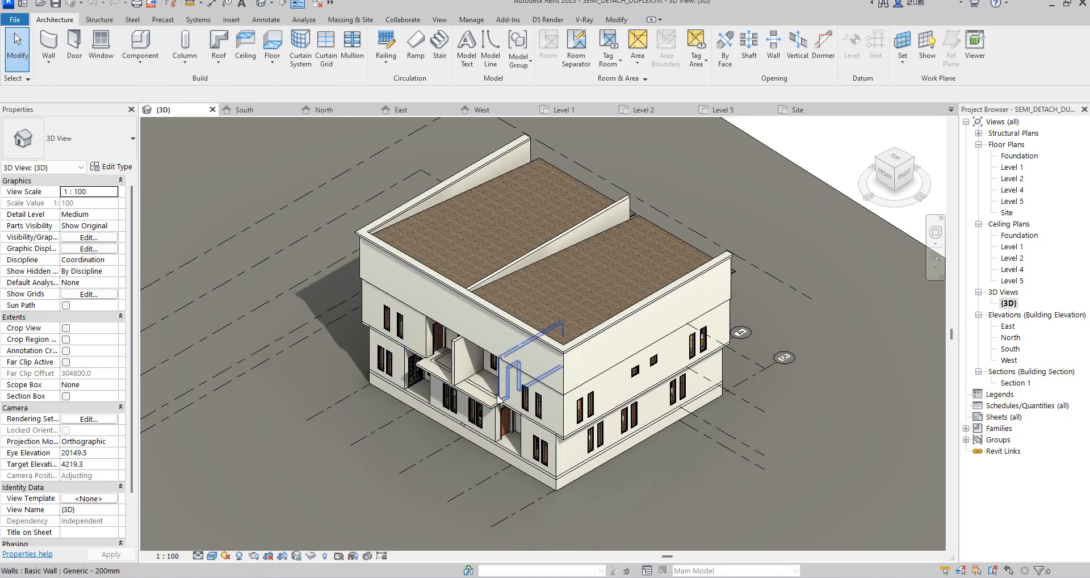
- In the South elevation, nudge the second ground-floor window between grids 1 and 2 to the right, towards grid 2
double_click(1010, 349)
scroll(525, 353, "up", 4)
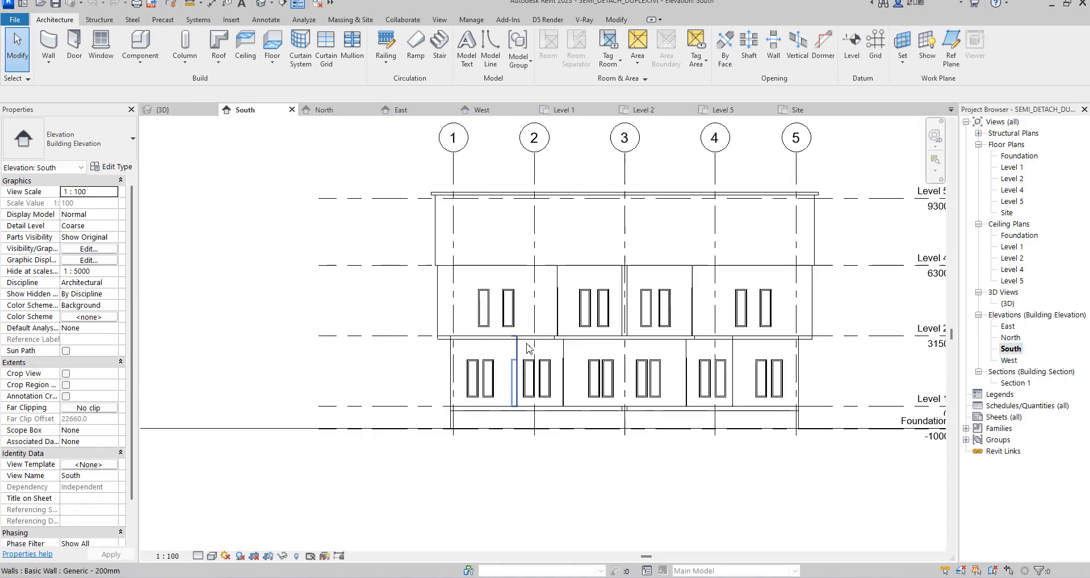
scroll(525, 353, "up", 4)
scroll(540, 311, "down", 3)
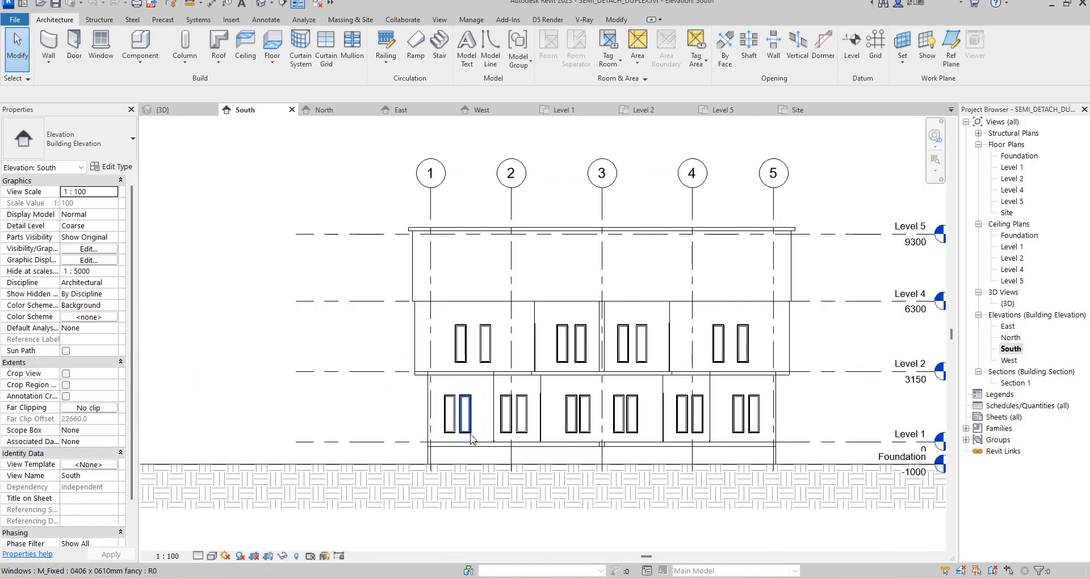
scroll(467, 450, "up", 3)
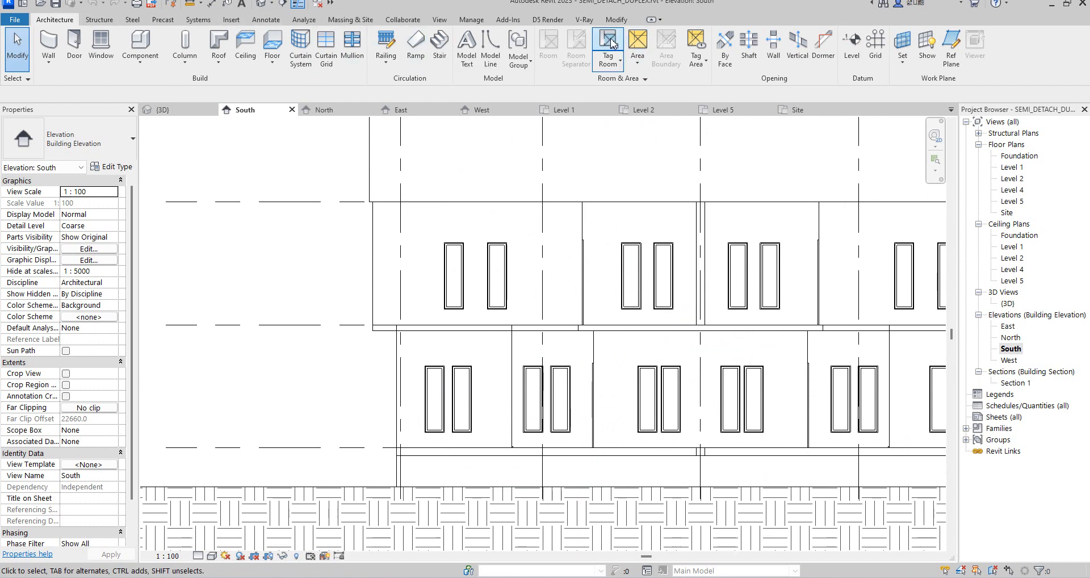
left_click(616, 21)
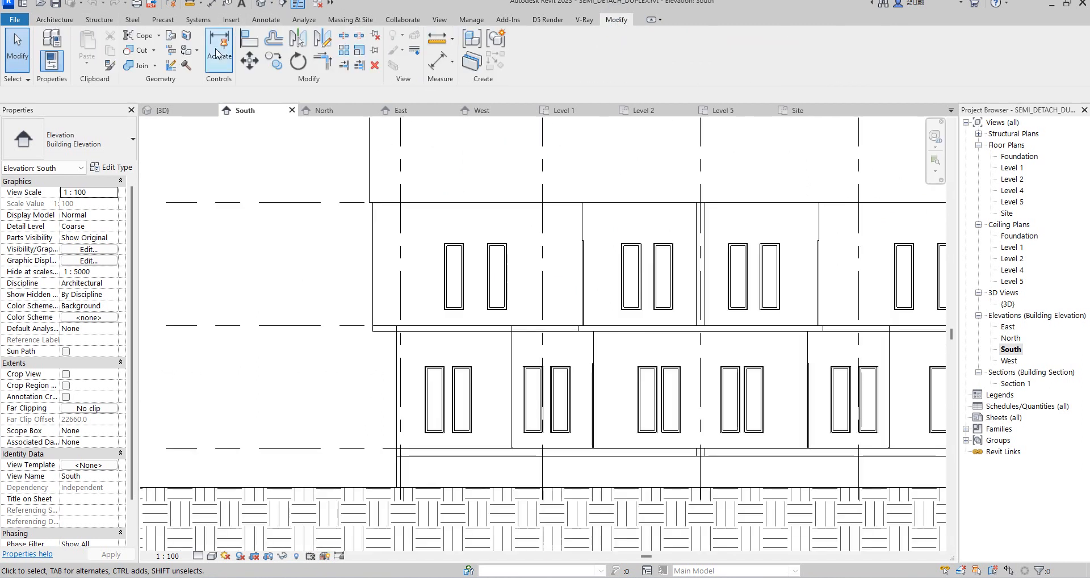
left_click(464, 375)
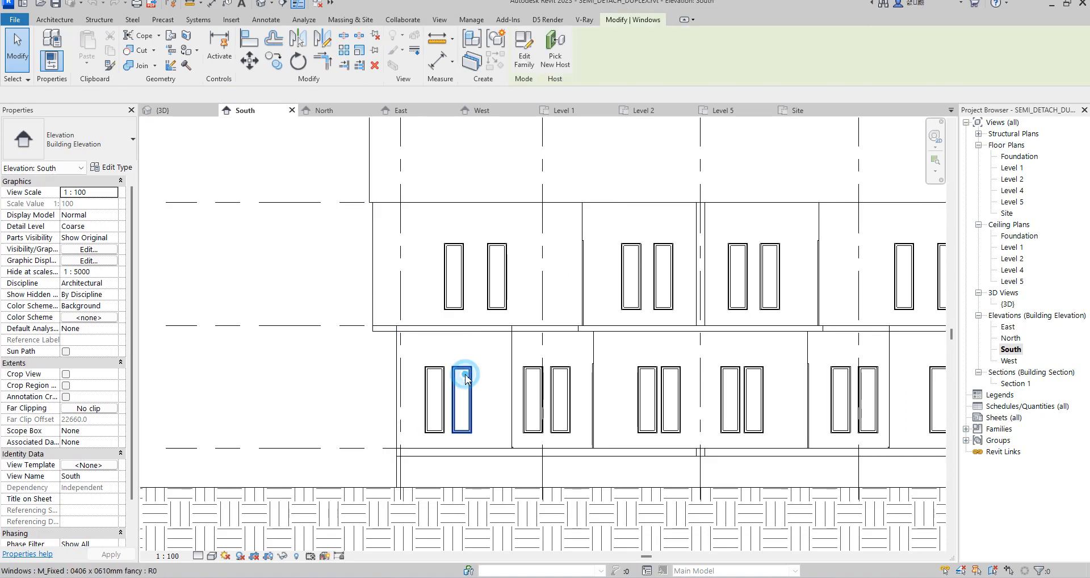
key("Right")
key("Right")
key("Right")
key("Right")
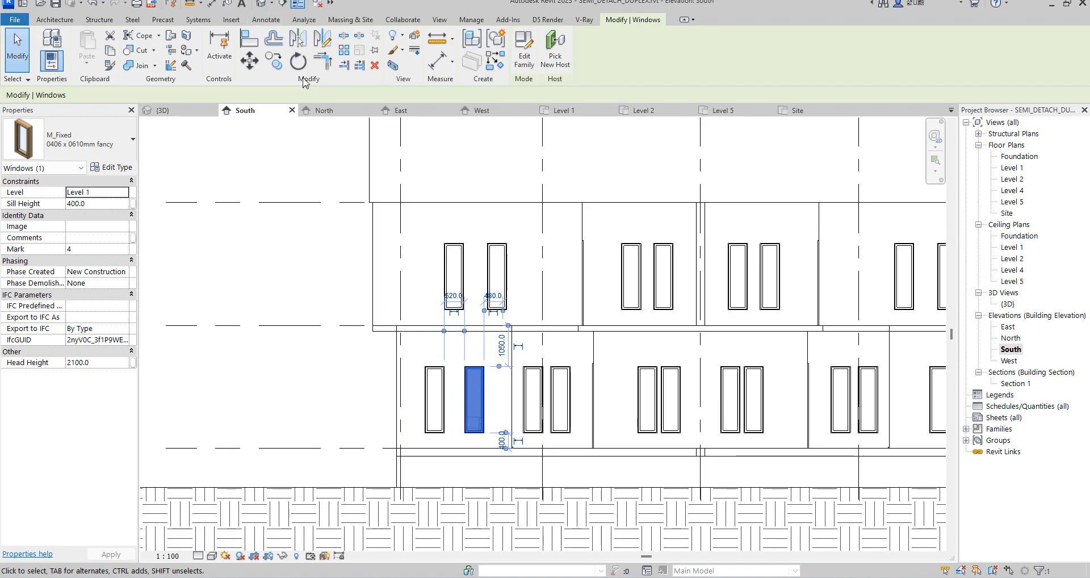
- Nudge the ground-floor window nearest grid 1 slightly to the right
left_click(442, 407)
key("Right")
key("Right")
- Align the two upper-floor windows between grids 1 and 2 with the edges of the ground-floor windows directly below them
left_click(245, 46)
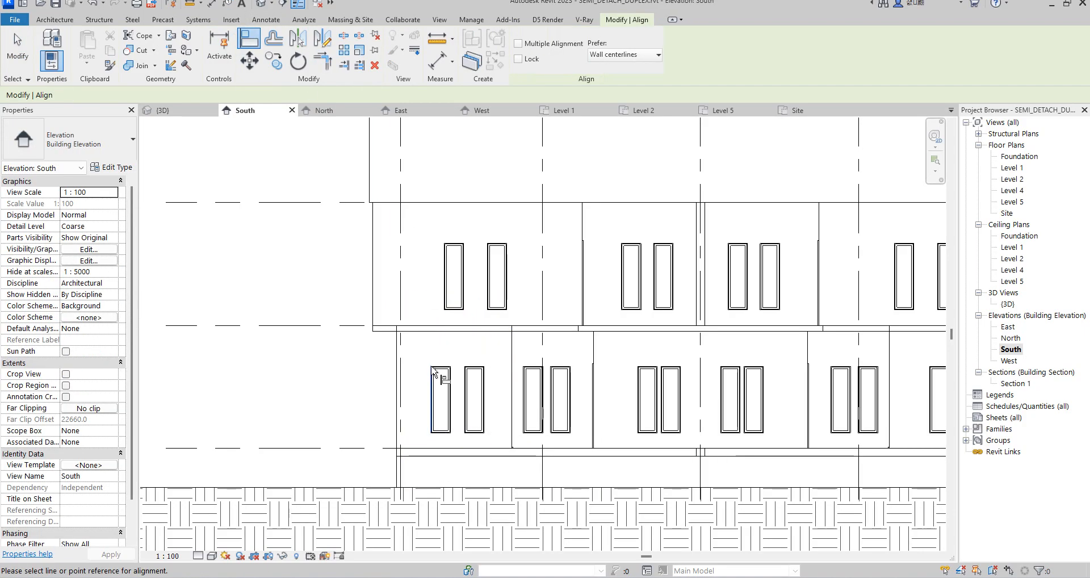
left_click(452, 392)
left_click(464, 280)
left_click(463, 399)
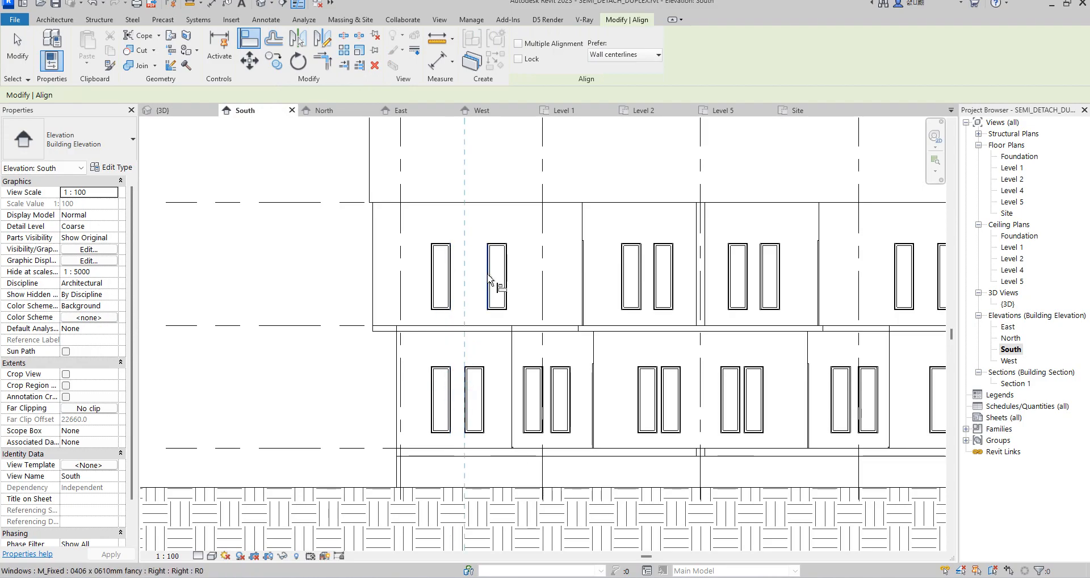
left_click(488, 284)
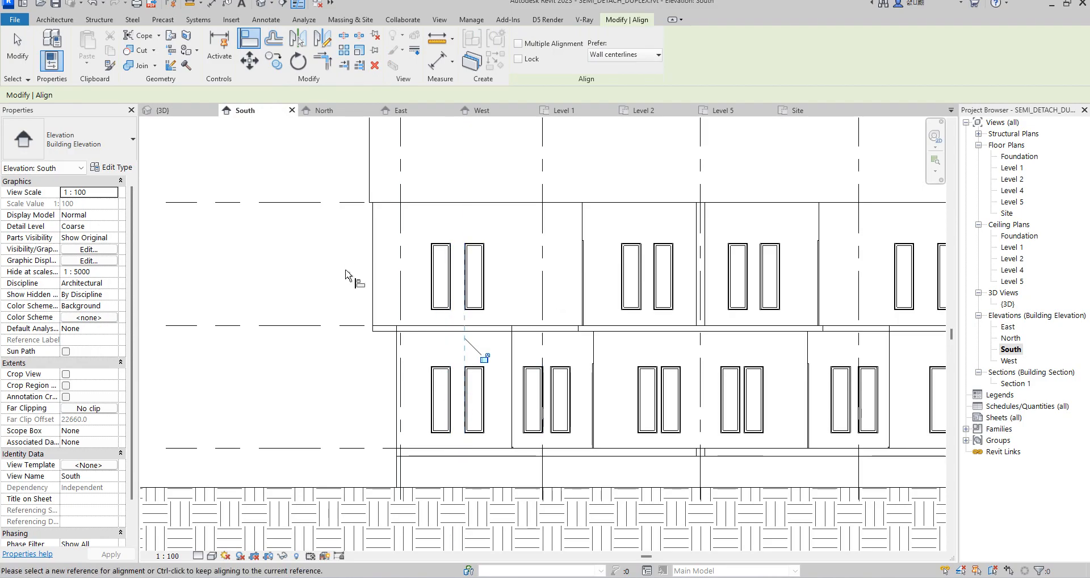
key("Escape")
key("Escape")
- Delete the upper- and ground-floor windows in the bay between grids 4 and 5 of the South elevation
scroll(294, 277, "down", 3)
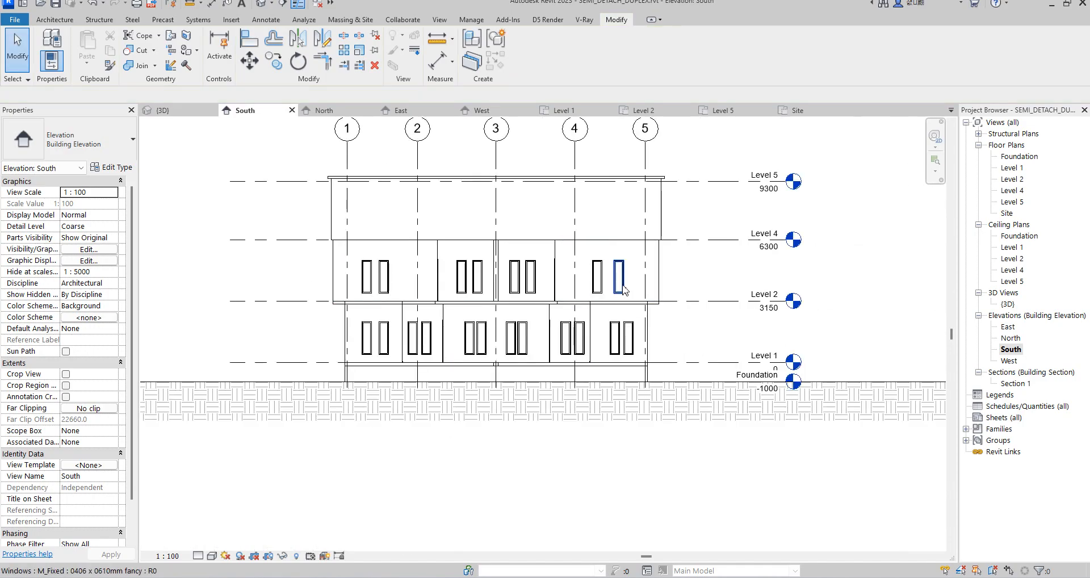
left_click(623, 288)
key("Delete")
left_click_drag(623, 288, 599, 279)
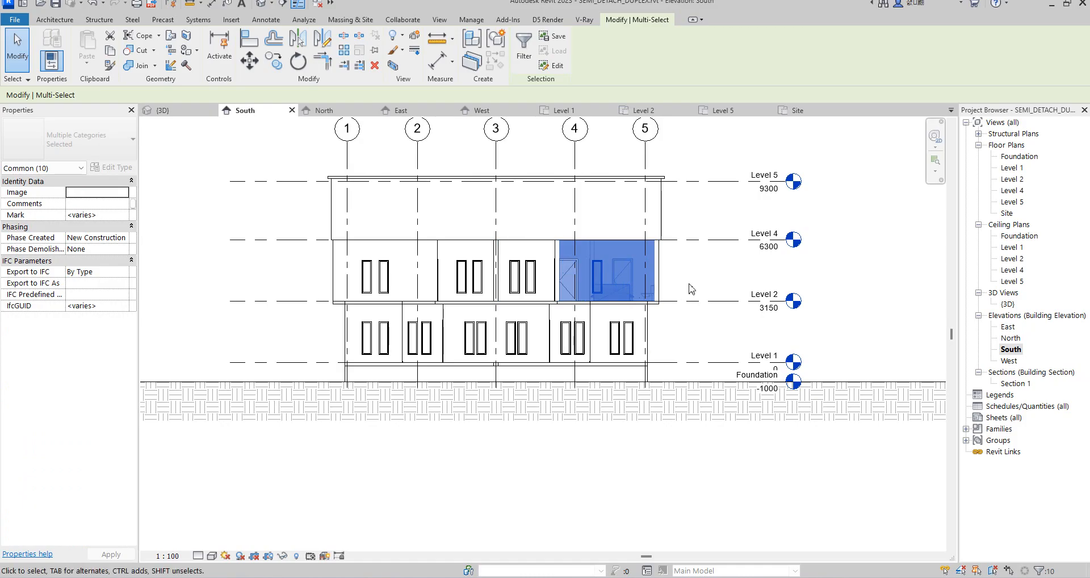
key("Delete")
left_click(624, 286)
key("Delete")
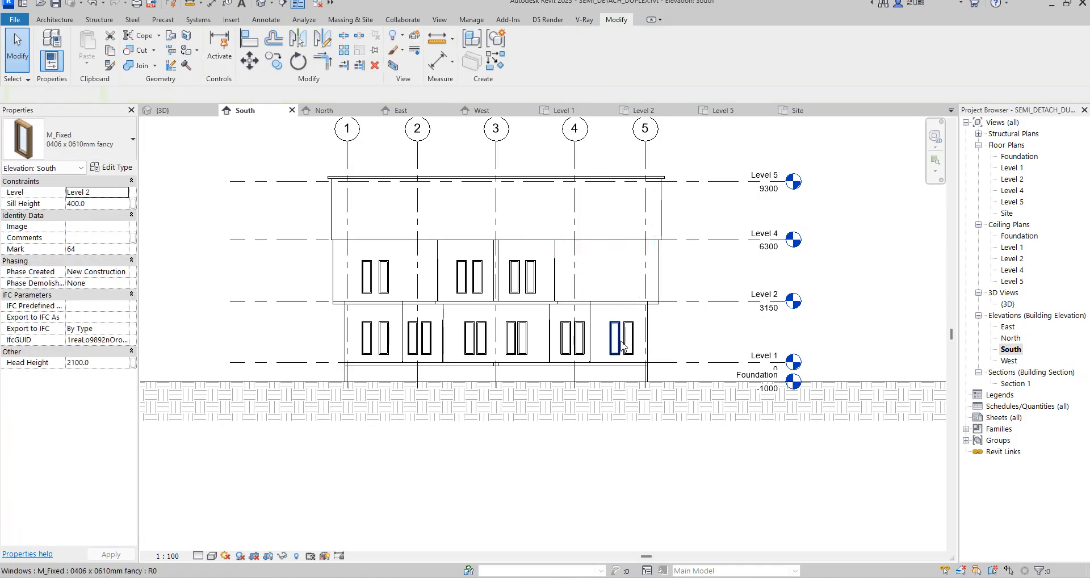
left_click(619, 335)
key("Delete")
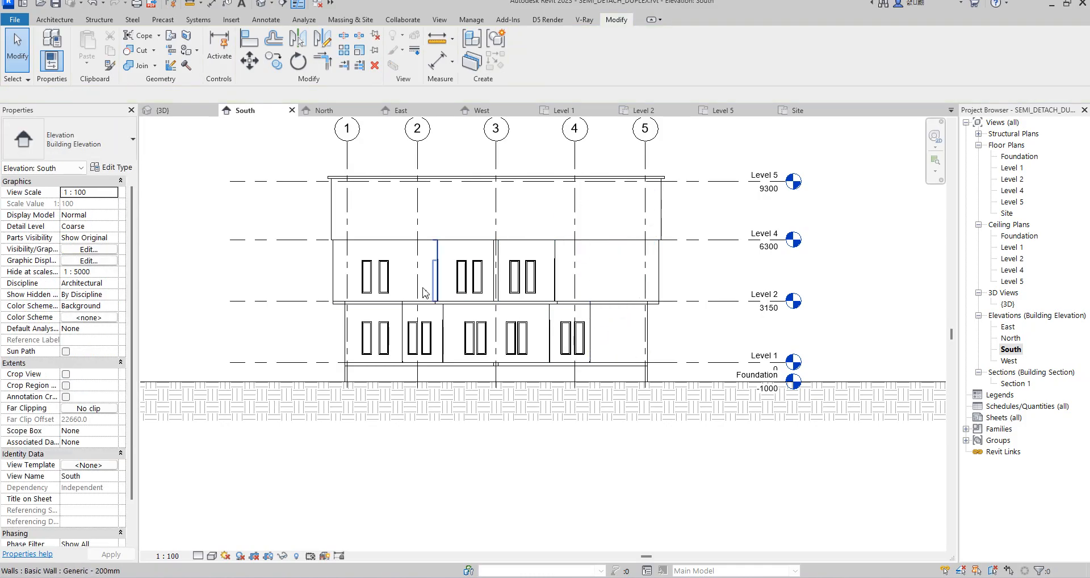
- Mirror a copy of the four windows between grids 1 and 2, on both floors, about the grid 3 axis
left_click(383, 277)
left_click(367, 276, "ctrl")
left_click(369, 336, "ctrl")
left_click(381, 328, "ctrl")
left_click(321, 38)
left_click(495, 142)
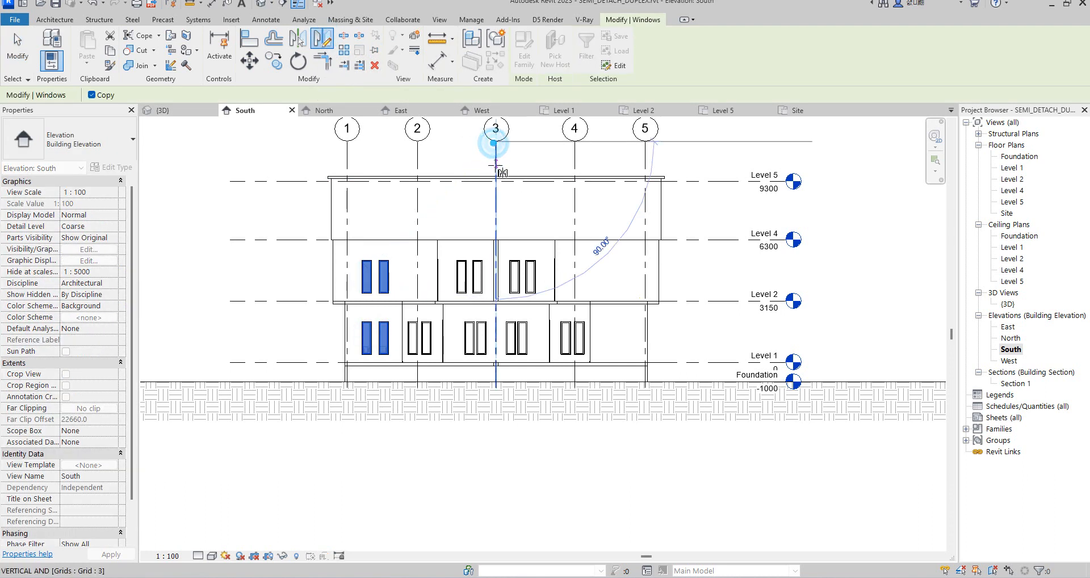
left_click(496, 170)
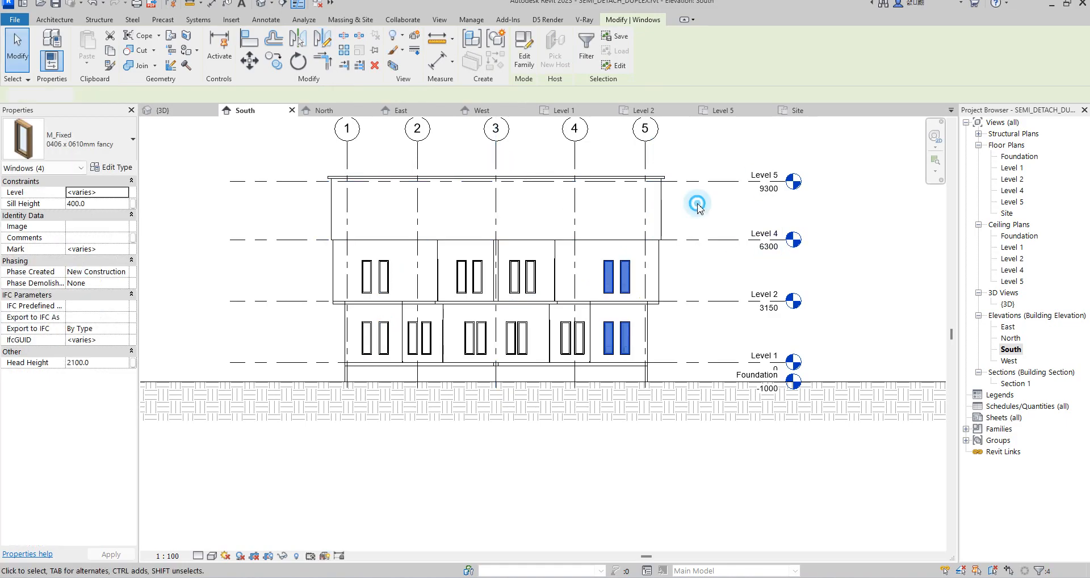
key("Escape")
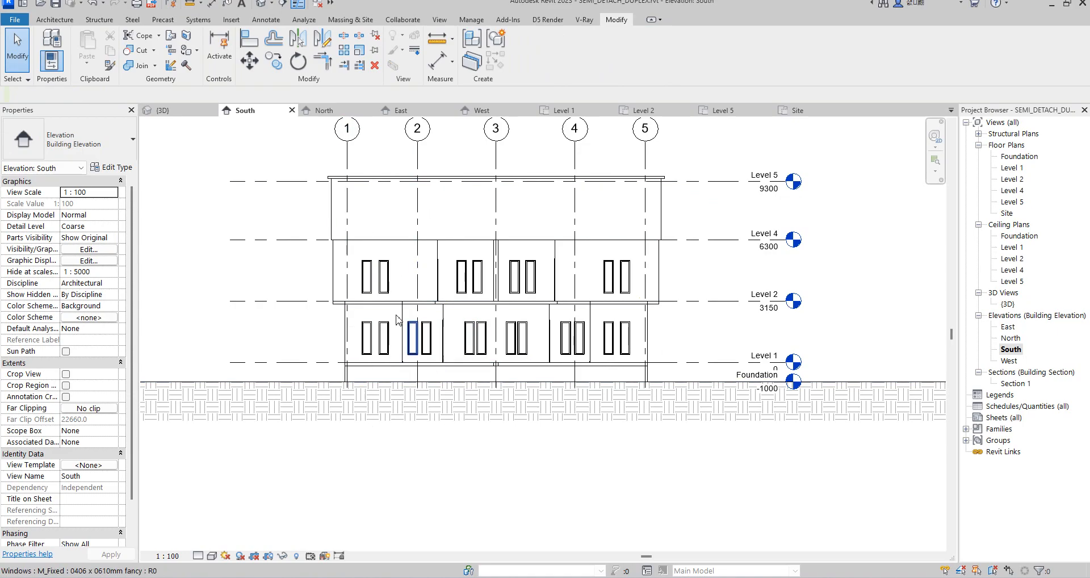
- Open the Level 1 floor plan and create an in-place model component named "frontside"
double_click(1016, 170)
scroll(441, 429, "up", 6)
scroll(329, 207, "down", 5)
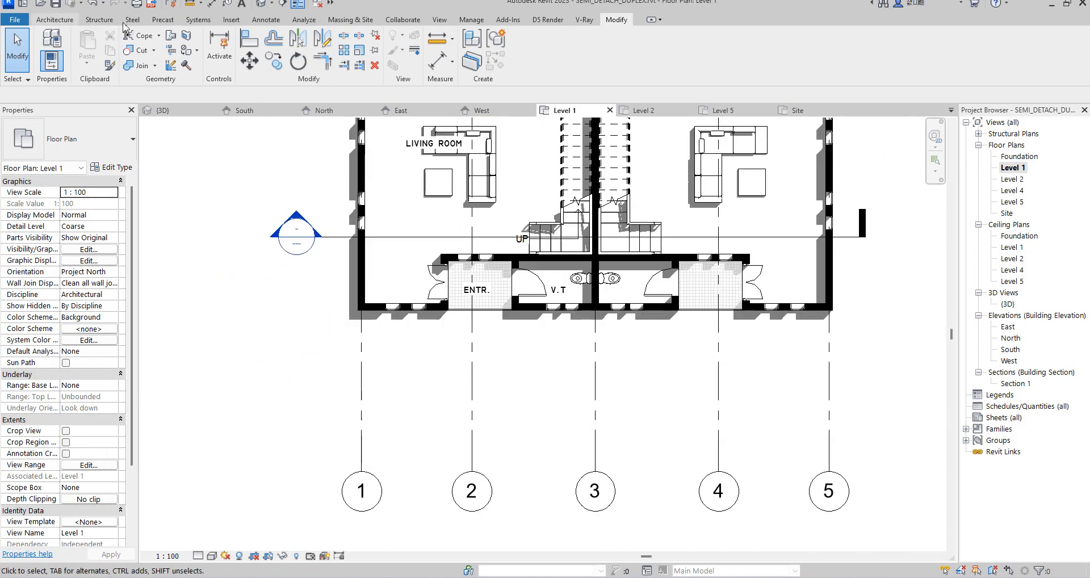
left_click(50, 22)
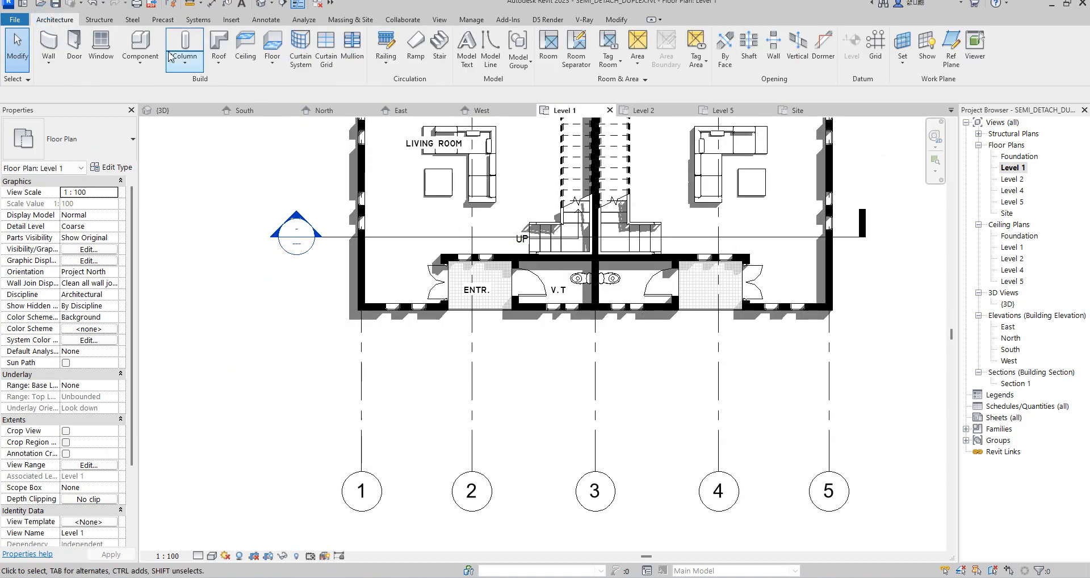
left_click(140, 61)
left_click(151, 117)
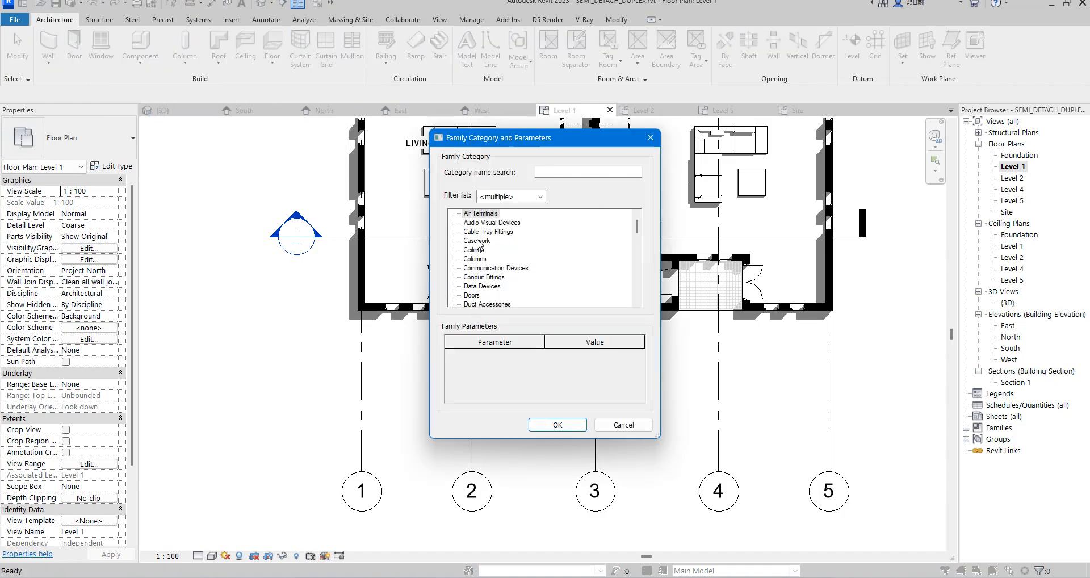
left_click(558, 425)
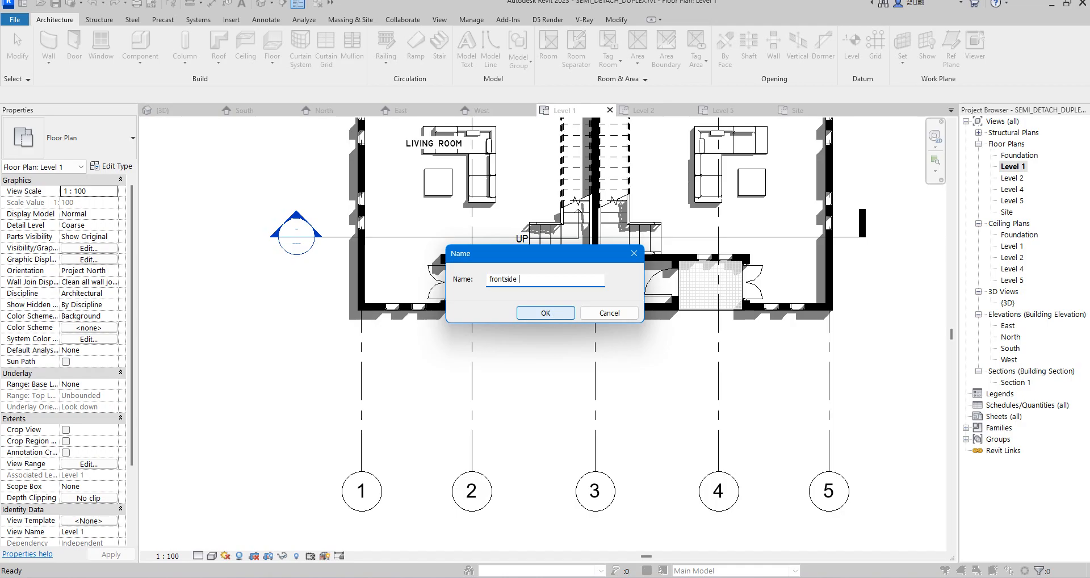
left_click(546, 313)
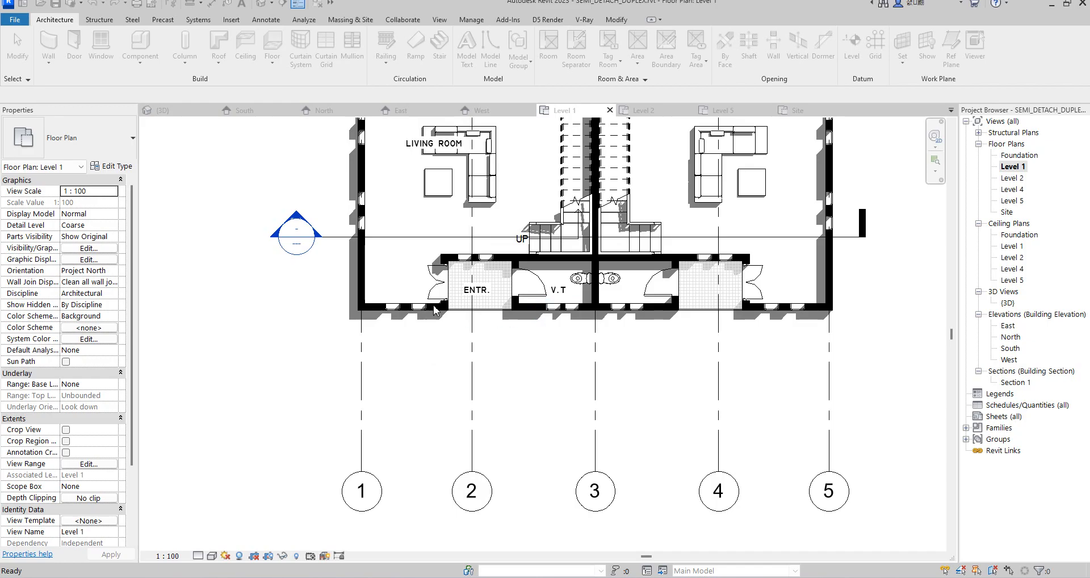
- Start an extrusion and sketch a rectangle about 200 mm by 600 mm projecting outward from the front wall near grid 1
left_click(103, 48)
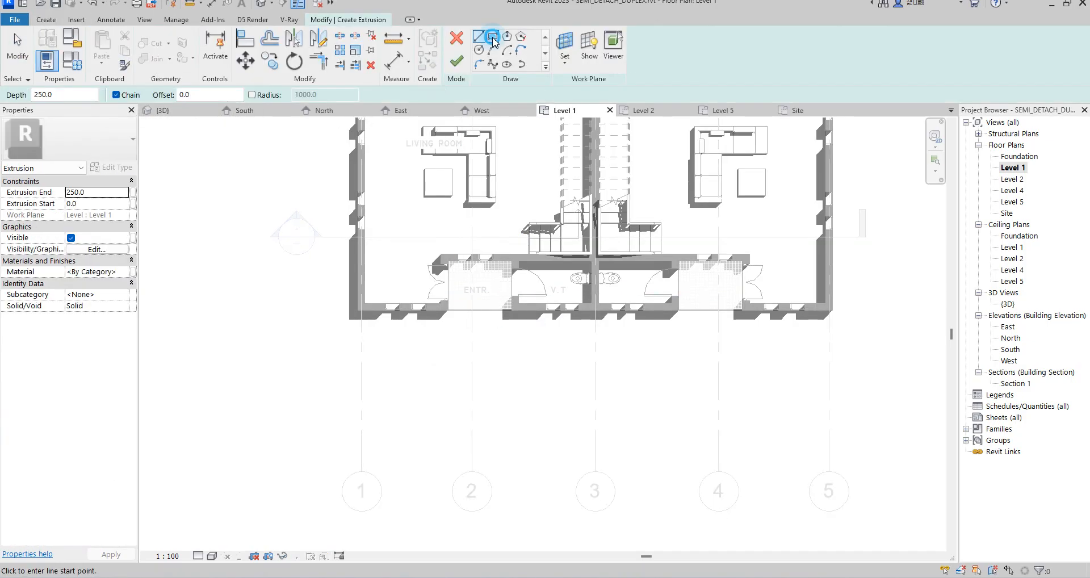
left_click(493, 38)
scroll(360, 318, "up", 5)
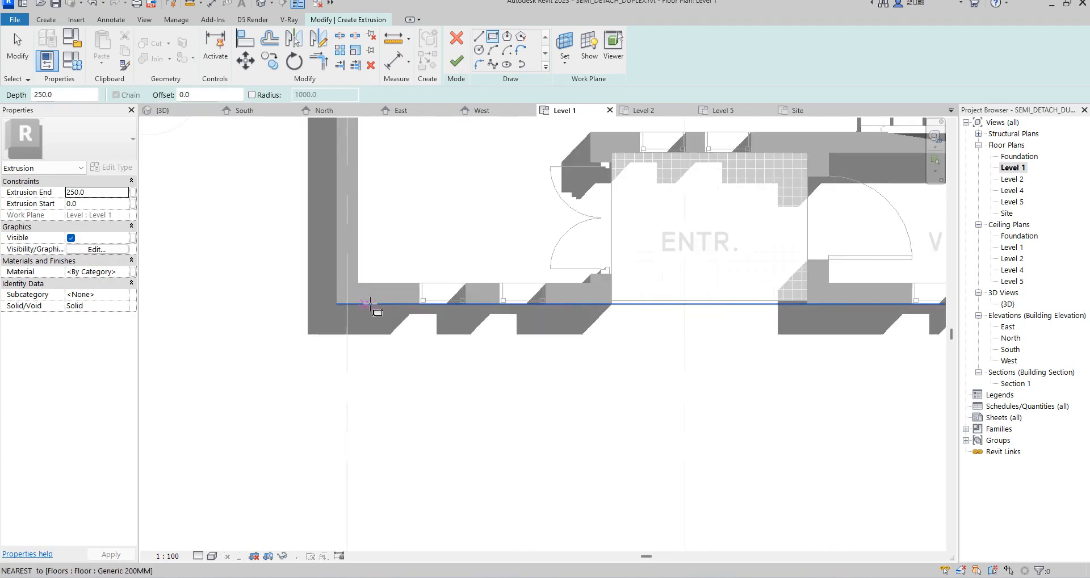
left_click(379, 304)
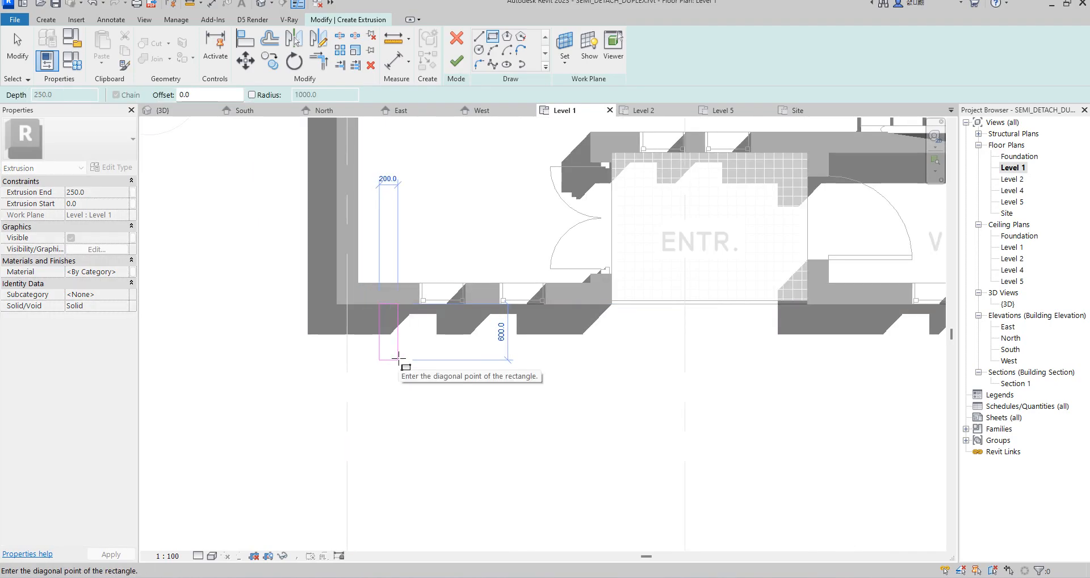
left_click(398, 360)
right_click(435, 149)
right_click(456, 162)
left_click(496, 176)
- Set the sketched rectangle's width to 225 mm and its projection from the front wall to 700 mm
left_click(398, 329)
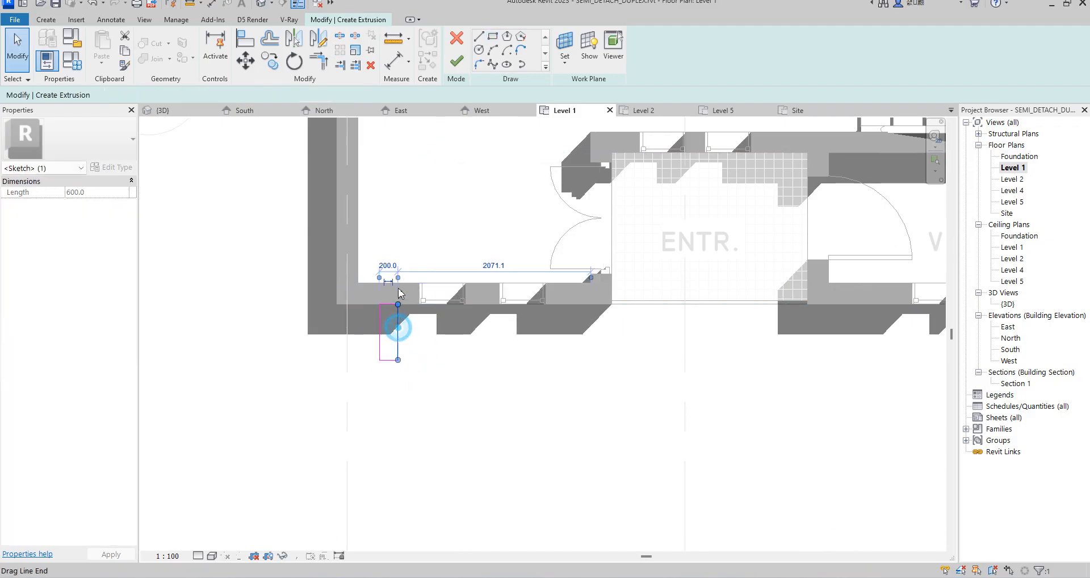
left_click(392, 265)
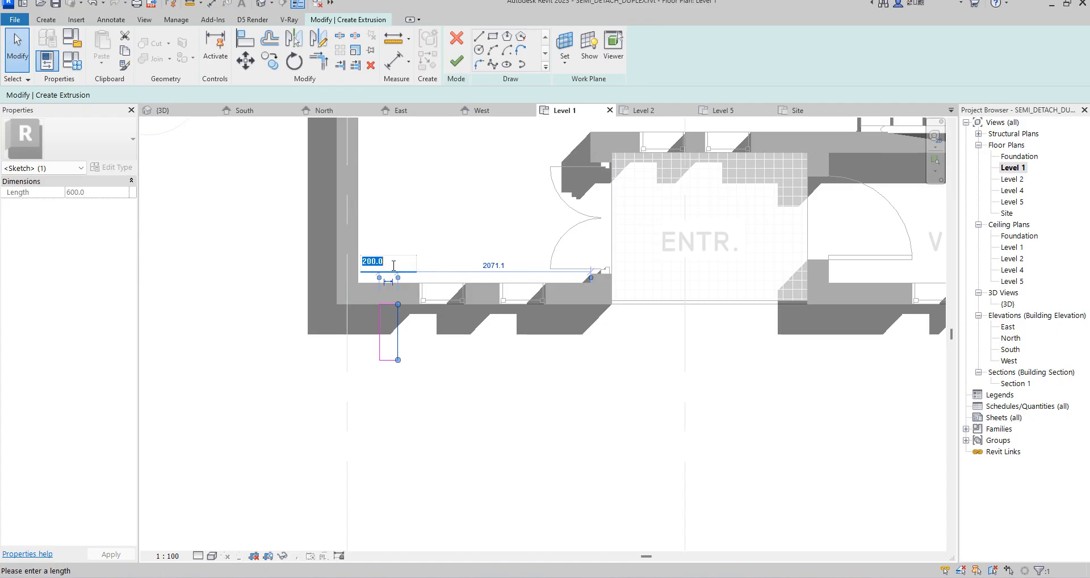
type("225")
key("Return")
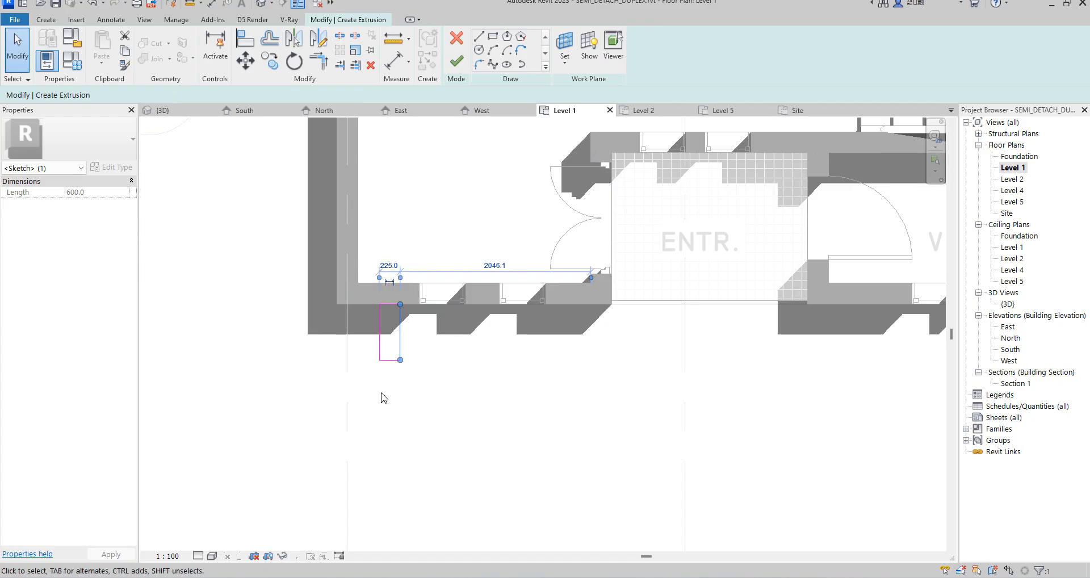
key("ctrl+z")
left_click(386, 361)
left_click(340, 332)
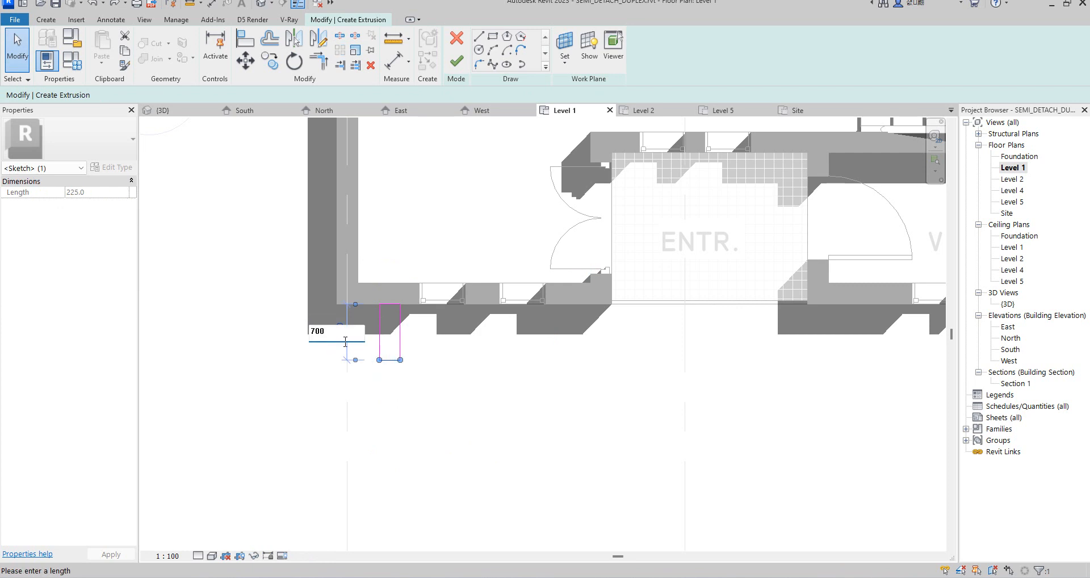
type("700")
key("Return")
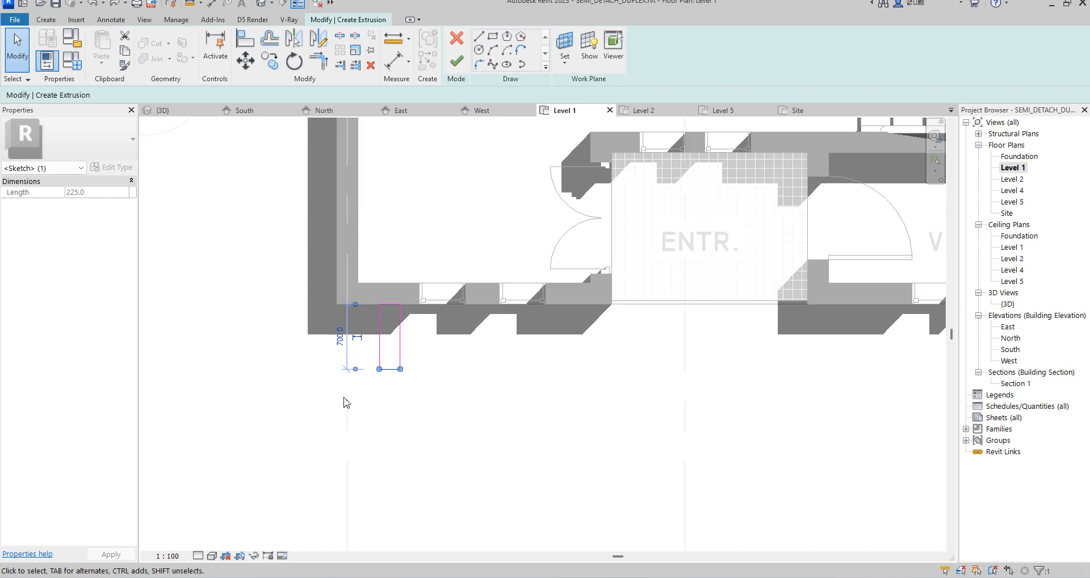
left_click(473, 400)
- Dimension the rectangle's width and its offset from the side wall's inner face, and delete that dimension
left_click_drag(364, 282, 401, 413)
left_click(370, 263)
left_click(361, 399)
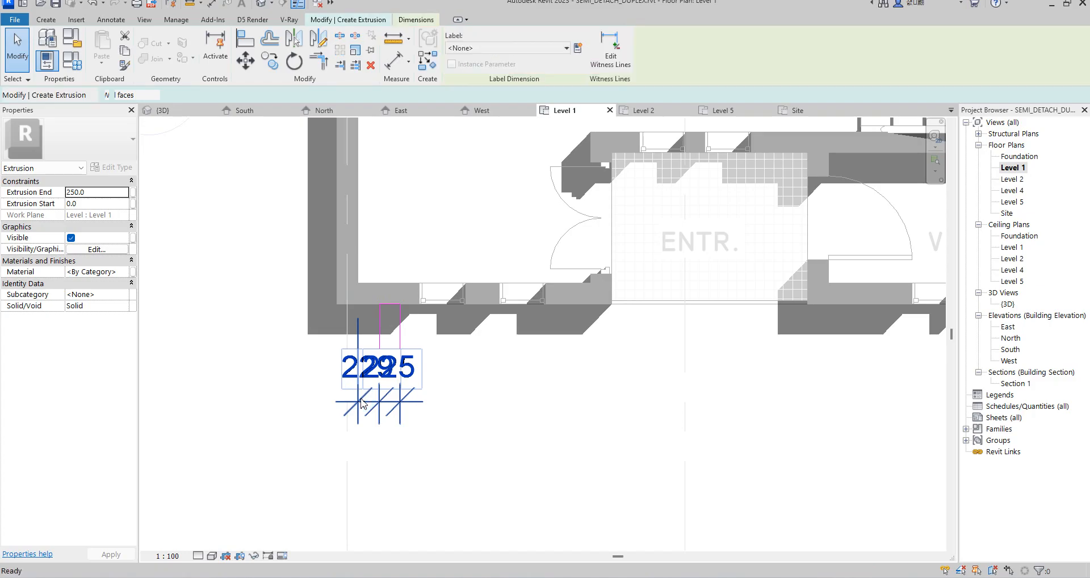
key("Delete")
- Mirror a copy of the rectangle about a drawn axis midway between the two front windows and finish the extrusion sketch
left_click_drag(374, 246, 422, 442)
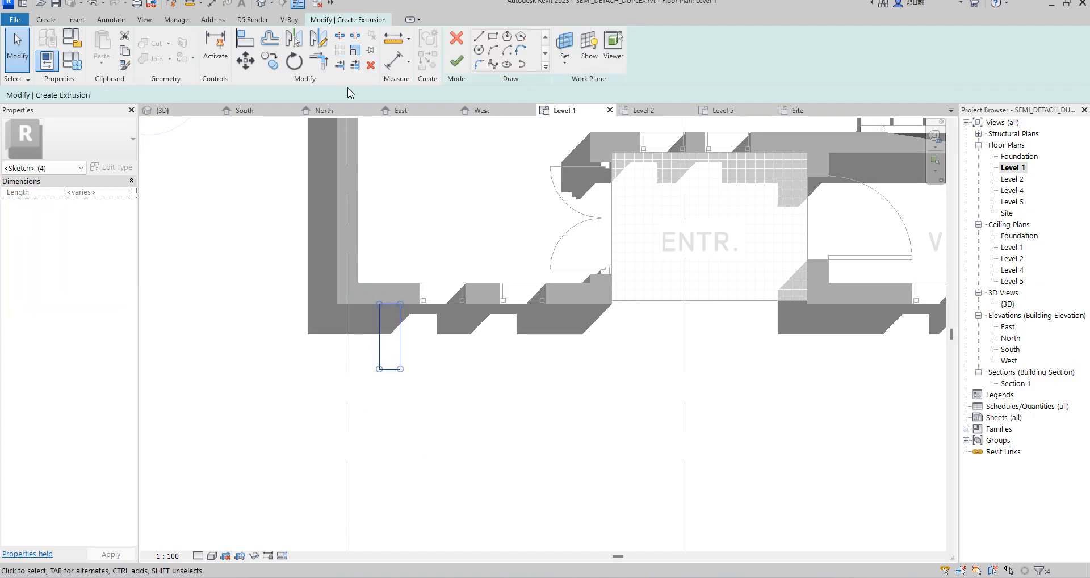
left_click(323, 39)
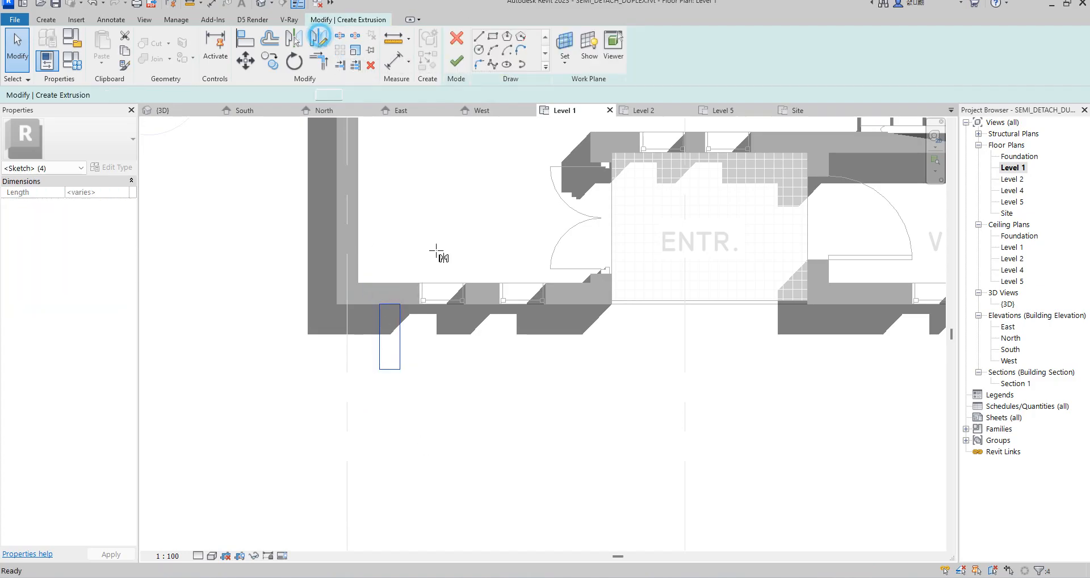
left_click(482, 296)
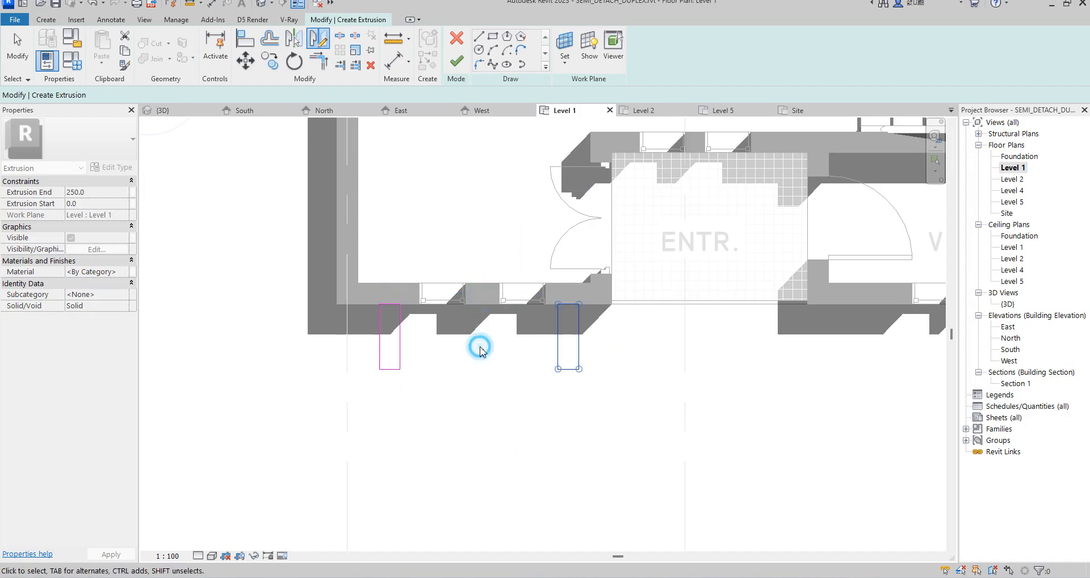
left_click(480, 345)
left_click(626, 363)
scroll(624, 363, "down", 3)
middle_click_drag(601, 364, 499, 352)
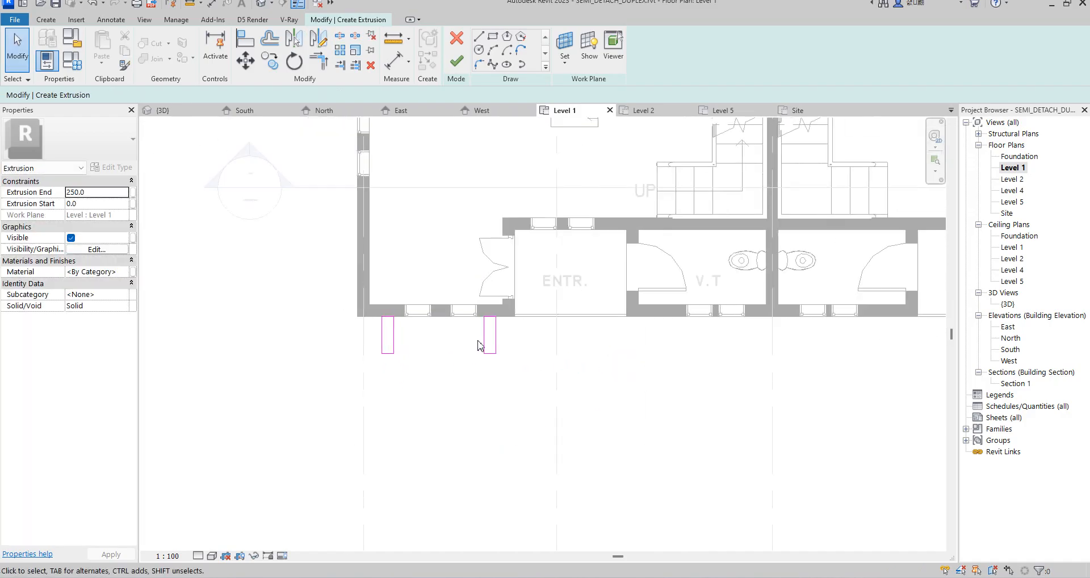
scroll(492, 336, "up", 3)
scroll(420, 366, "down", 3)
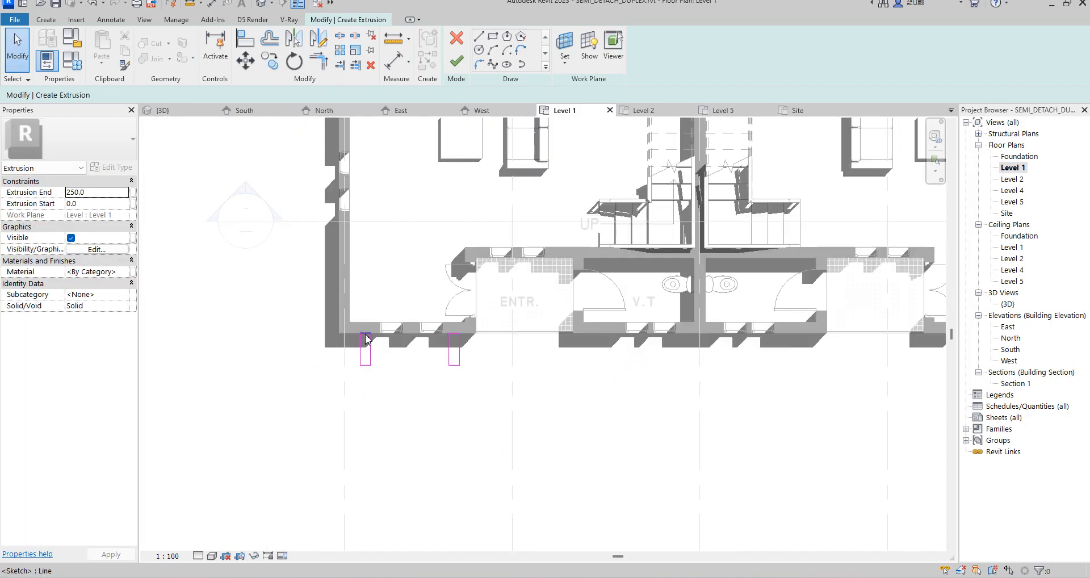
scroll(352, 372, "down", 2)
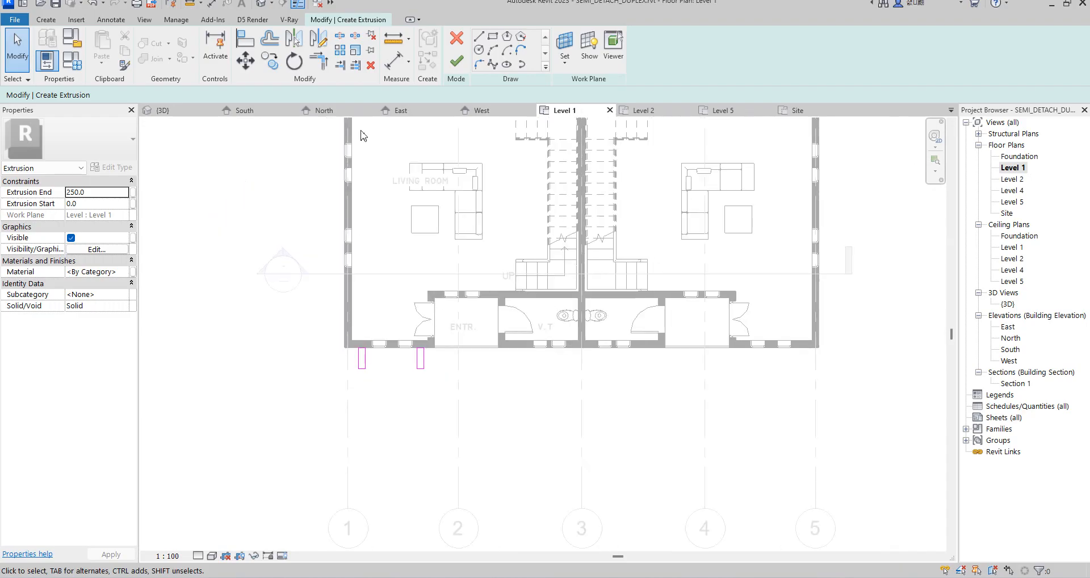
left_click(457, 61)
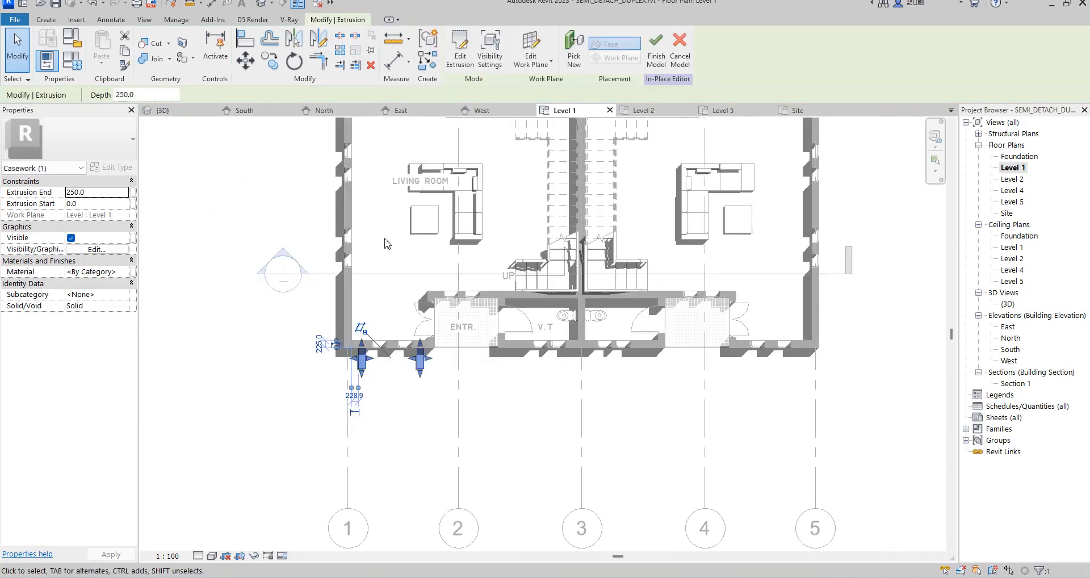
- Assign the gypsum wall material to the two extruded posts and finish the in-place model
left_click(127, 274)
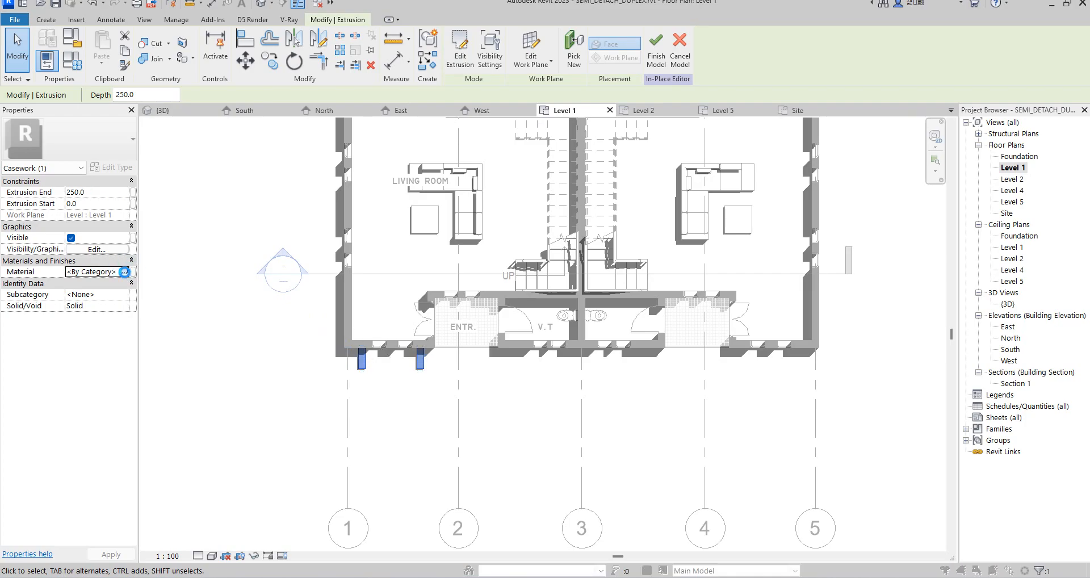
left_click(125, 272)
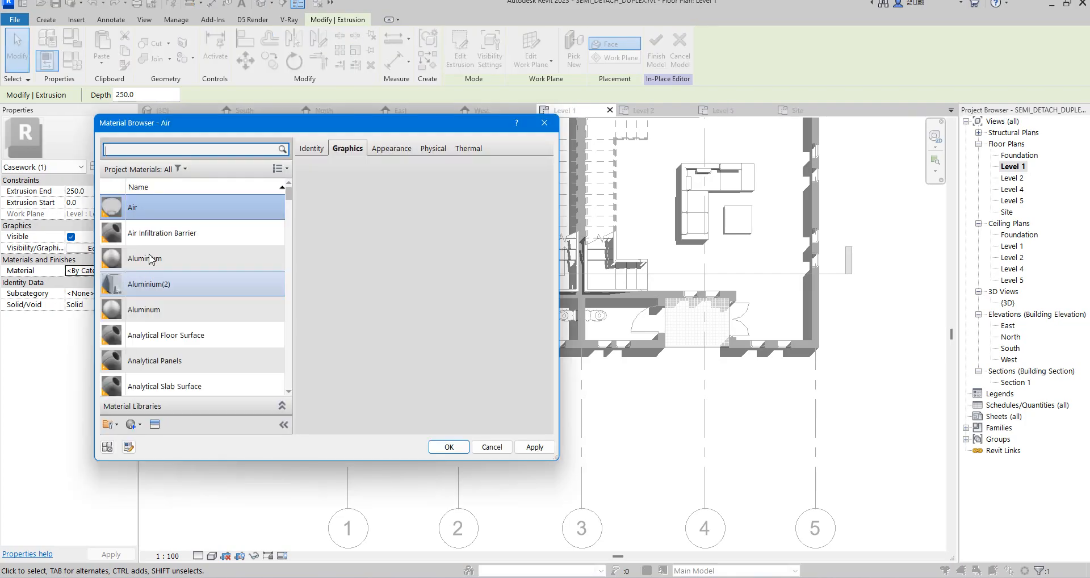
scroll(154, 361, "down", 10)
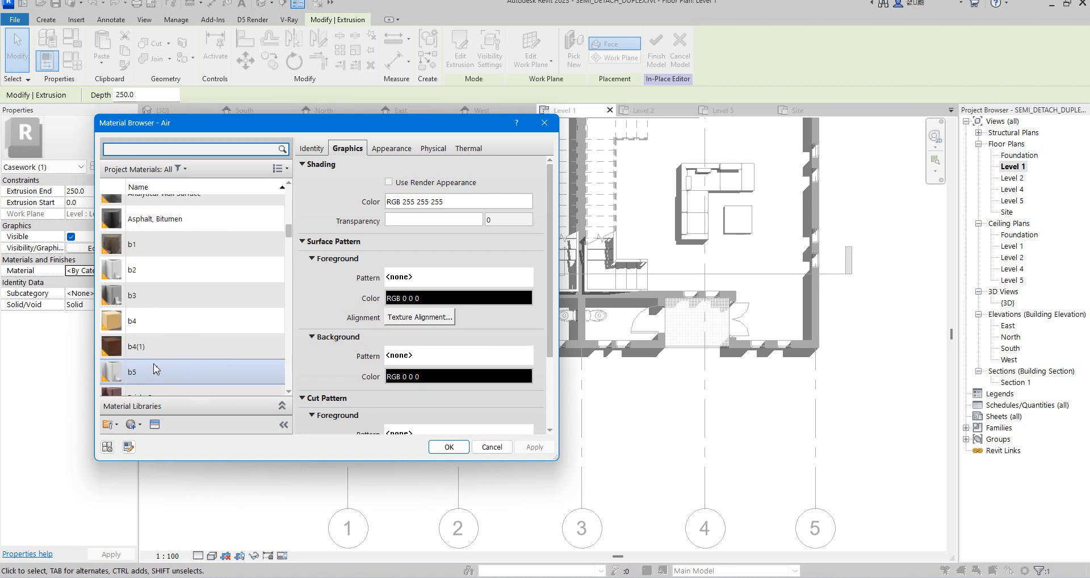
scroll(159, 341, "down", 8)
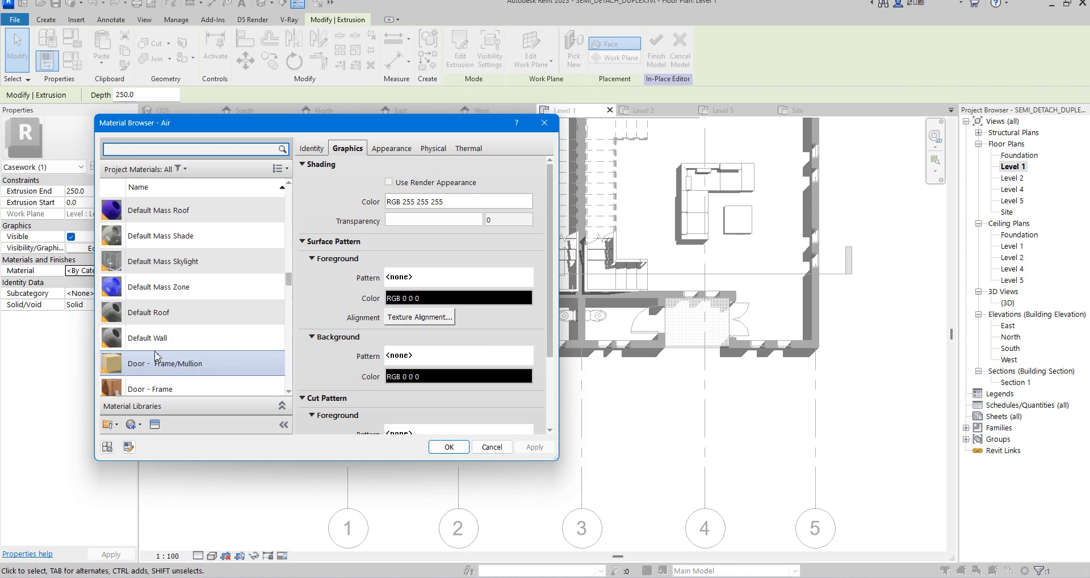
double_click(163, 326)
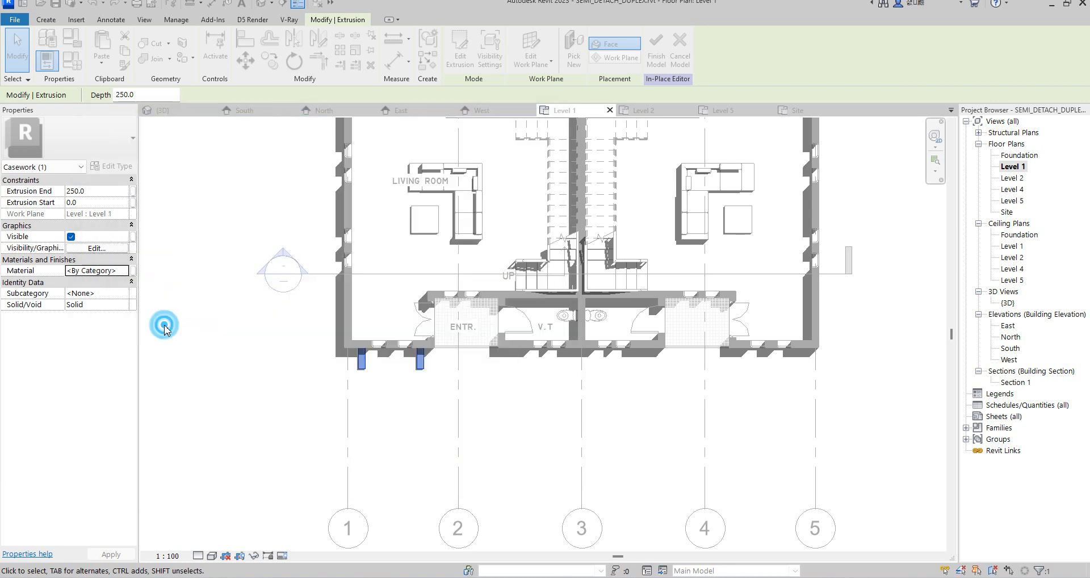
left_click(434, 469)
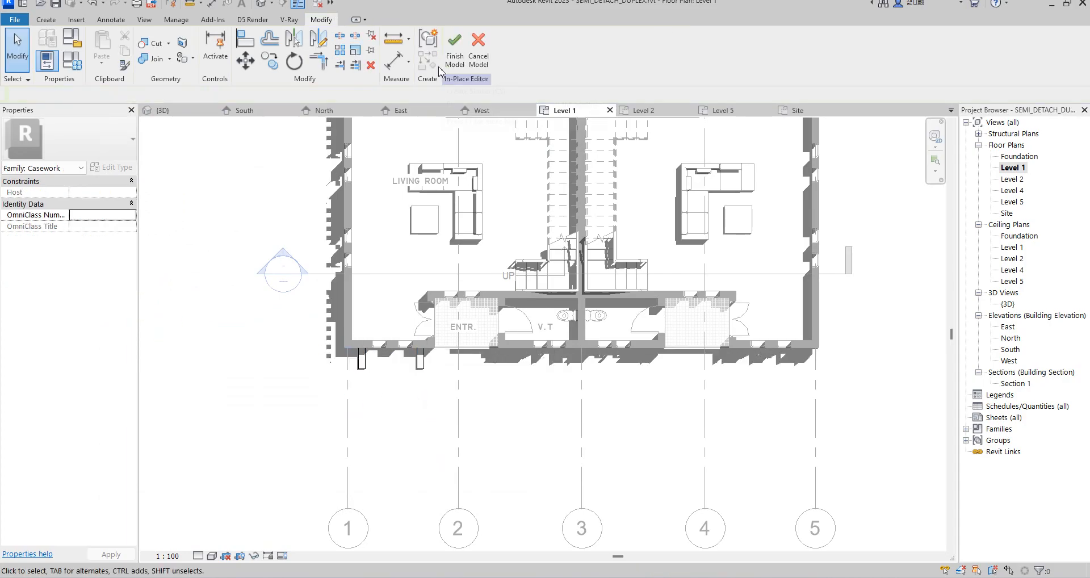
left_click(452, 49)
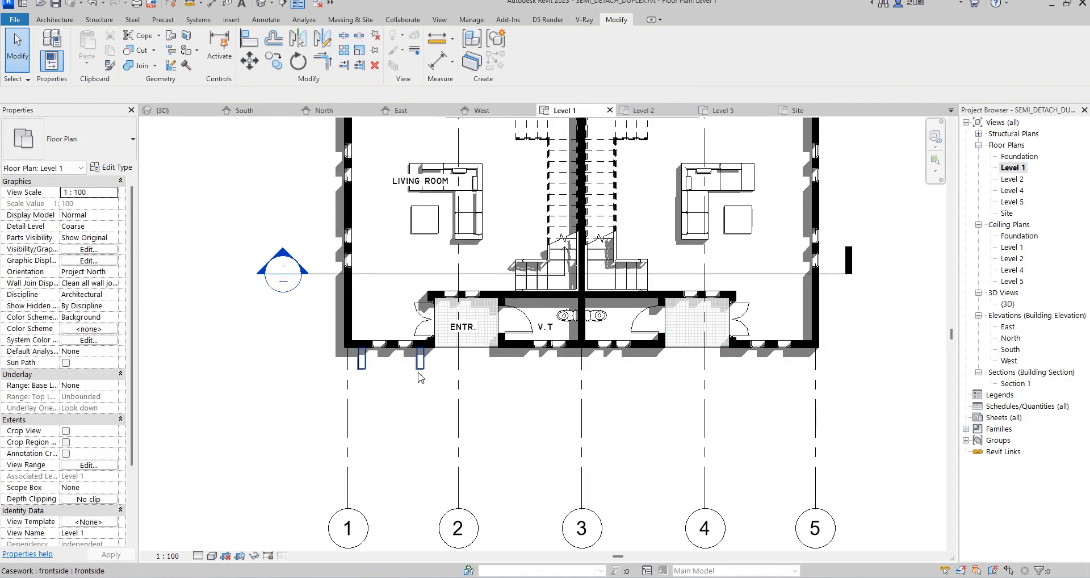
- In the South elevation, stretch the two posts to run from the Foundation level to below Level 5, about 9393 mm tall
left_click(420, 369)
double_click(1011, 349)
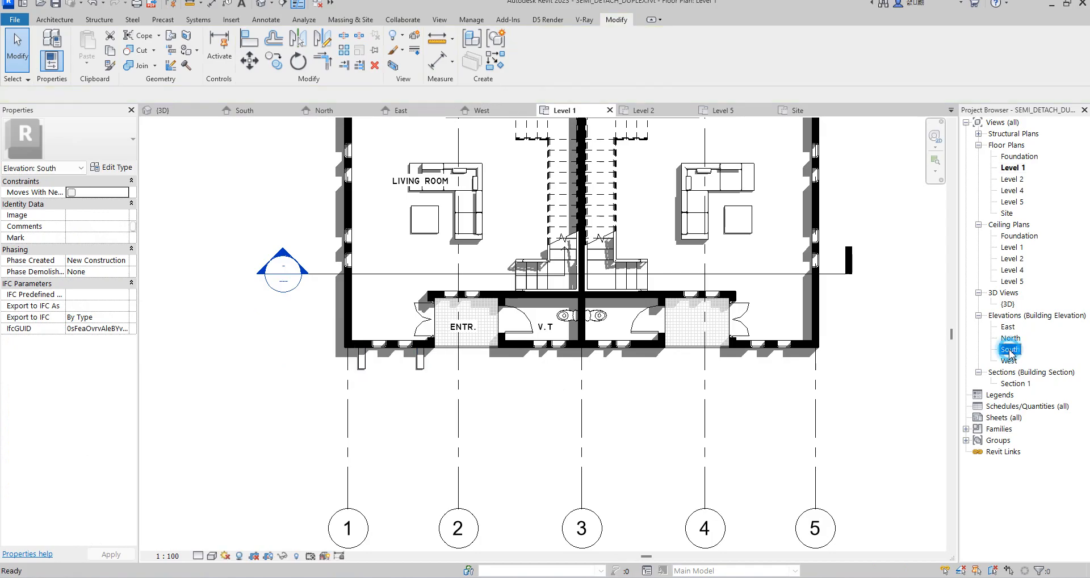
left_click_drag(381, 374, 377, 202)
left_click(279, 325)
scroll(411, 305, "down", 1)
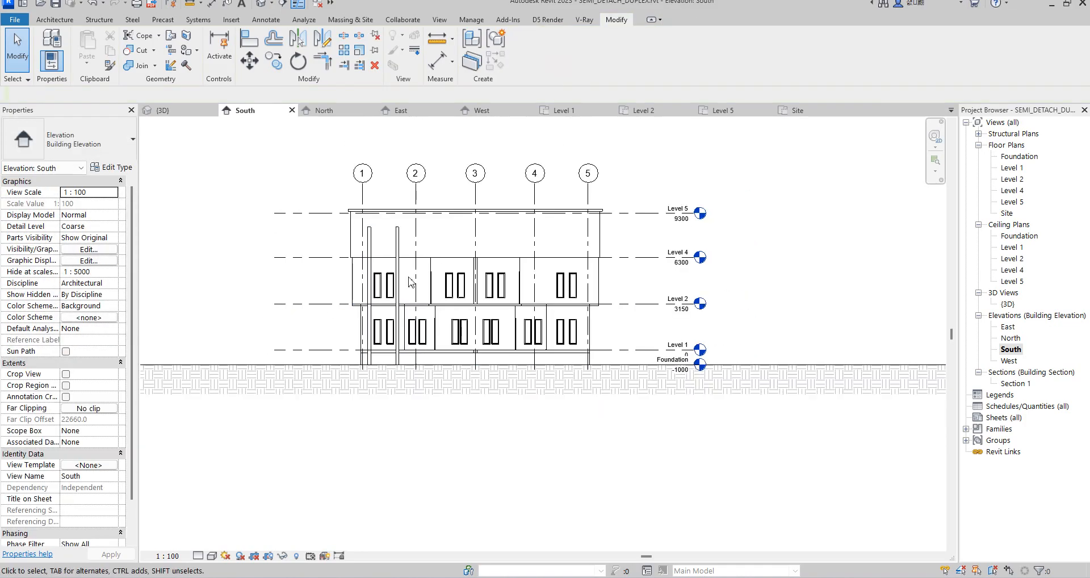
- Reopen the frontside model for editing and start a new extrusion with the front face of the post near grid 1 as work plane
scroll(411, 304, "up", 2)
scroll(344, 209, "up", 1)
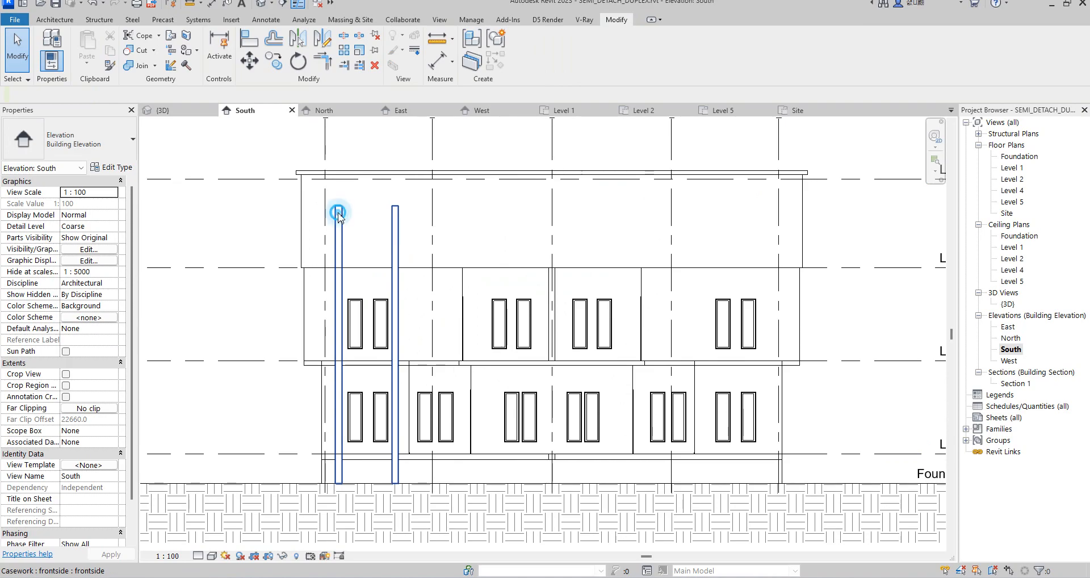
left_click(338, 215)
left_click(508, 61)
left_click(400, 243)
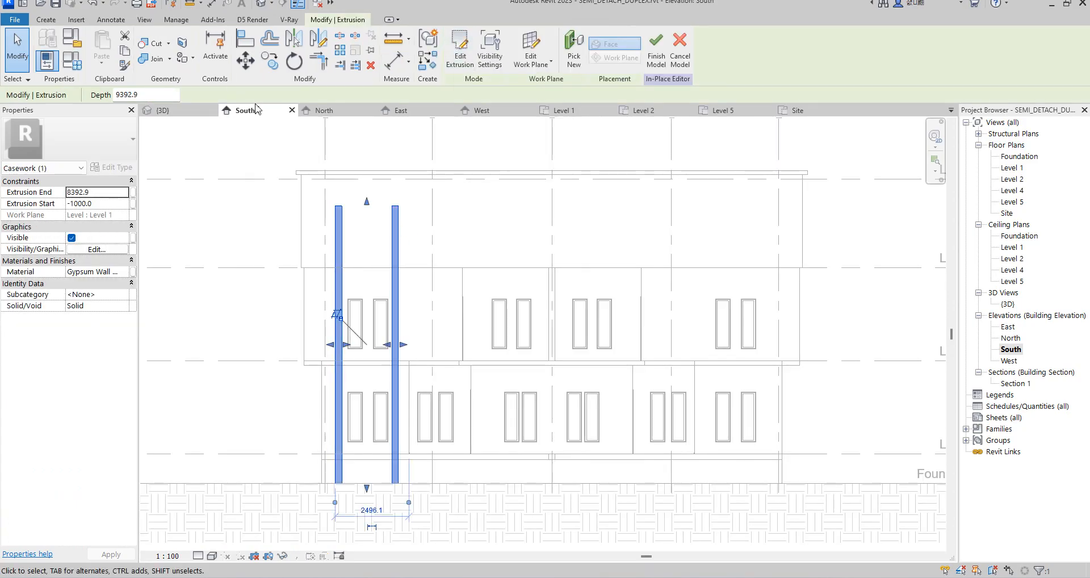
left_click(47, 21)
left_click(96, 47)
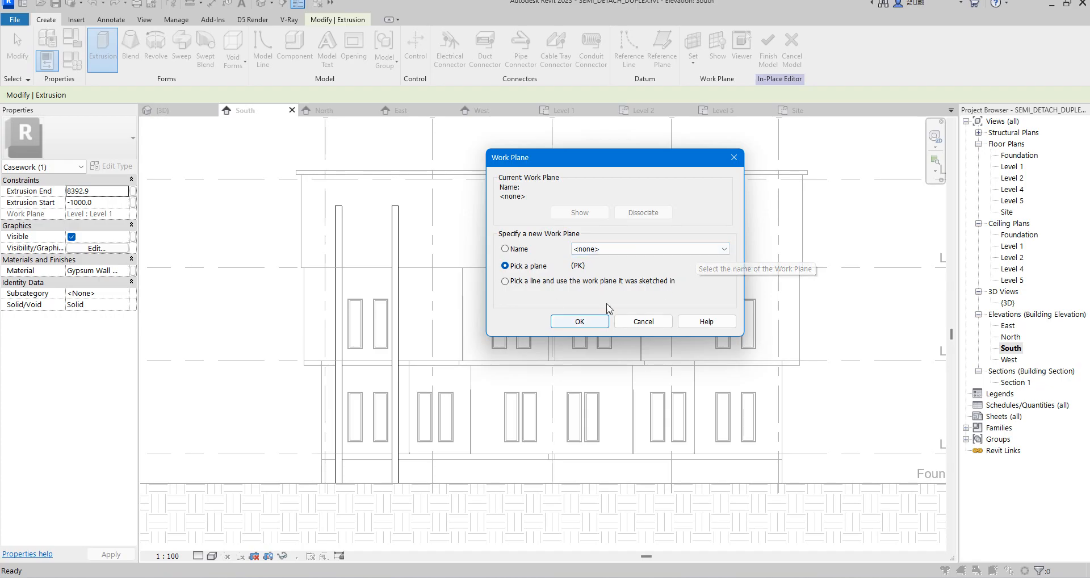
left_click(596, 319)
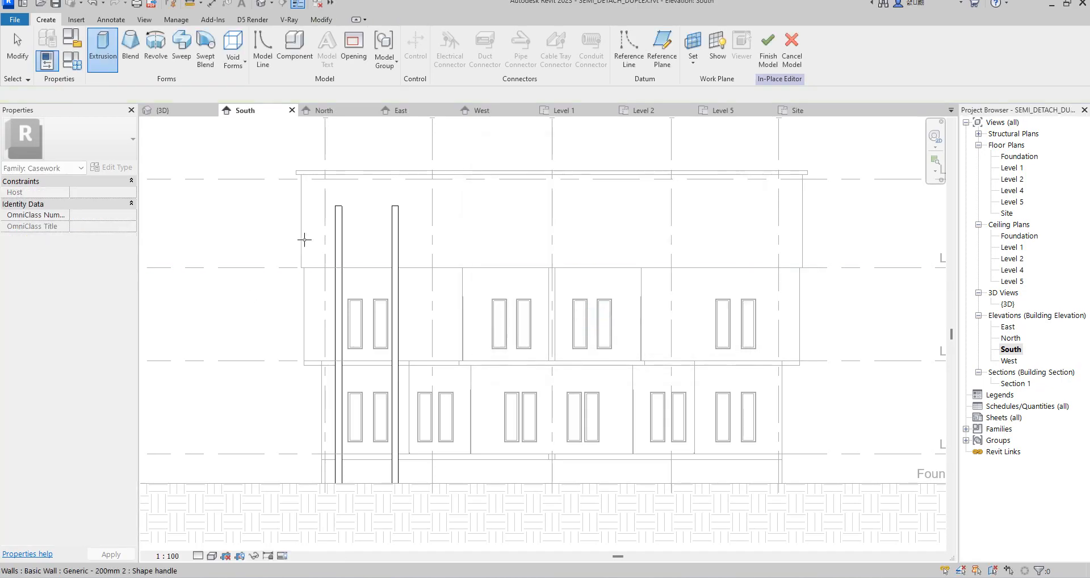
left_click(340, 214)
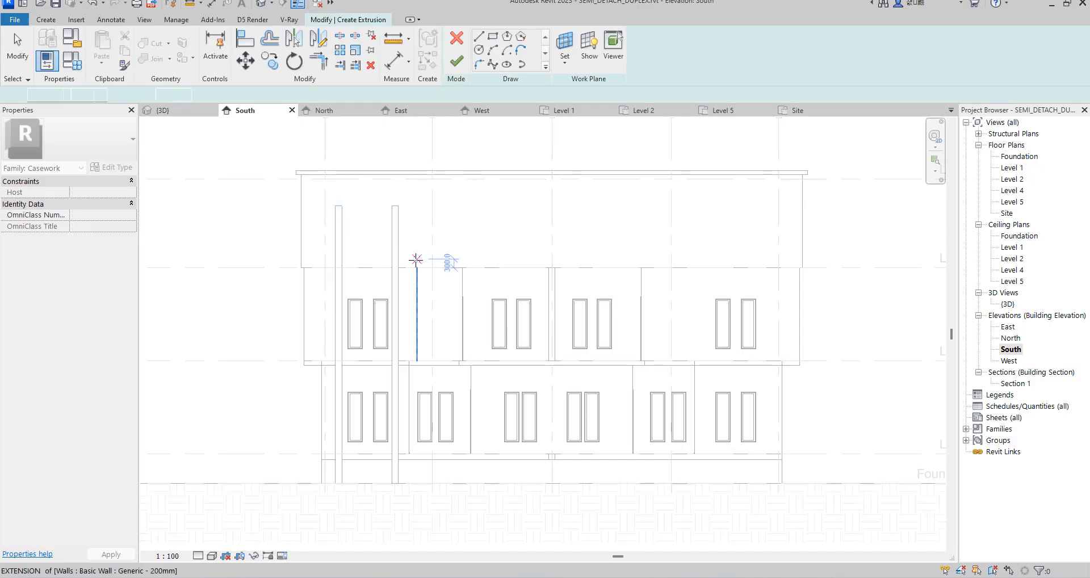
- Sketch a horizontal rectangle about 200 mm tall resting on the tops of the two posts and spanning both of them
left_click(494, 38)
scroll(332, 207, "up", 3)
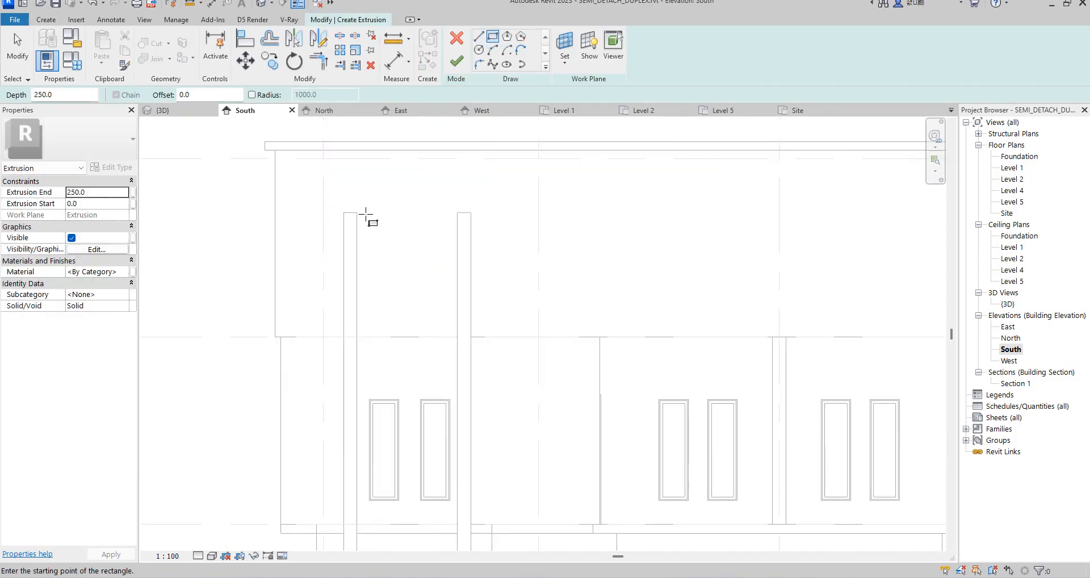
left_click(344, 213)
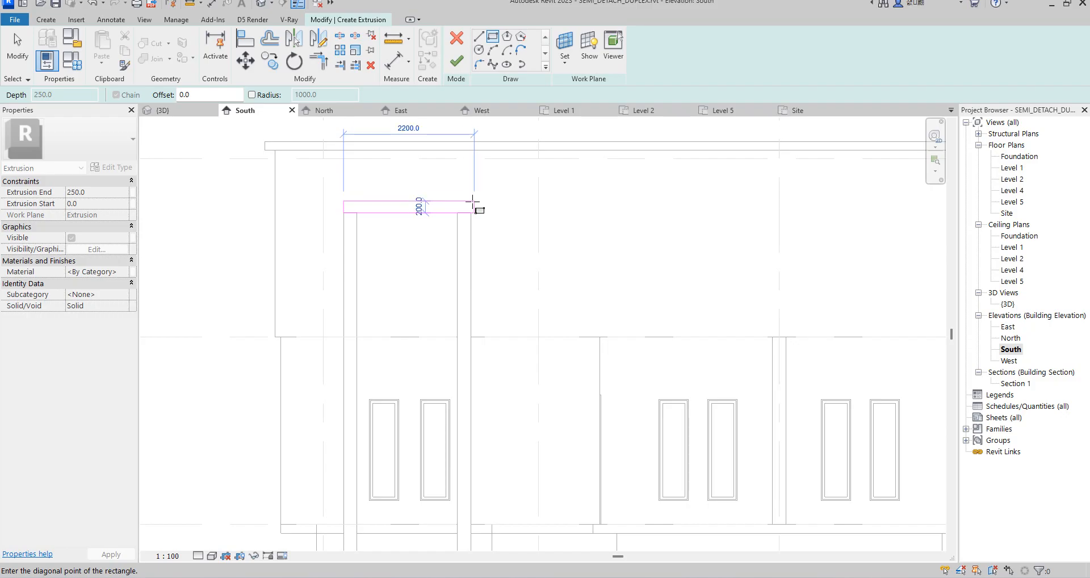
left_click(470, 201)
right_click(512, 190)
left_click(515, 193)
left_click(540, 195)
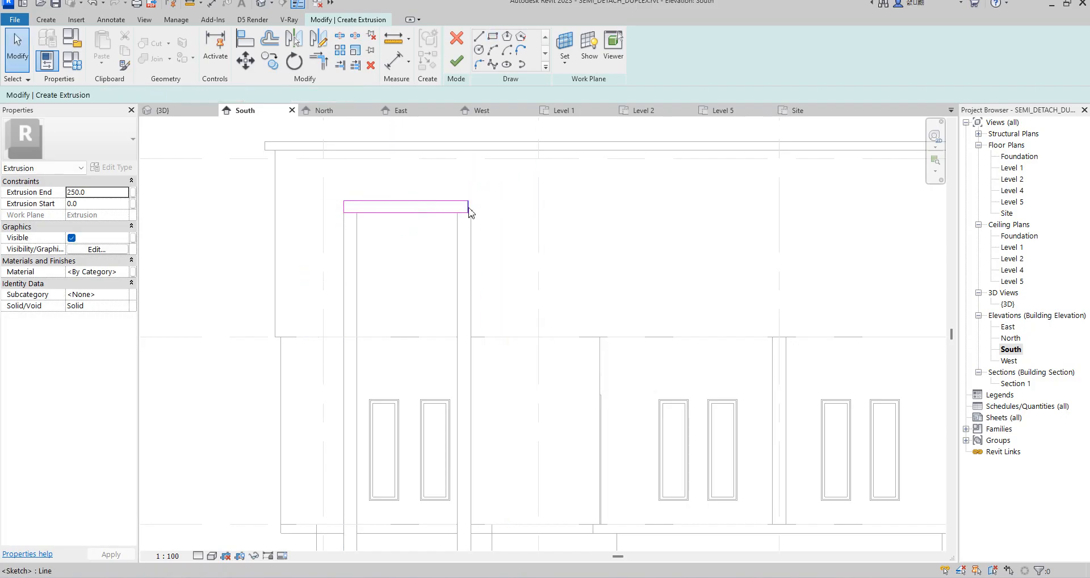
- Align both ends of the beam sketch with the outer faces of the two posts and finish the extrusion
left_click(245, 38)
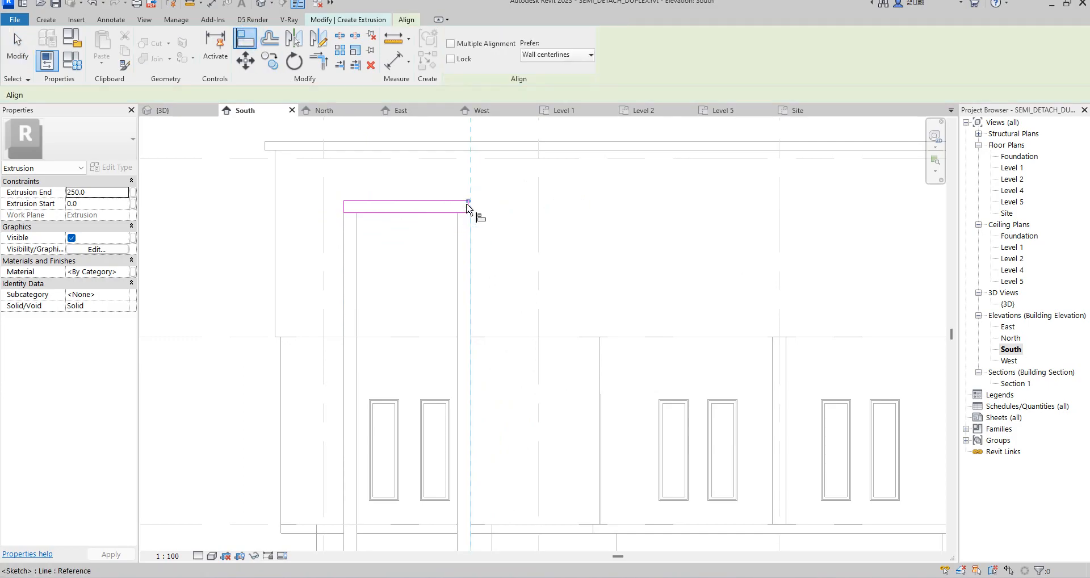
scroll(468, 209, "up", 1)
scroll(467, 208, "up", 1)
left_click(469, 206)
left_click(279, 259)
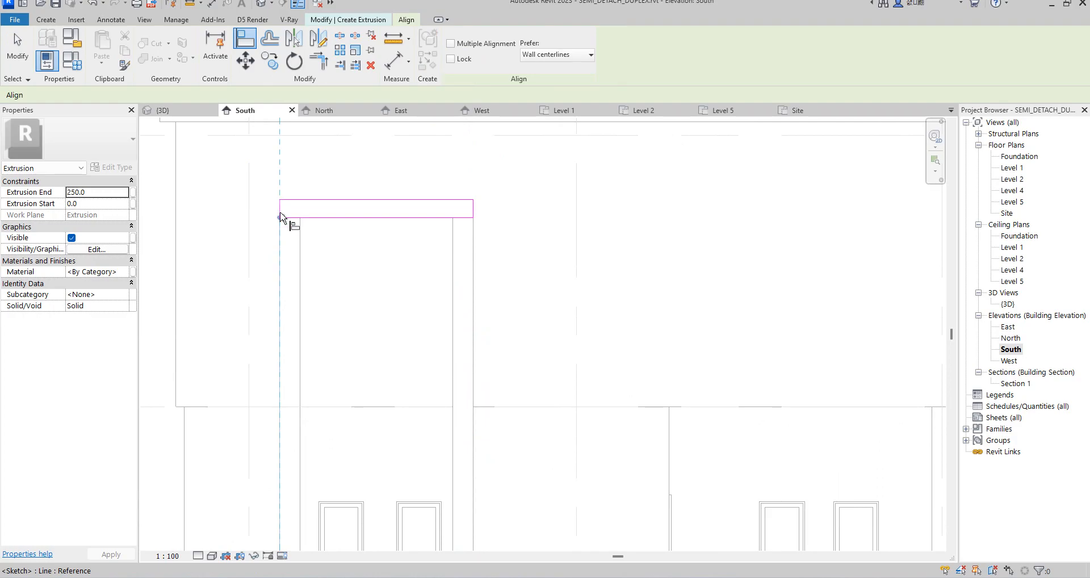
left_click(281, 208)
key("Escape")
key("Escape")
scroll(486, 277, "down", 2)
left_click(456, 62)
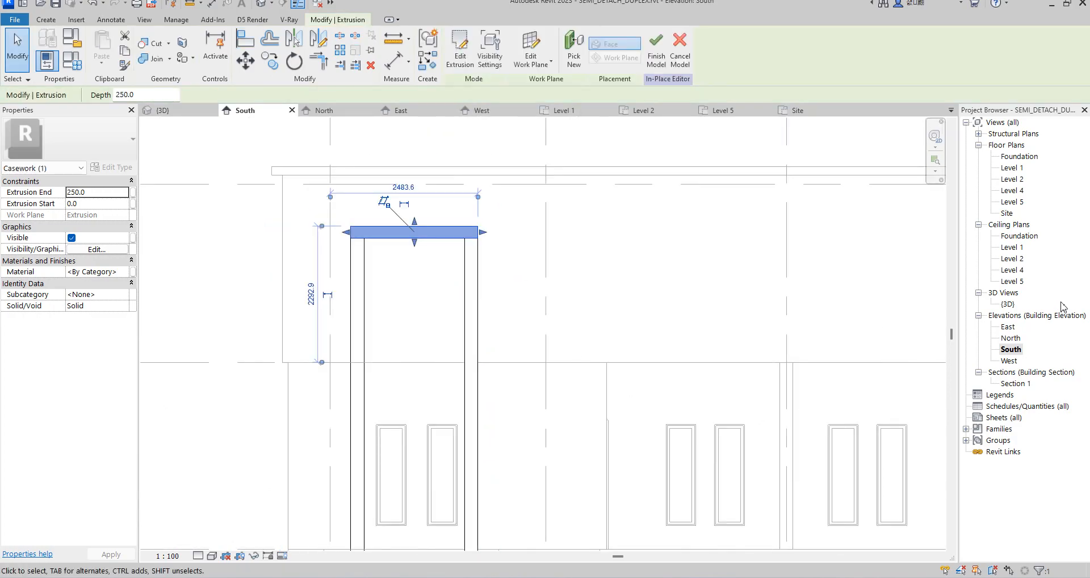
- In the West elevation, stretch the top beam's depth to run from the wall face to the front face of the posts
double_click(1009, 361)
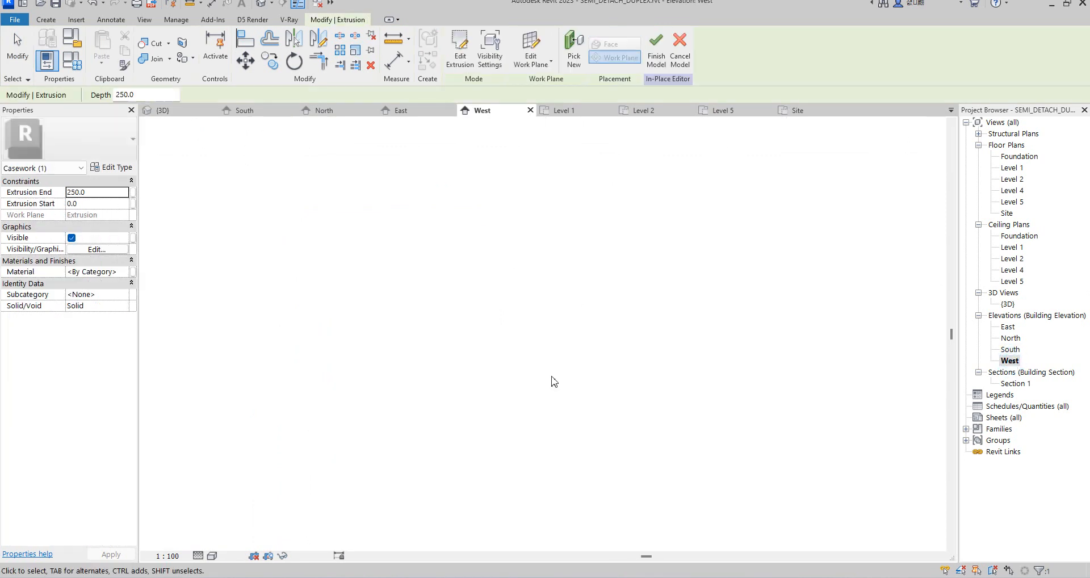
scroll(545, 293, "up", 5)
left_click_drag(593, 295, 538, 301)
left_click_drag(616, 296, 590, 298)
left_click(652, 297)
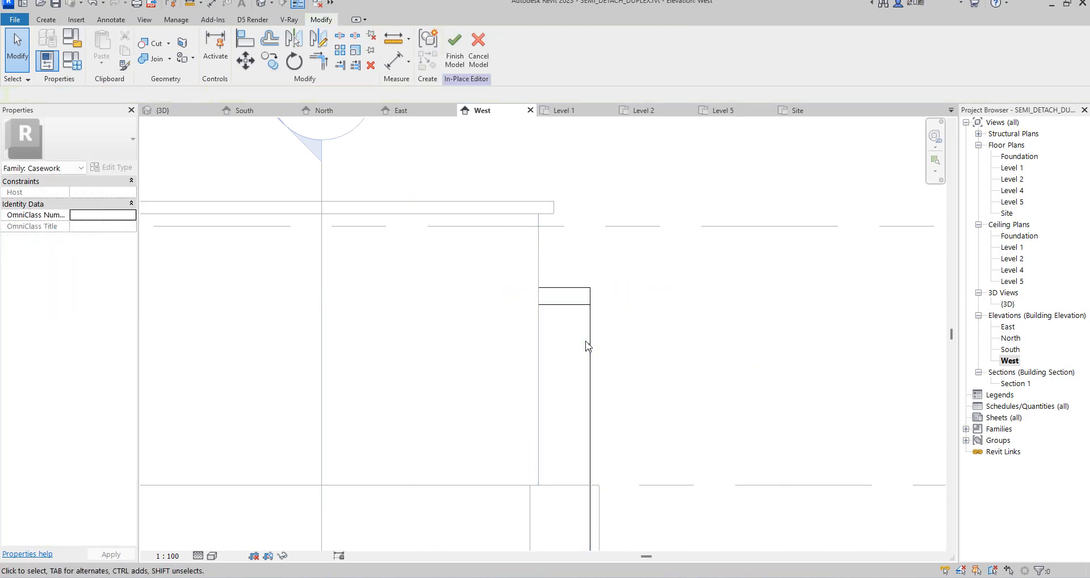
left_click(585, 341)
key("Escape")
- Extend the front end of the top beam slightly beyond the posts, giving it a depth of about 664.5 mm
scroll(616, 335, "down", 6)
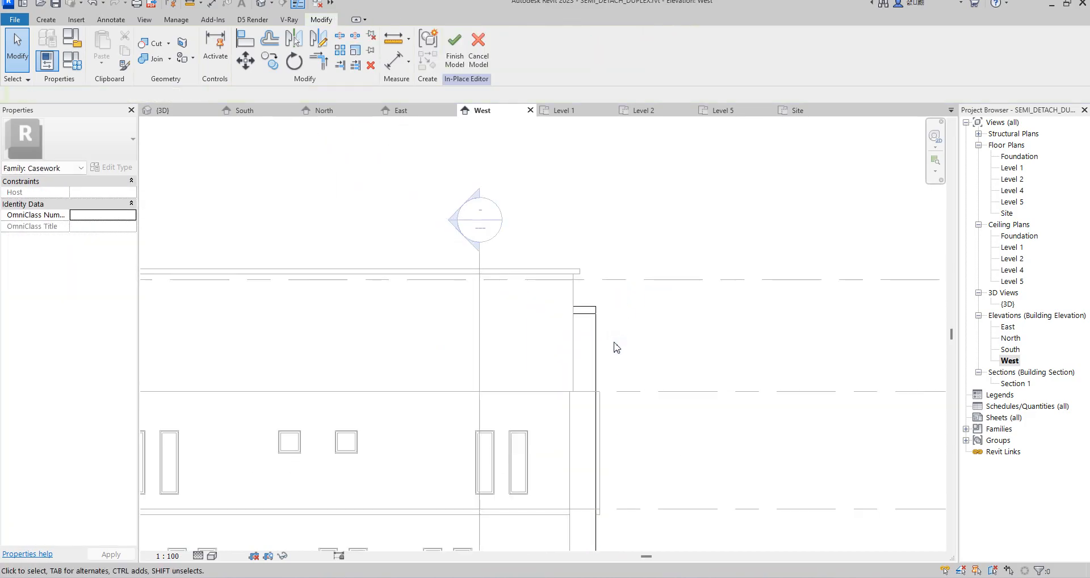
scroll(619, 347, "up", 2)
scroll(629, 343, "down", 4)
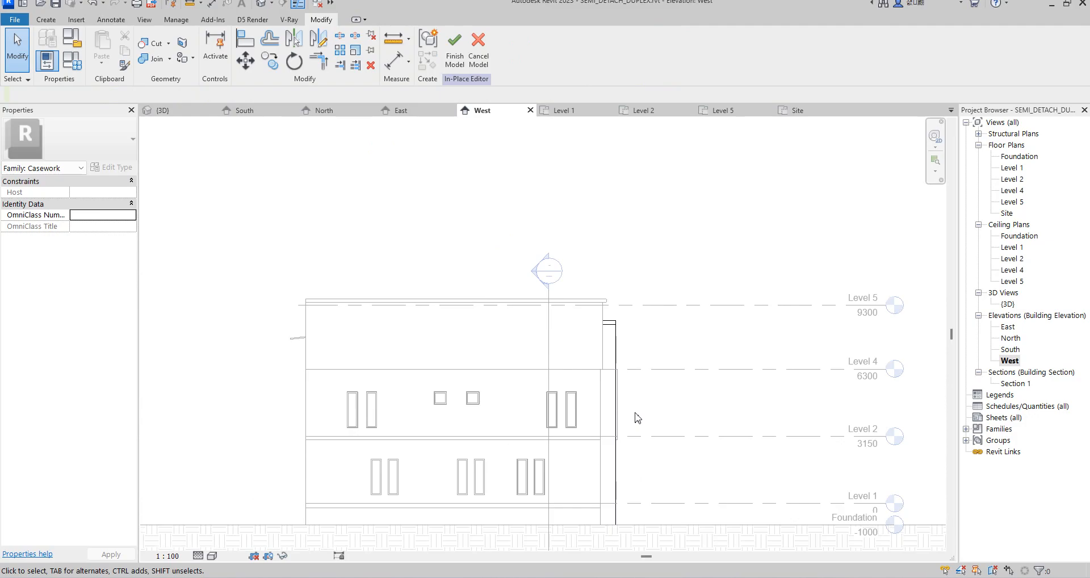
scroll(616, 363, "up", 3)
scroll(645, 321, "up", 2)
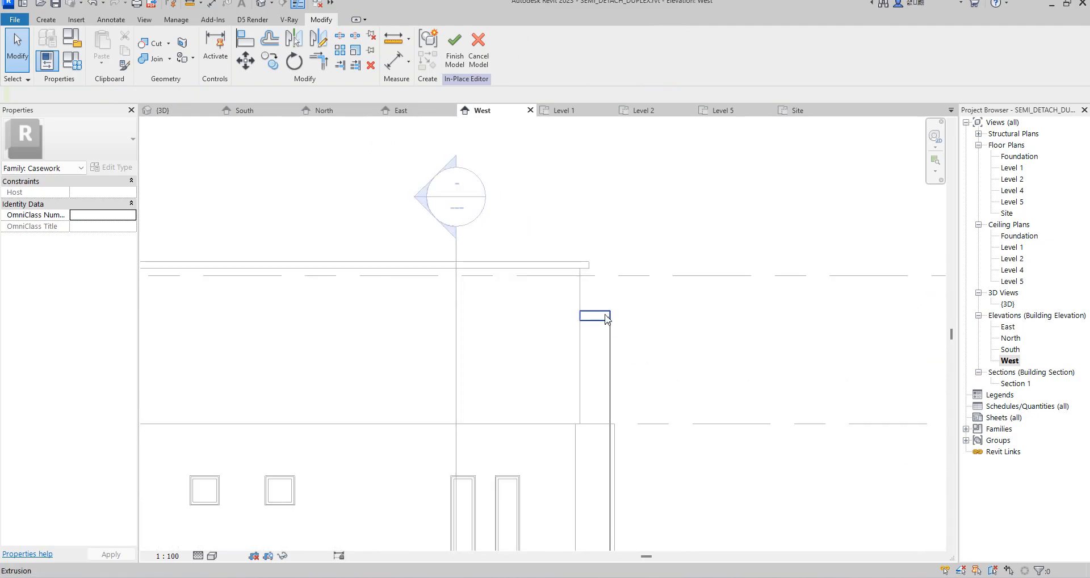
scroll(606, 319, "up", 1)
left_click(605, 317)
scroll(607, 312, "up", 2)
left_click_drag(605, 308, 606, 308)
- Assign the Gypsum Wall Board material to the top beam
left_click(113, 271)
left_click(128, 271)
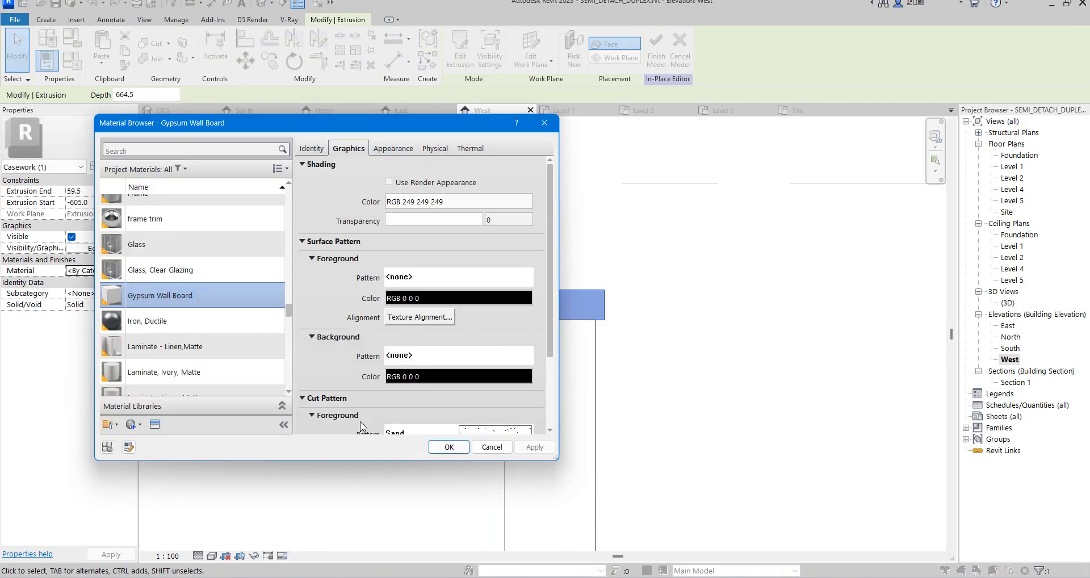
left_click(449, 448)
left_click(629, 392)
scroll(525, 340, "down", 3)
scroll(527, 344, "down", 3)
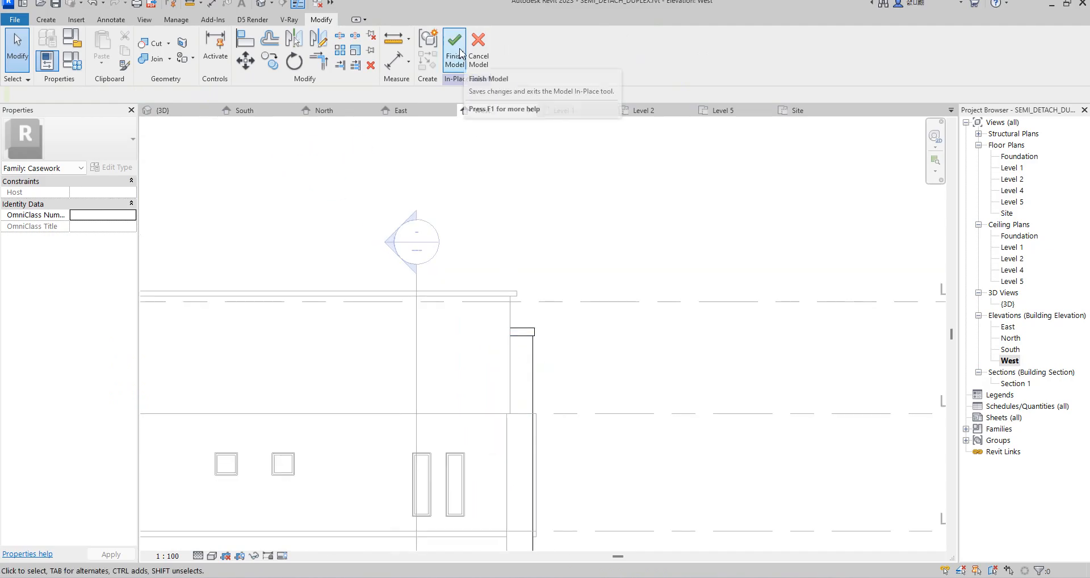
- Examine the two posts and the top beam at the front corner of the building in the 3D view
double_click(1008, 304)
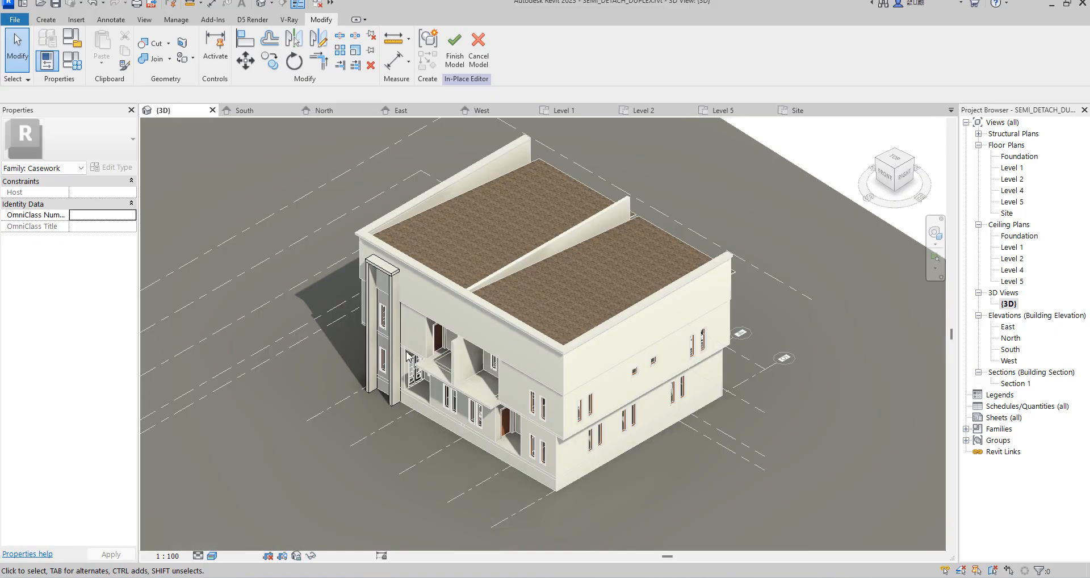
scroll(387, 335, "up", 3)
scroll(417, 436, "down", 3)
scroll(410, 404, "up", 5)
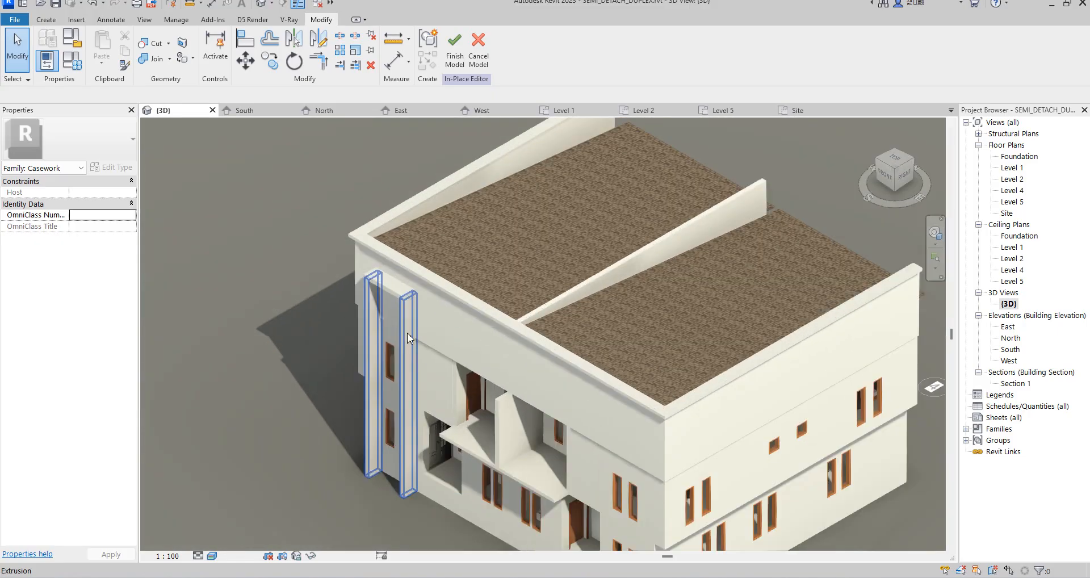
scroll(423, 414, "down", 5)
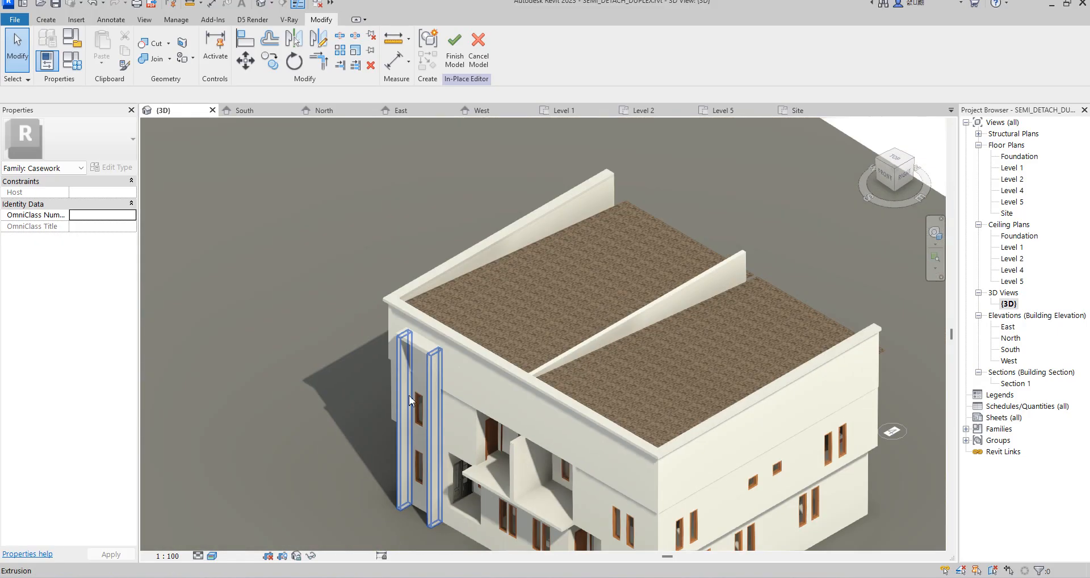
scroll(410, 397, "up", 6)
scroll(413, 355, "down", 5)
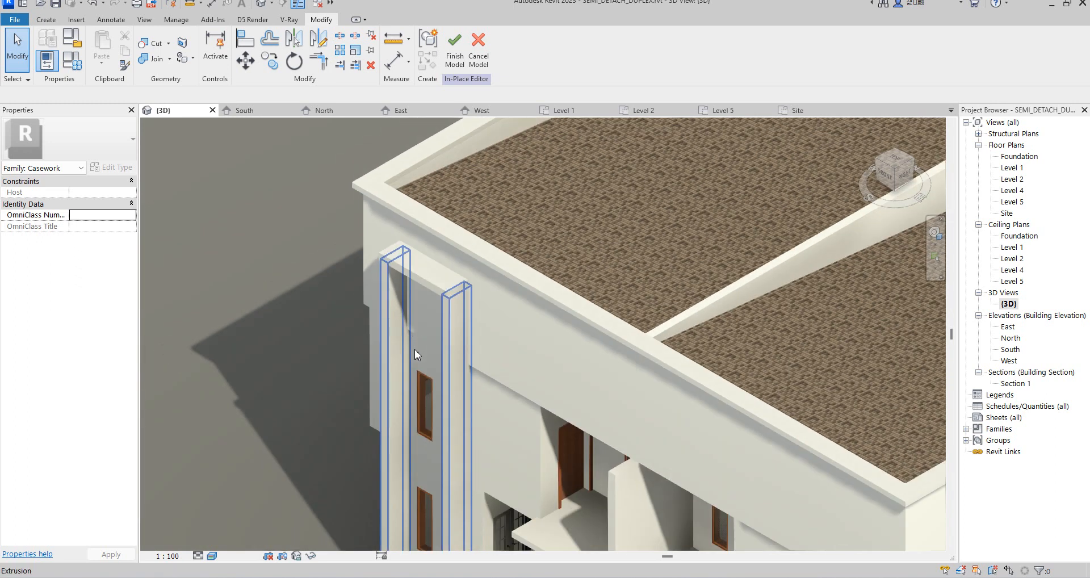
scroll(426, 363, "up", 6)
scroll(403, 335, "down", 2)
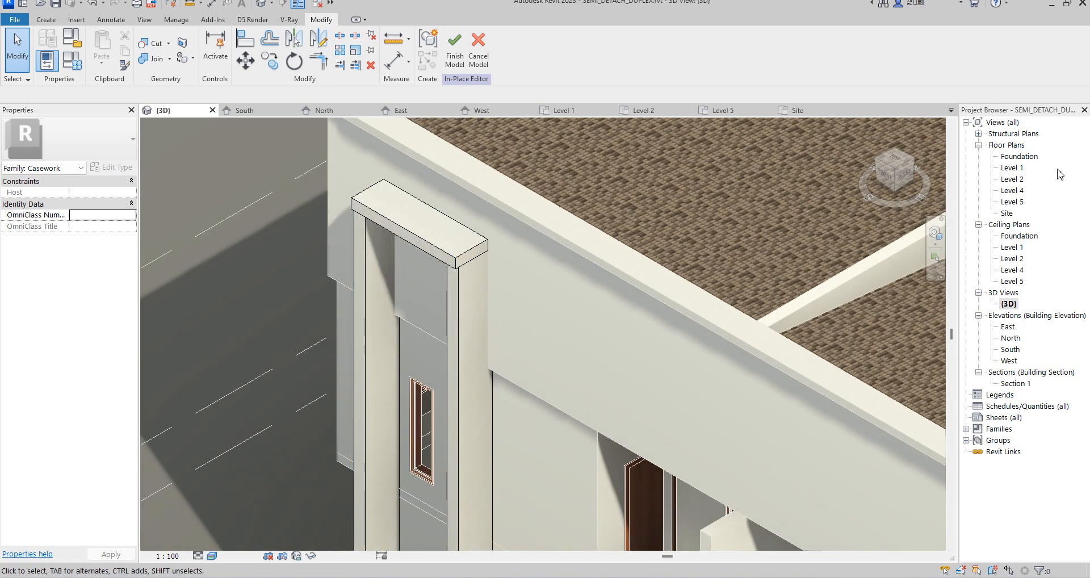
- In the South elevation, copy the top beam straight down so the copy rests on the Level 4 line
double_click(1014, 180)
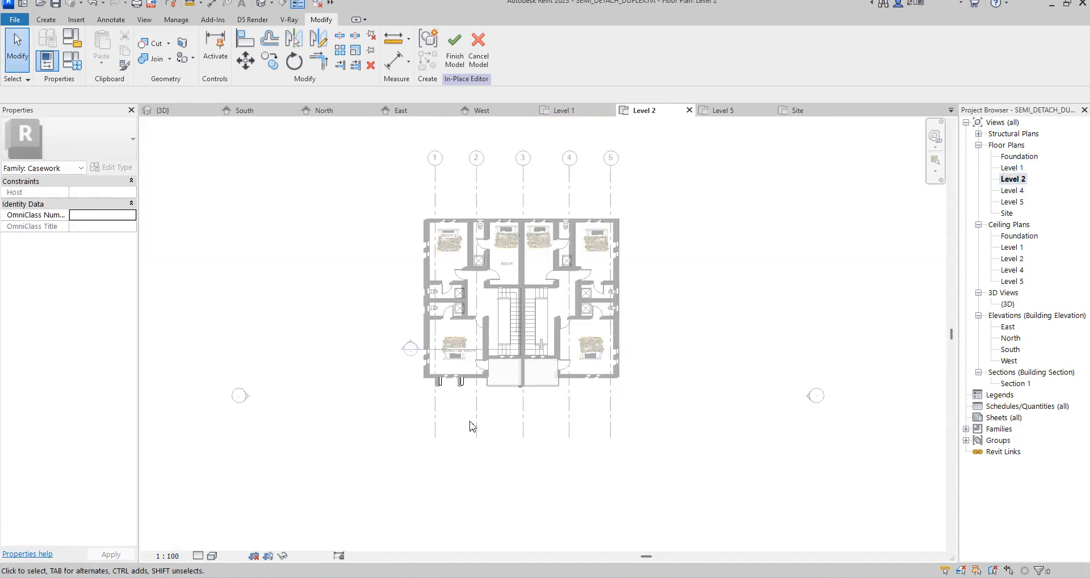
double_click(1014, 349)
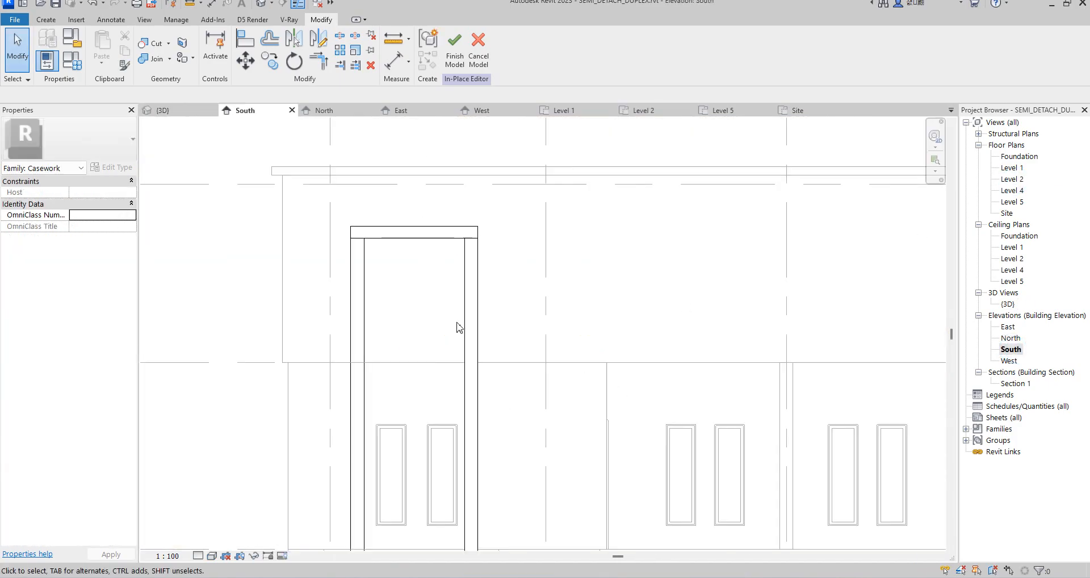
left_click(427, 243)
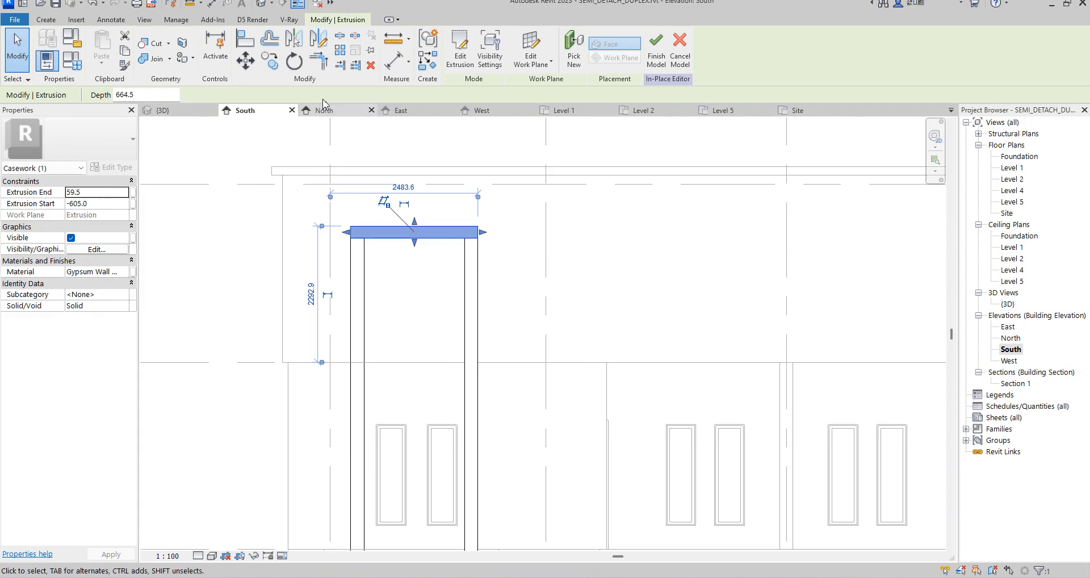
left_click(270, 61)
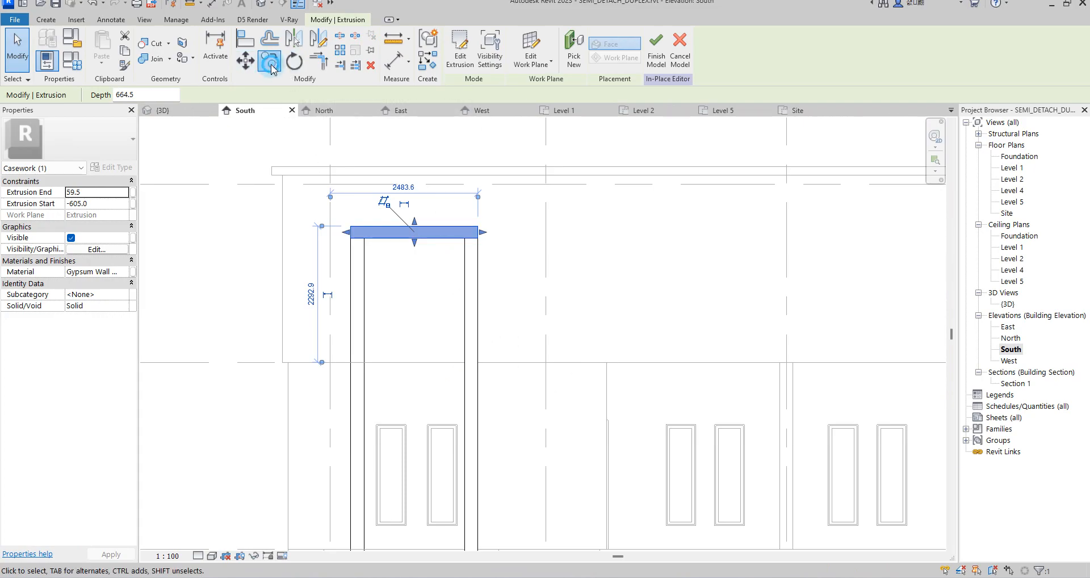
left_click(479, 239)
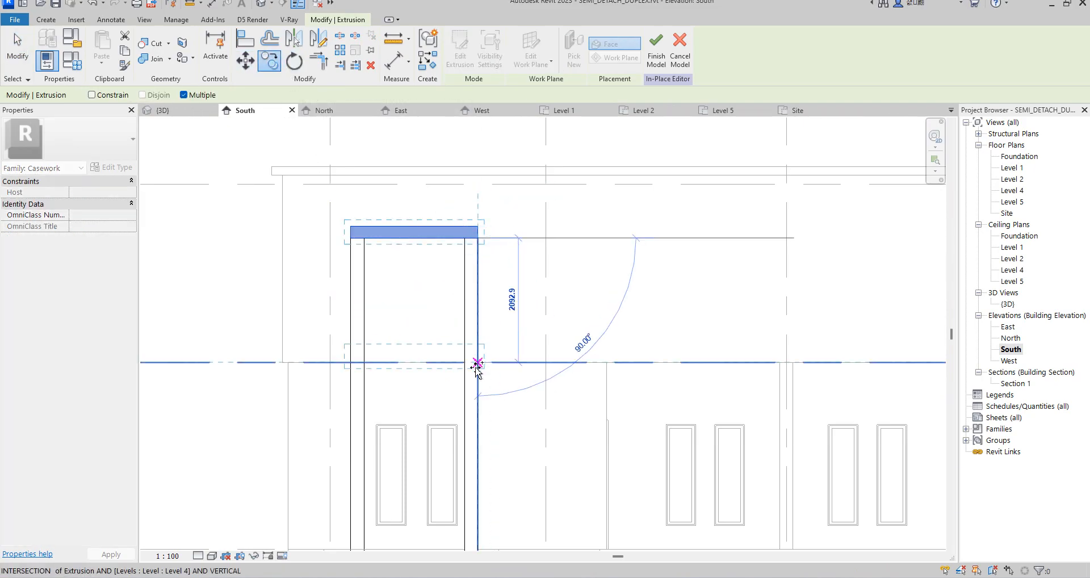
left_click(477, 363)
right_click(516, 324)
left_click(542, 332)
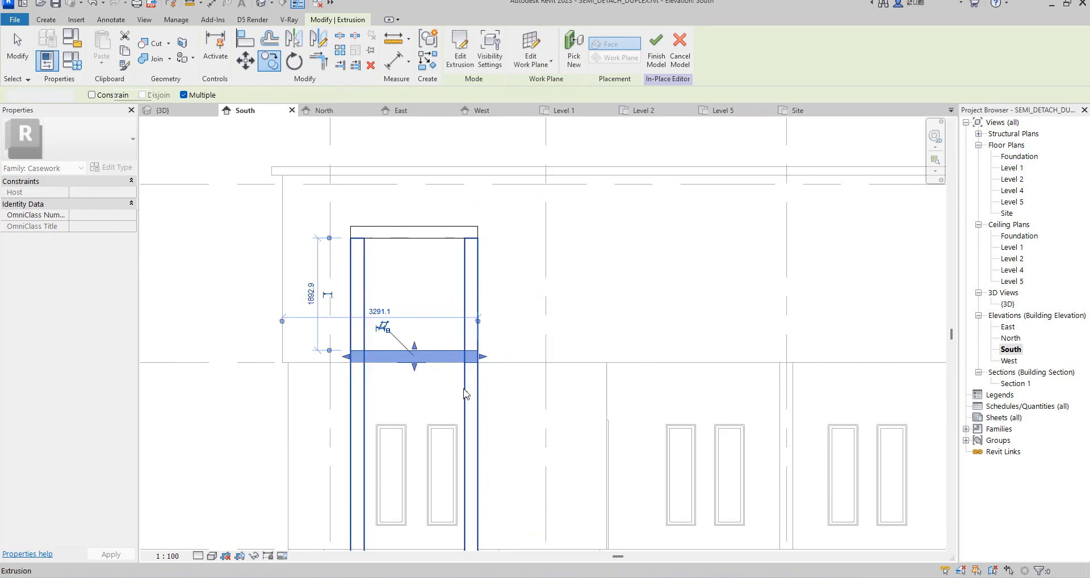
- Reshape the copied beam into a thin crosspiece straddling the Level 4 line between the posts
scroll(407, 290, "up", 5)
left_click(342, 329)
left_click_drag(344, 348, 343, 345)
left_click_drag(342, 282, 353, 319)
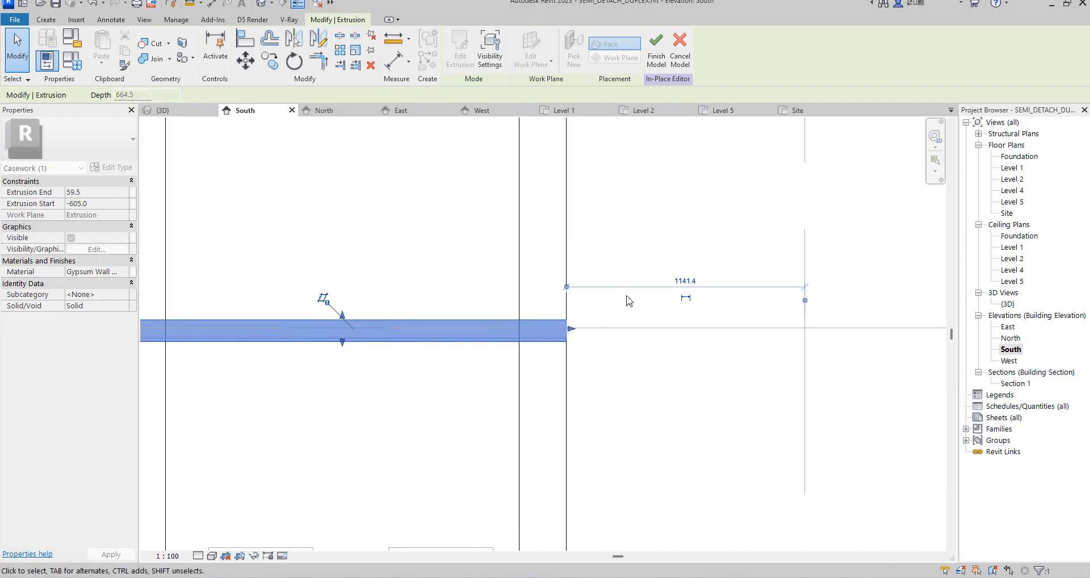
left_click(488, 315)
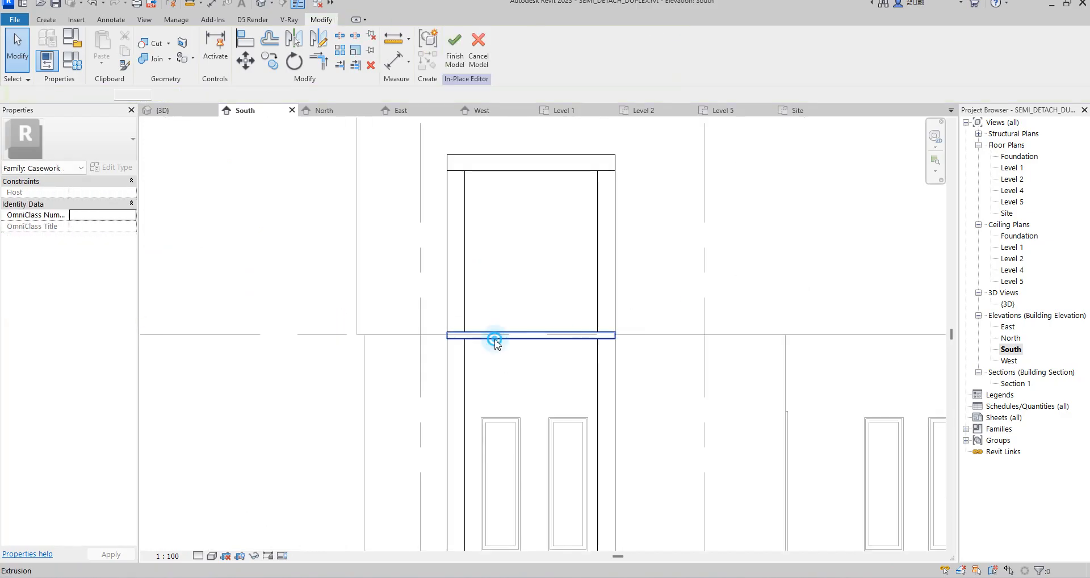
left_click(495, 341)
- In the 3D view, pull the crosspiece's front face back behind the posts' front, to a depth of about 431 mm
double_click(1008, 304)
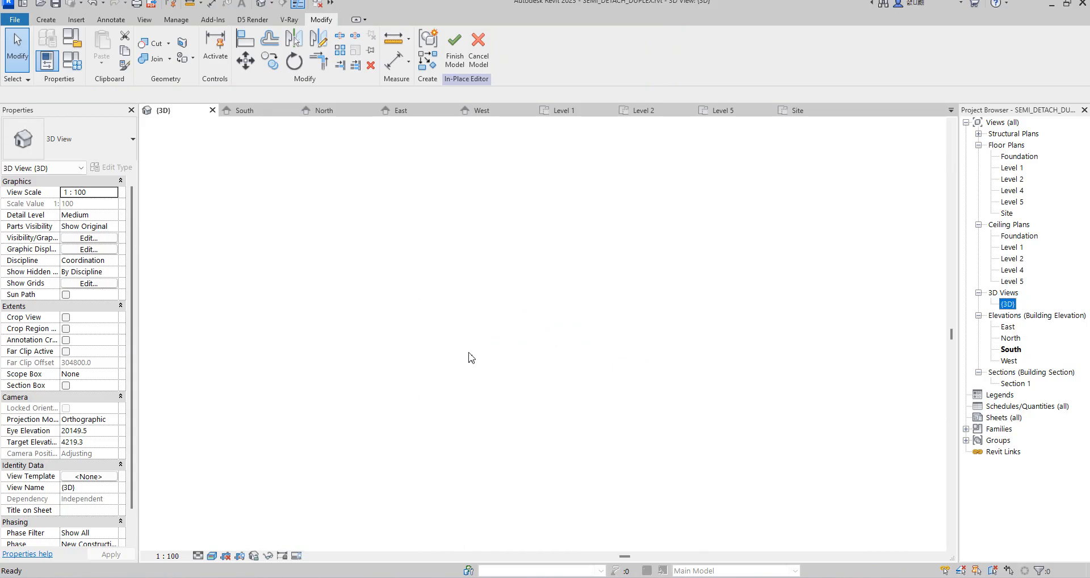
left_click(402, 361)
scroll(402, 362, "up", 2)
left_click_drag(402, 363, 519, 381)
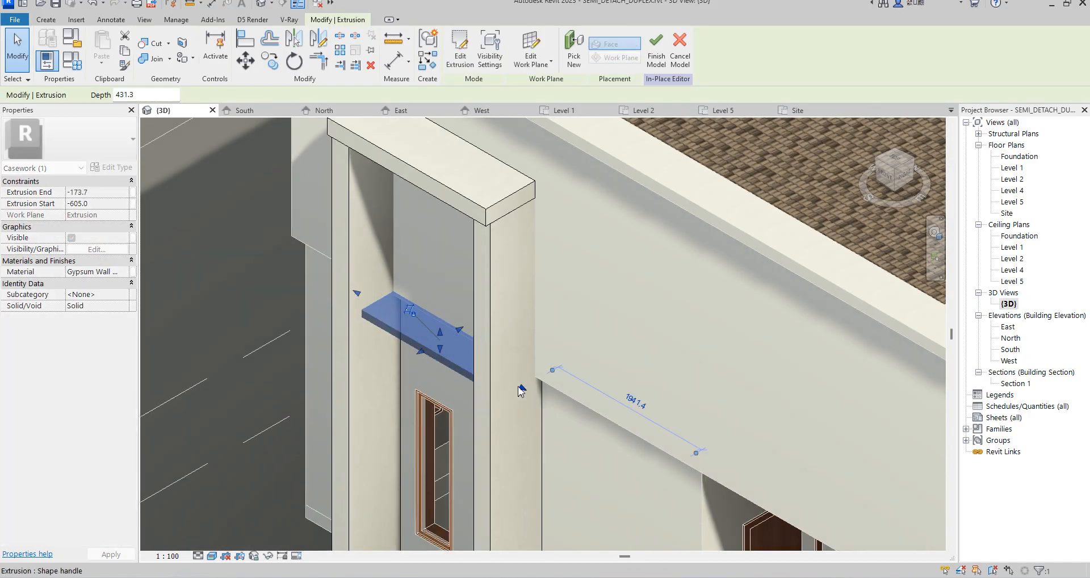
- In the South elevation, shorten the crosspiece at both ends and align them with the inner faces of the two posts
double_click(1010, 350)
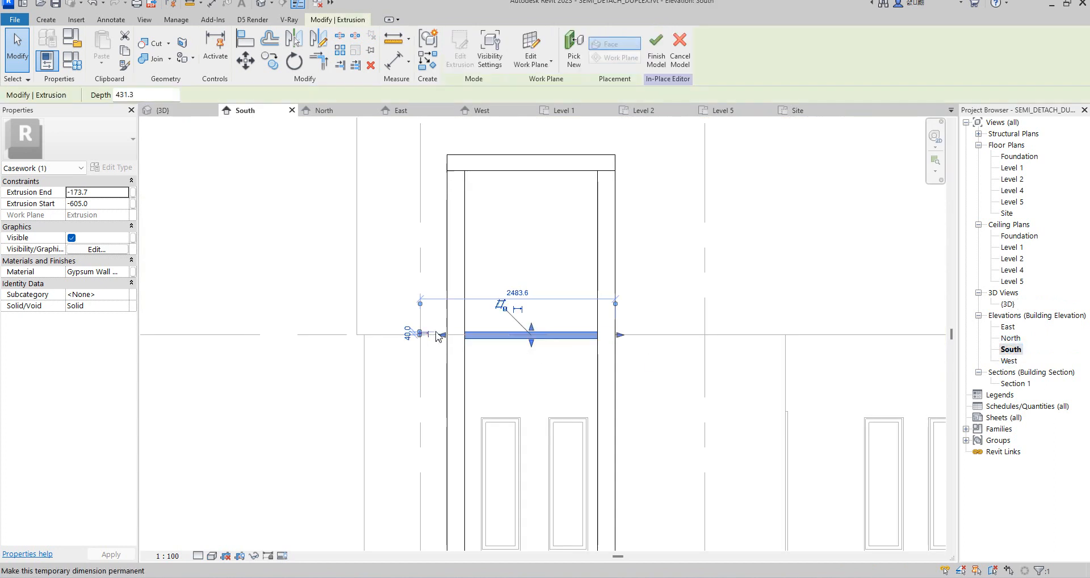
left_click_drag(450, 345, 495, 357)
left_click_drag(797, 340, 714, 361)
left_click(252, 45)
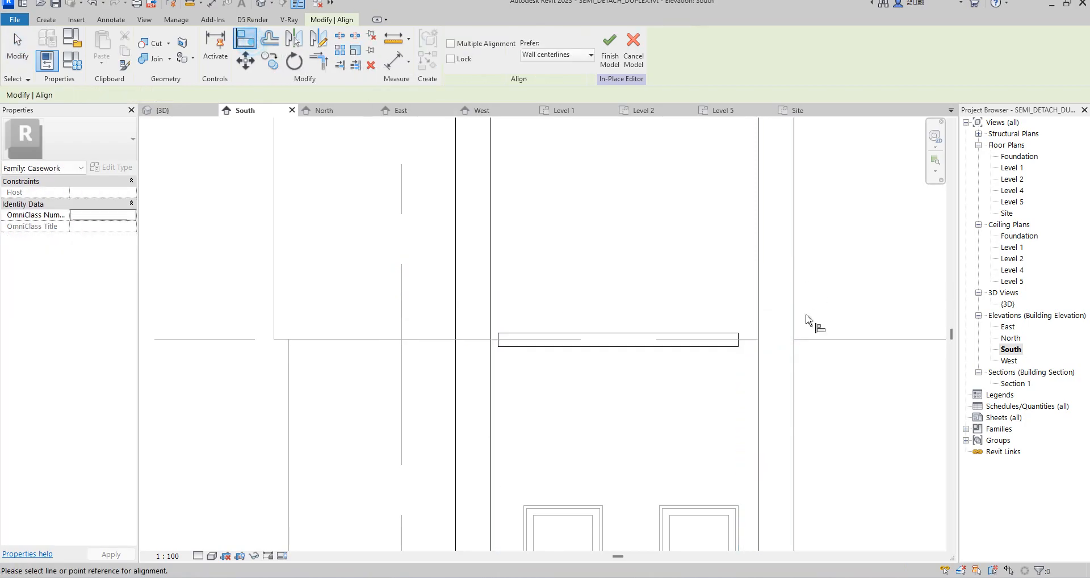
left_click(757, 332)
left_click(739, 339)
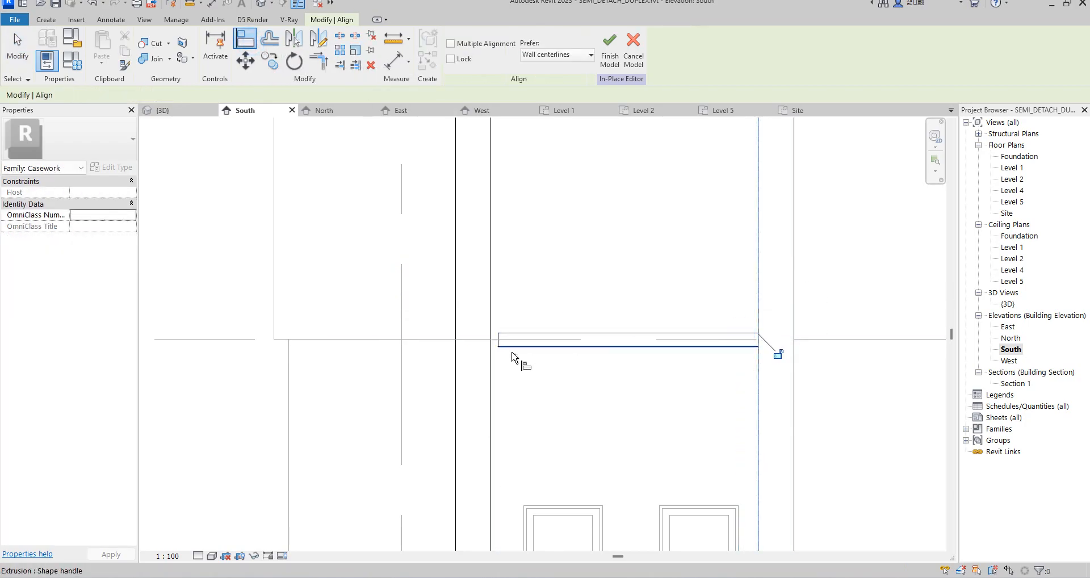
left_click(490, 381)
left_click(498, 346)
scroll(596, 370, "down", 5)
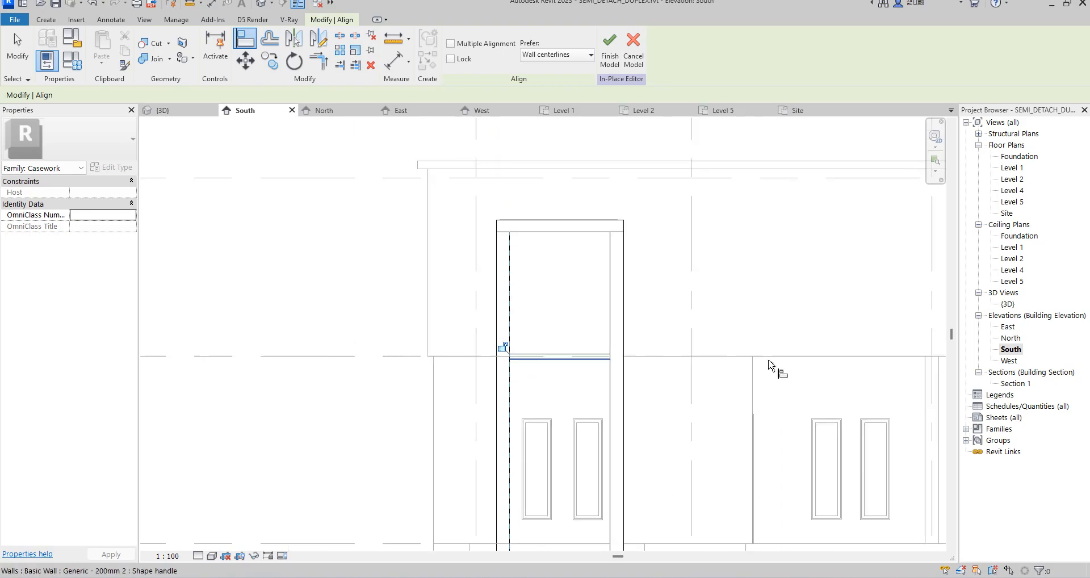
- In the 3D view, pull the crosspiece's front face further back, reducing its depth to about 265 mm
double_click(1008, 303)
scroll(437, 340, "down", 3)
scroll(436, 350, "up", 3)
left_click(436, 350)
scroll(432, 348, "up", 2)
scroll(430, 344, "up", 2)
left_click_drag(427, 352, 452, 339)
left_click(760, 304)
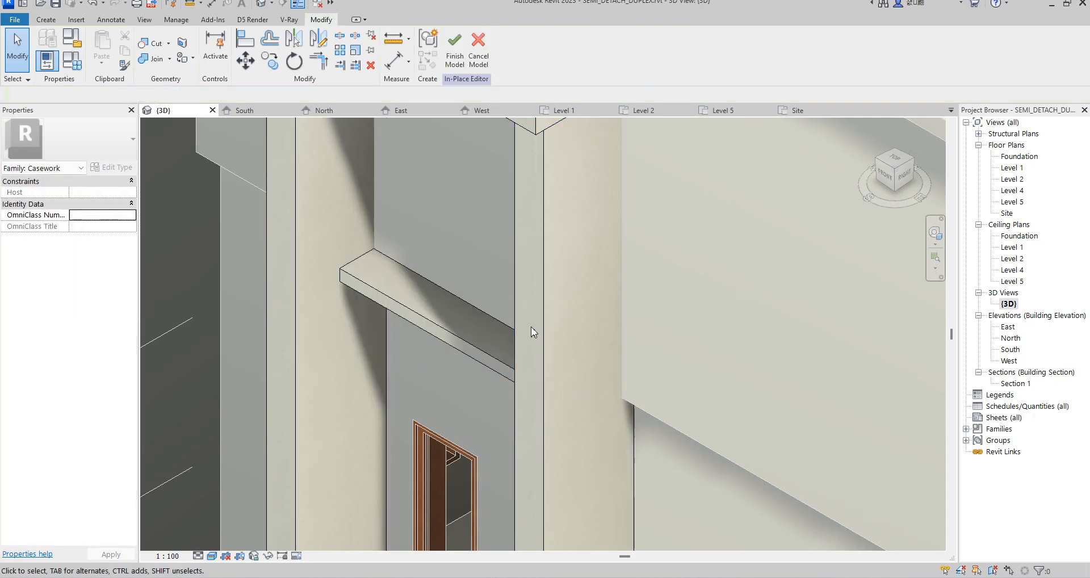
scroll(458, 318, "down", 6)
left_click(483, 341)
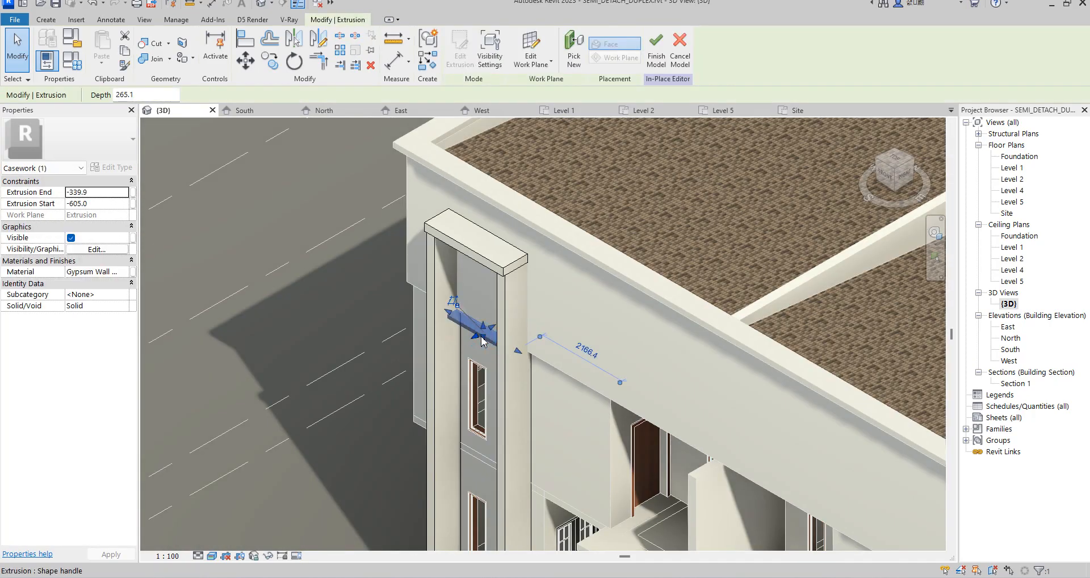
scroll(505, 369, "up", 2)
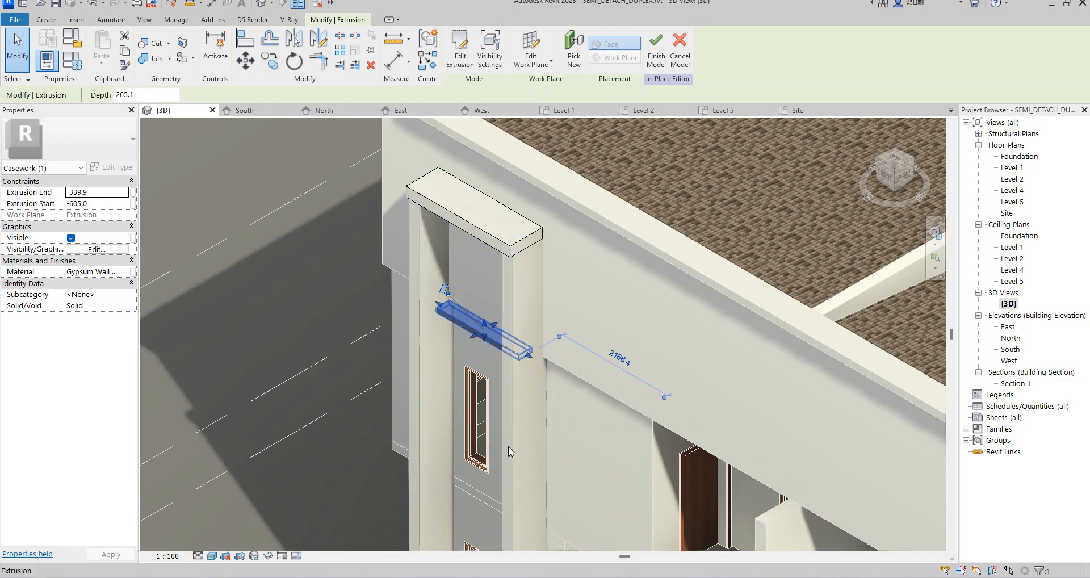
- In the Level 4 floor plan, copy the crosspiece straight back toward the wall by its own depth, about 265 mm
scroll(482, 403, "down", 3)
scroll(476, 455, "down", 5)
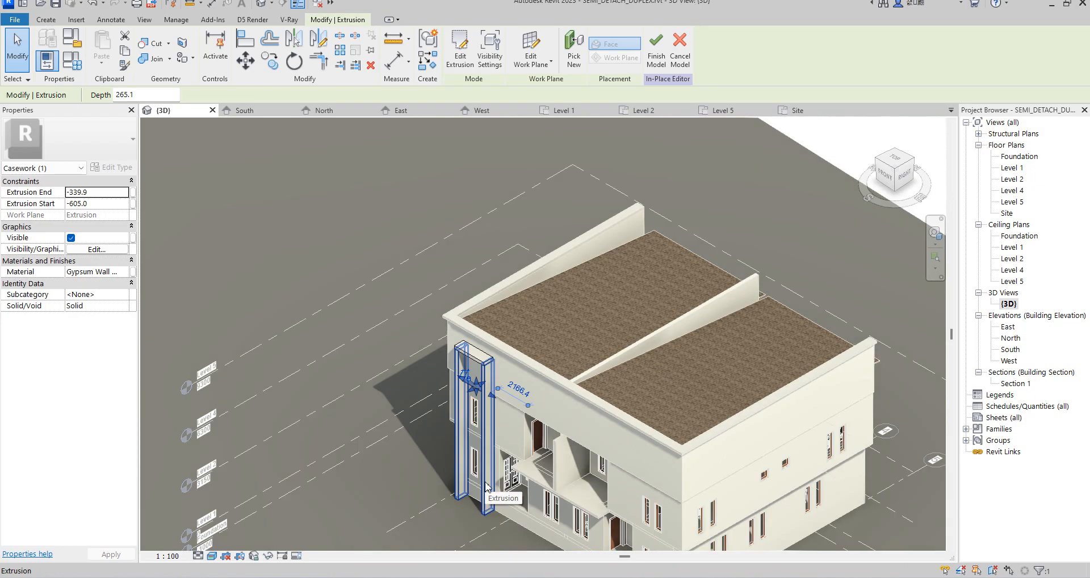
scroll(478, 463, "up", 5)
scroll(471, 344, "up", 3)
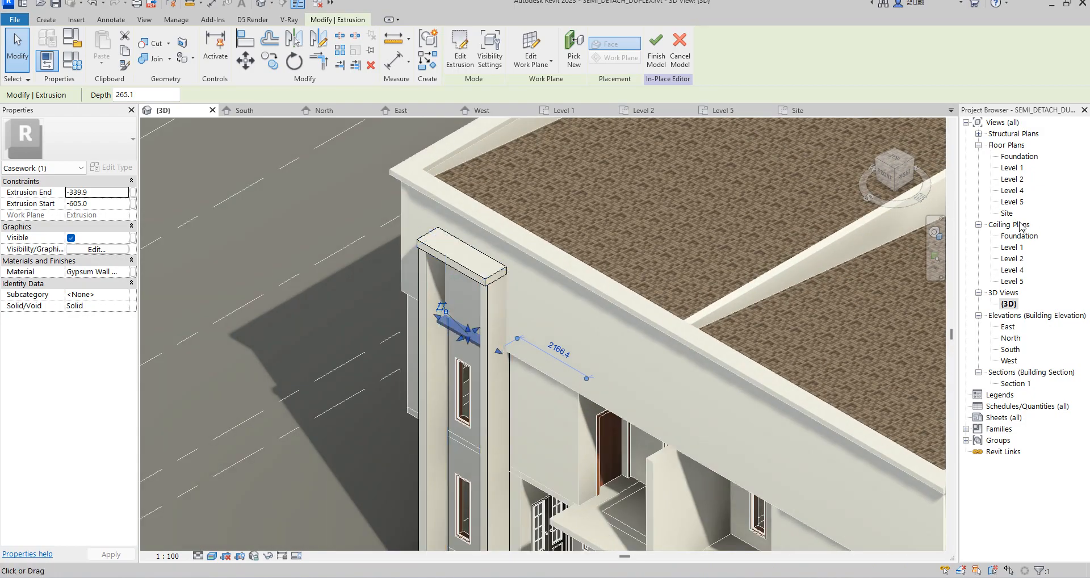
double_click(1012, 191)
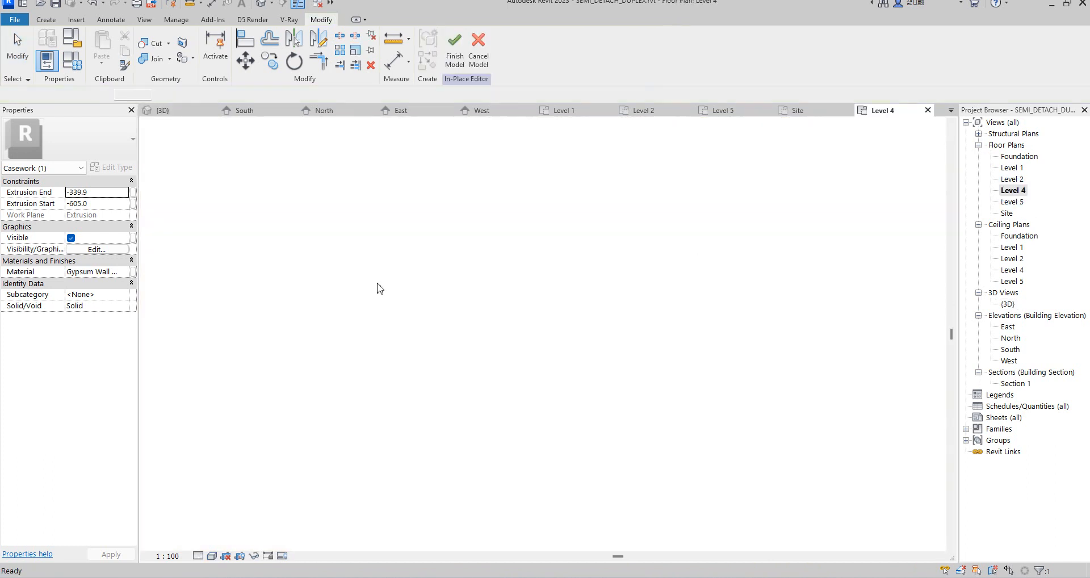
scroll(512, 307, "up", 3)
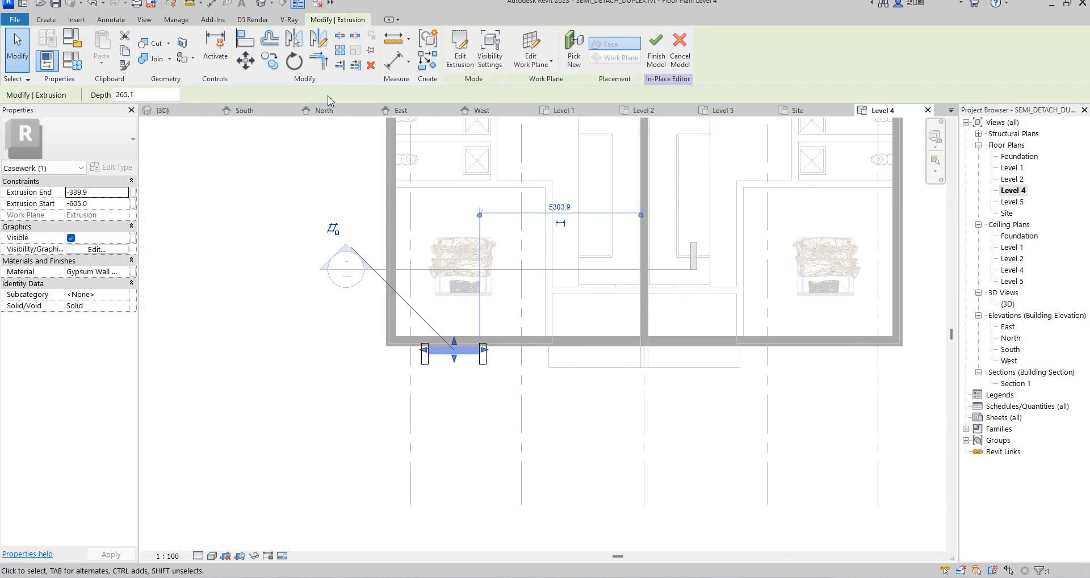
left_click(277, 69)
scroll(433, 360, "up", 3)
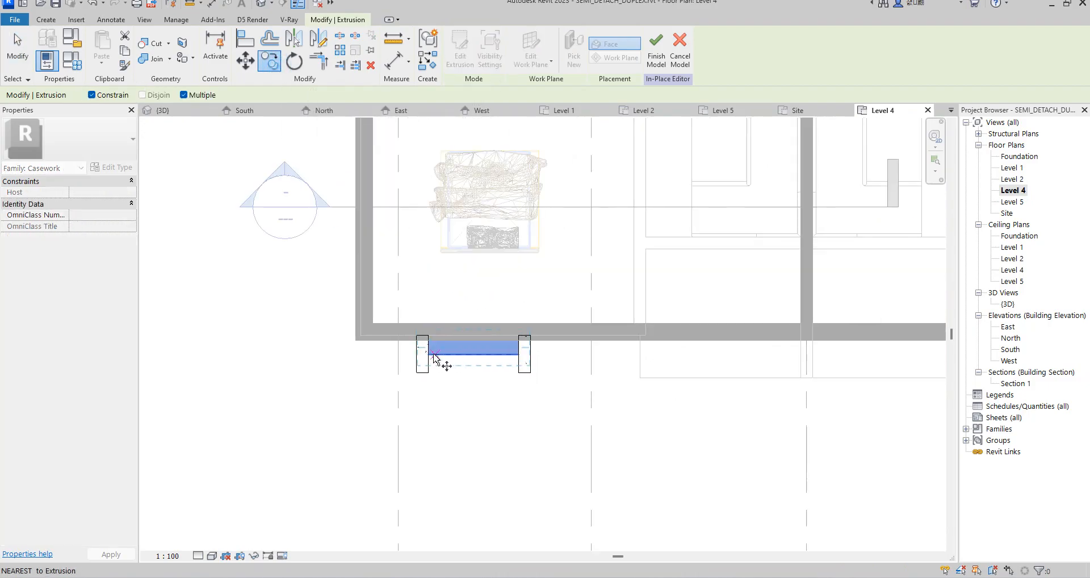
left_click(428, 356)
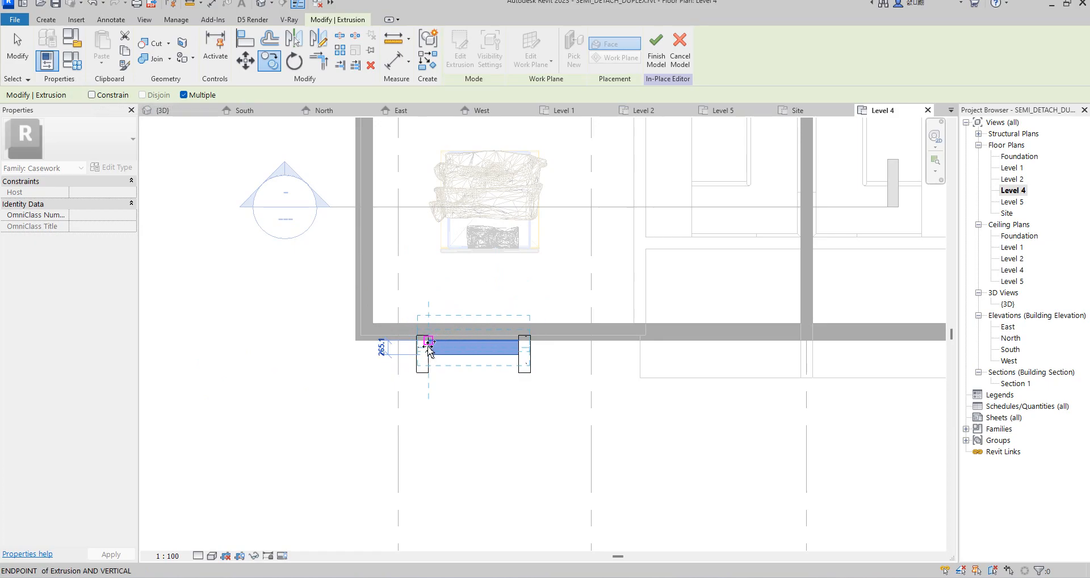
right_click(462, 288)
left_click(482, 299)
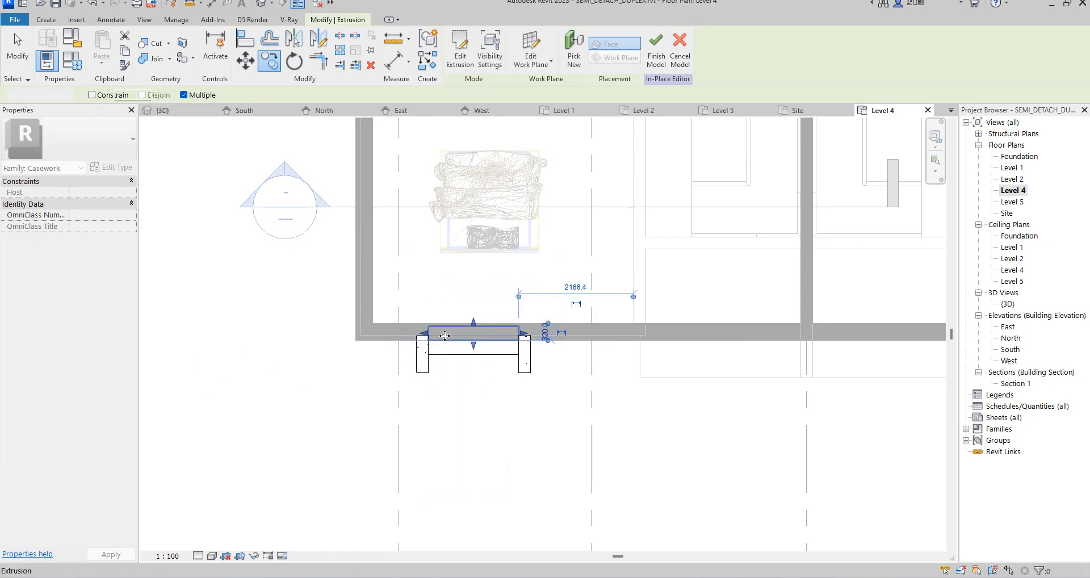
- Thin the copied piece to an 80 mm depth at the wall face, and in the South elevation stretch it up to the top beam's underside
scroll(467, 336, "up", 1)
scroll(468, 336, "up", 2)
left_click_drag(480, 348, 480, 351)
left_click_drag(482, 305, 489, 348)
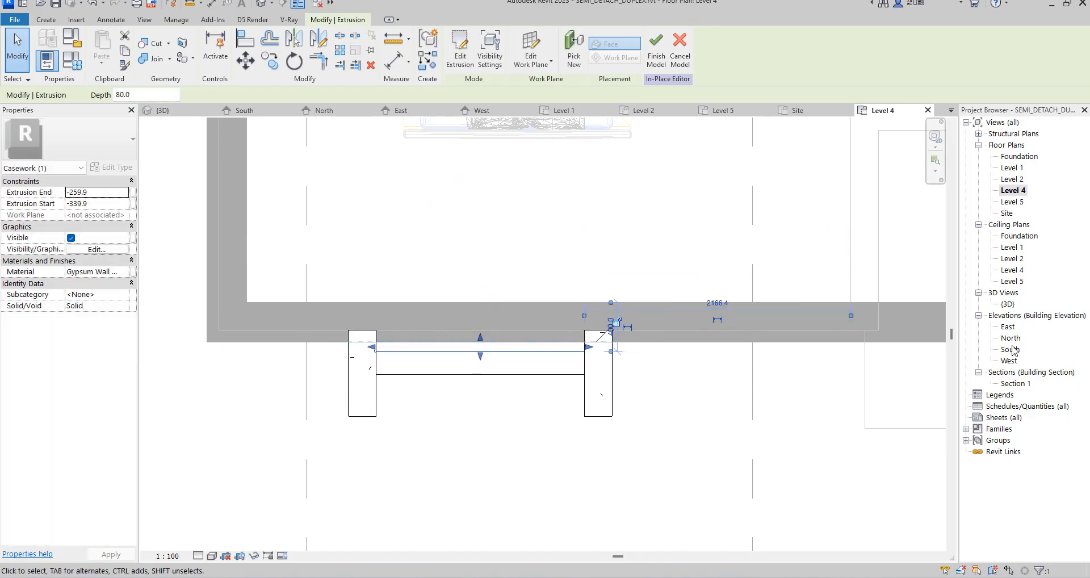
double_click(1011, 349)
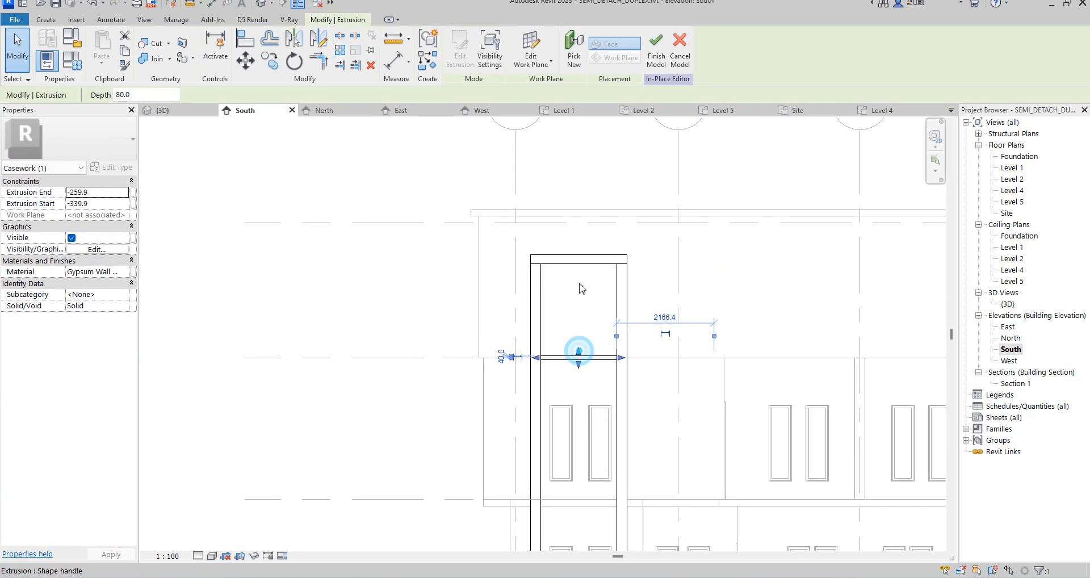
left_click_drag(582, 270, 579, 265)
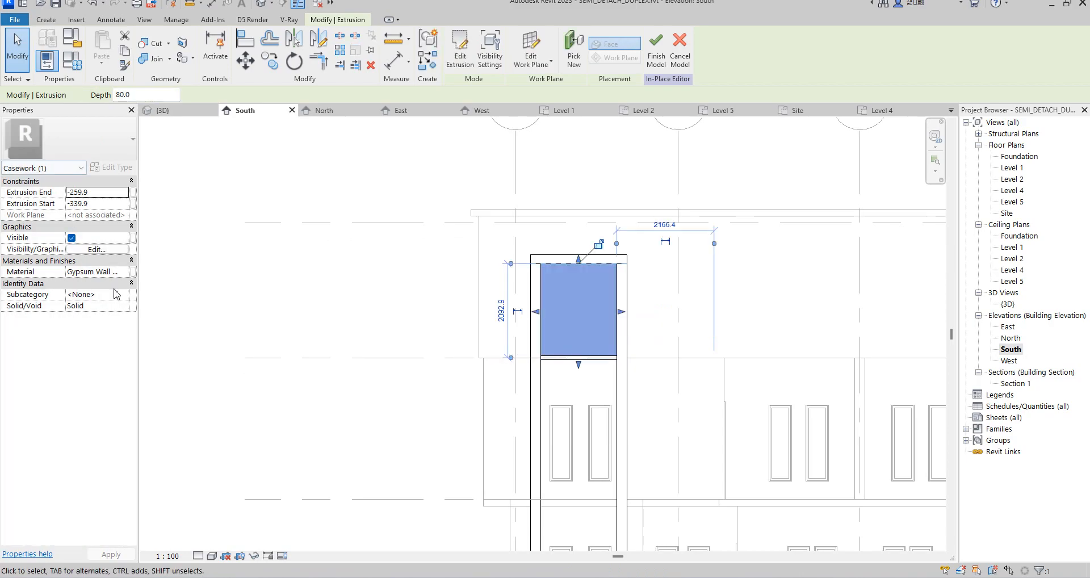
- For the panel's material, duplicate Gypsum Wall Board with its assets and enable Use Render Appearance on the duplicate
left_click(125, 273)
left_click(130, 272)
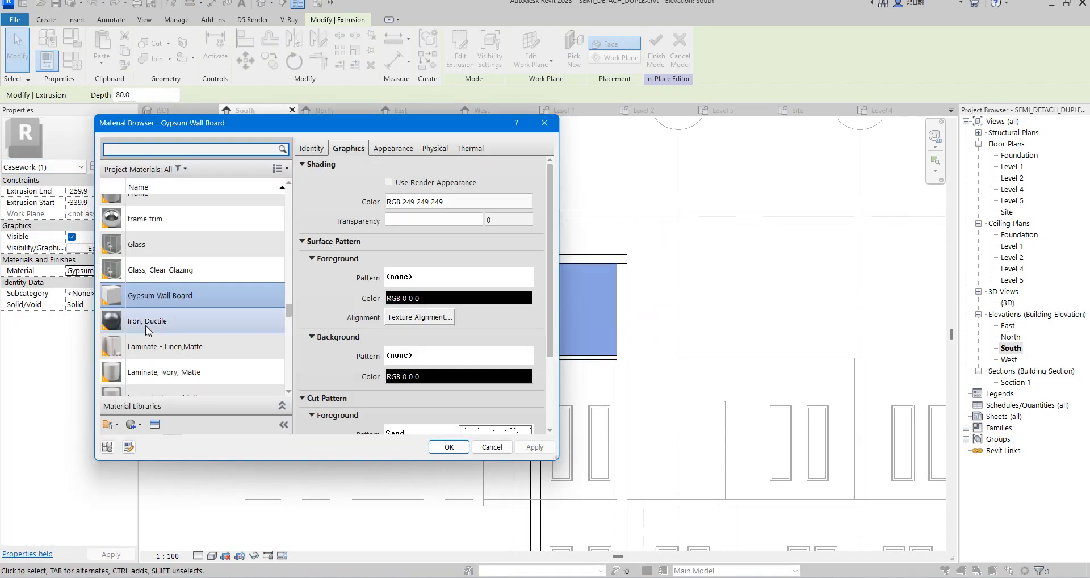
right_click(178, 298)
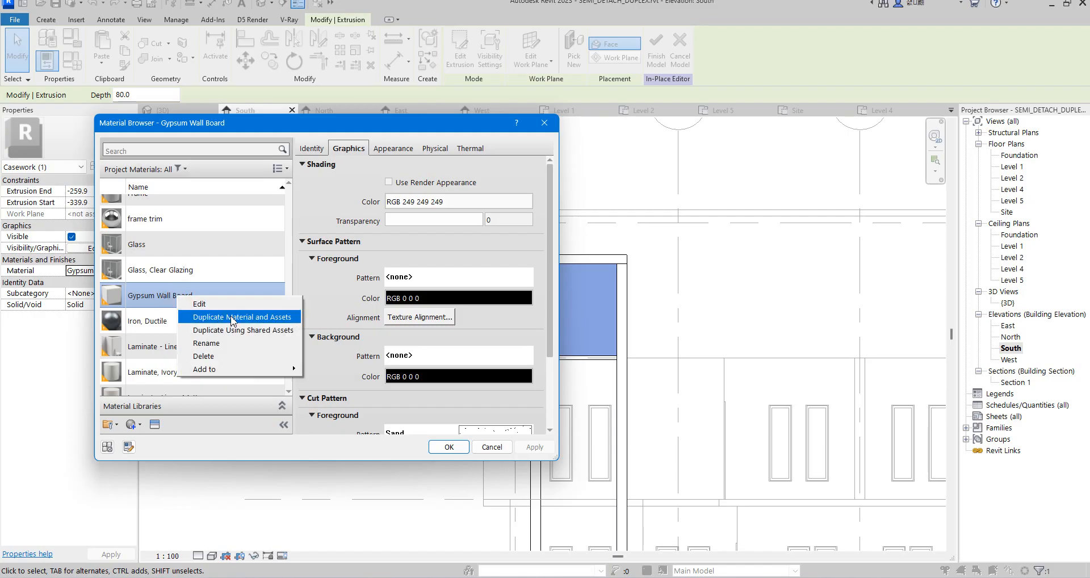
left_click(231, 314)
left_click(388, 183)
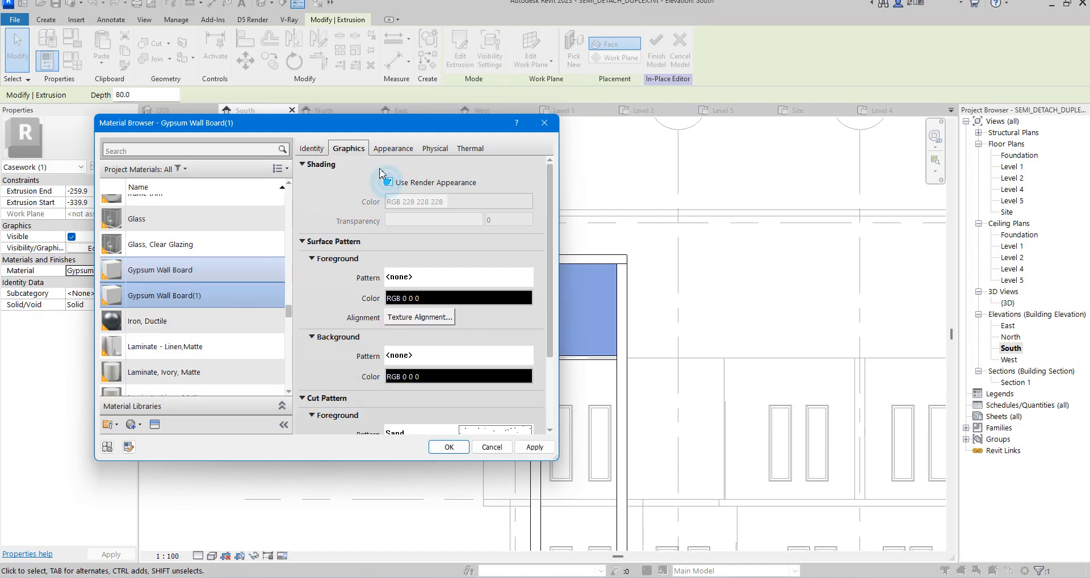
scroll(214, 224, "up", 1)
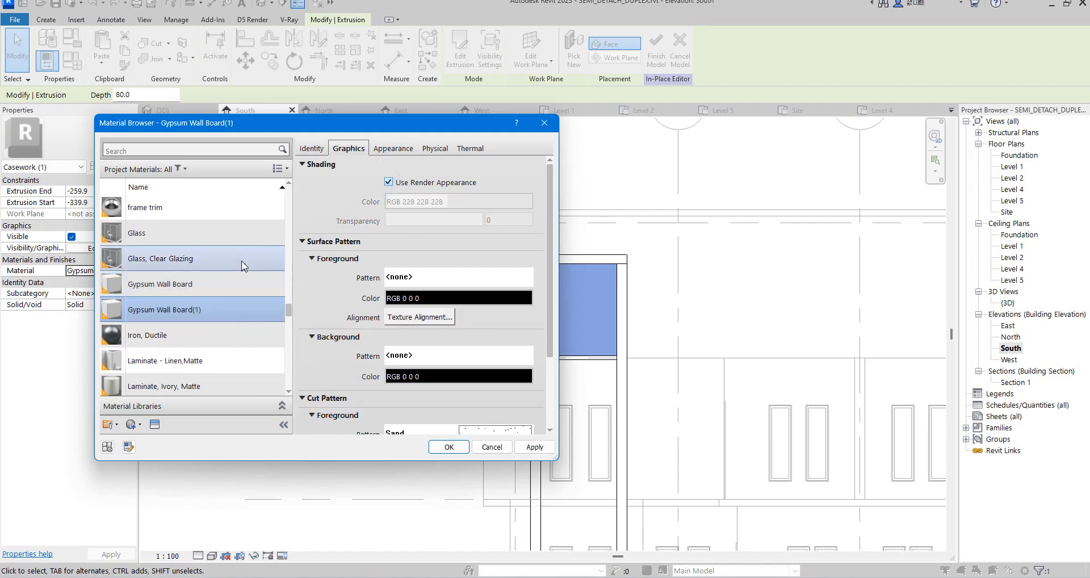
- Replace the duplicated material's appearance asset with Ship-Lap from the Siding category of the Appearance Library
left_click(379, 150)
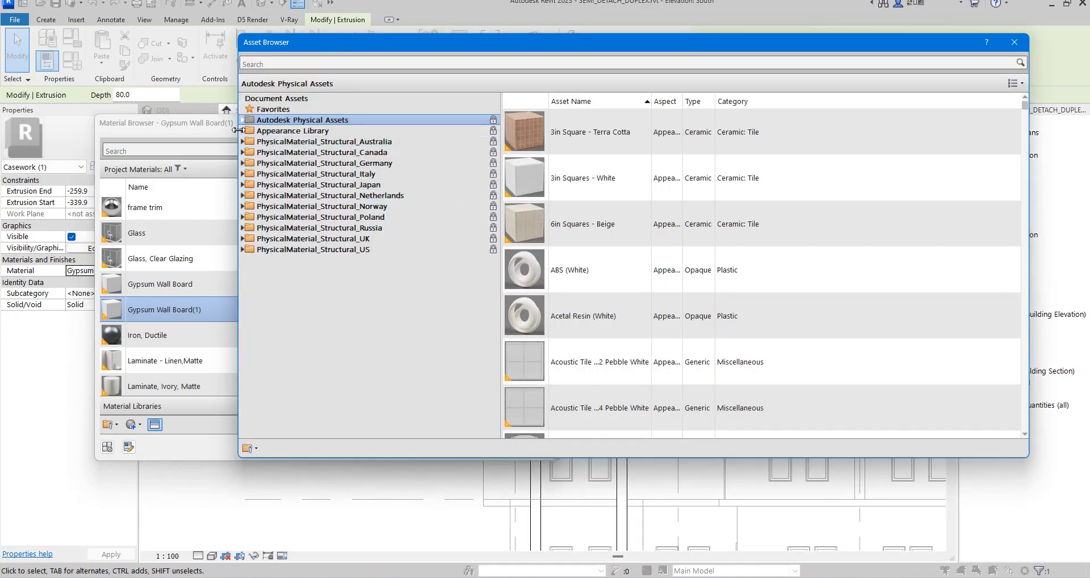
left_click(243, 131)
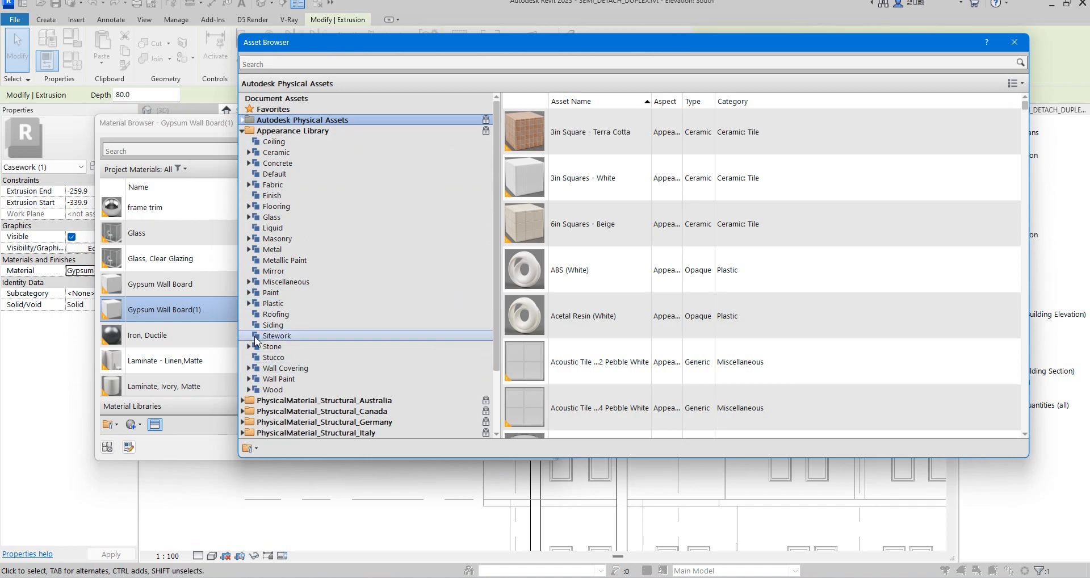
left_click(269, 326)
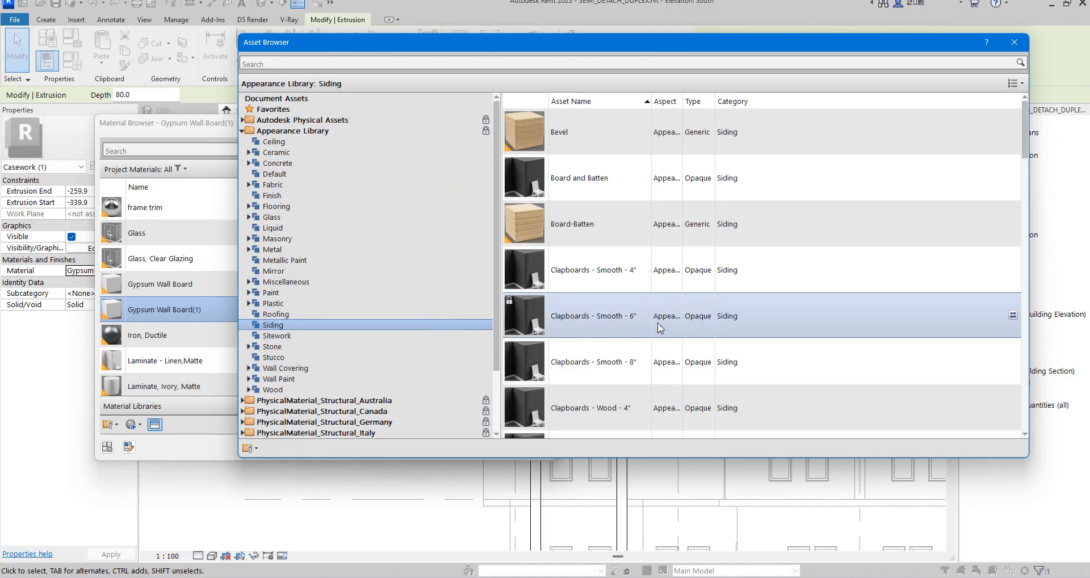
left_click(603, 229)
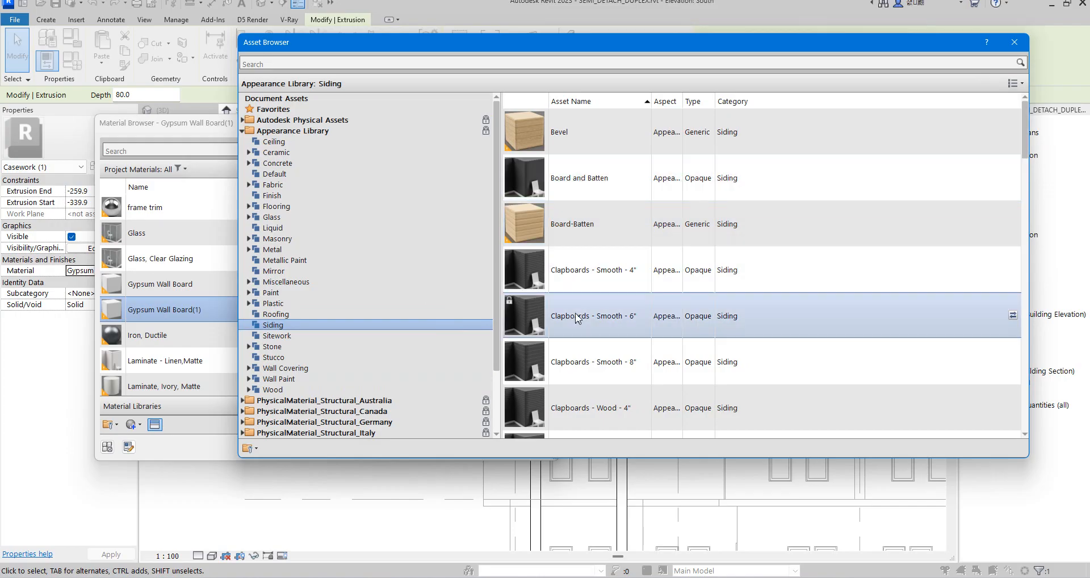
scroll(576, 332, "down", 4)
scroll(580, 370, "down", 6)
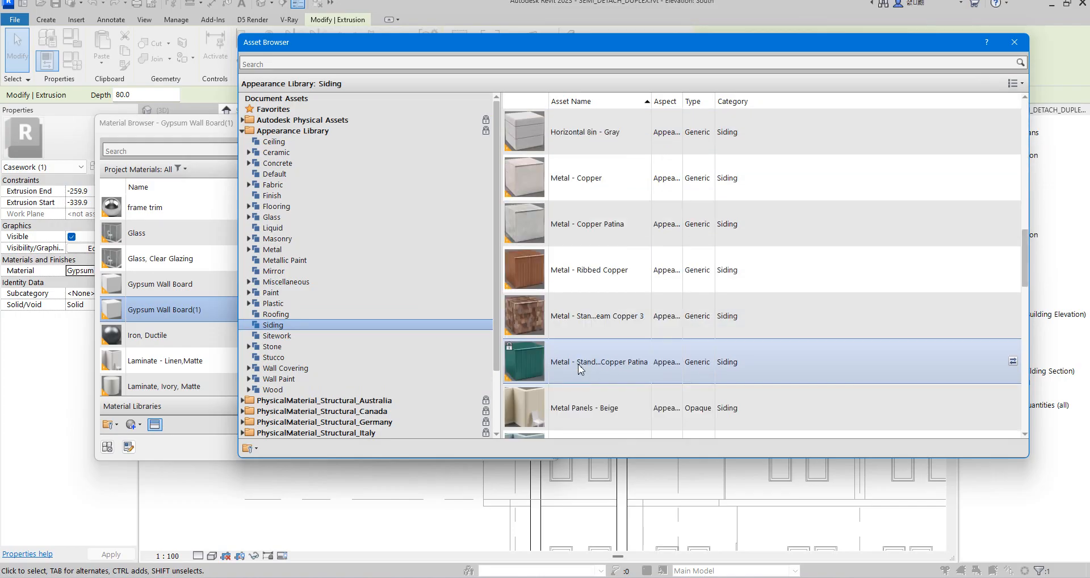
scroll(590, 347, "down", 10)
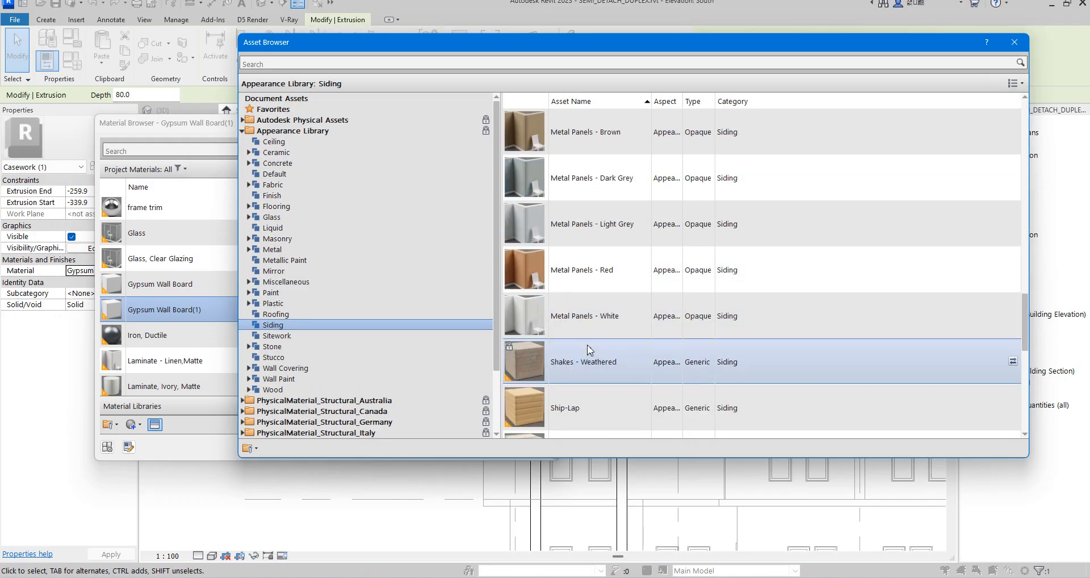
scroll(590, 348, "down", 2)
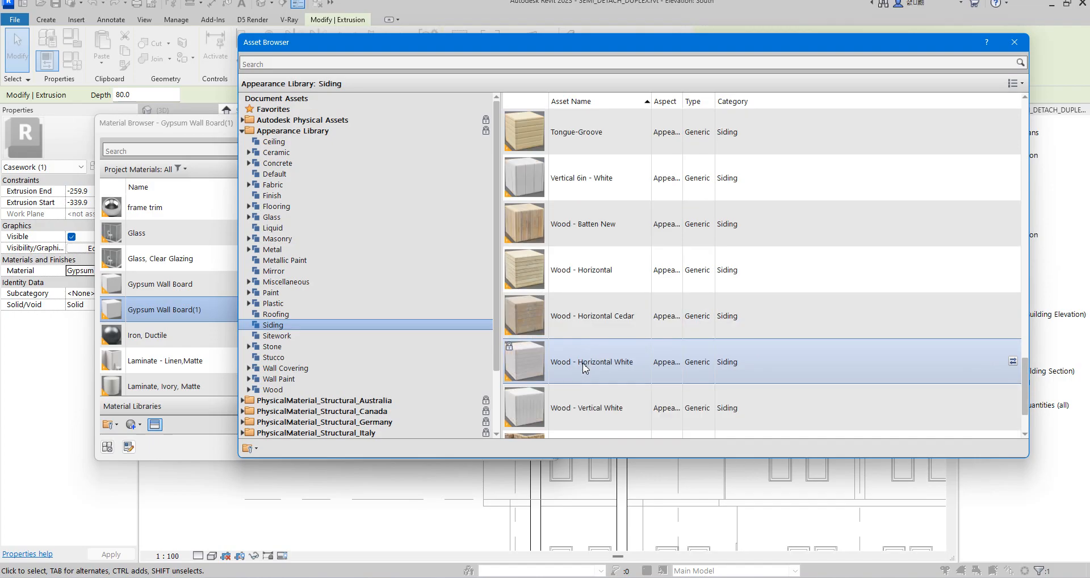
scroll(585, 250, "down", 2)
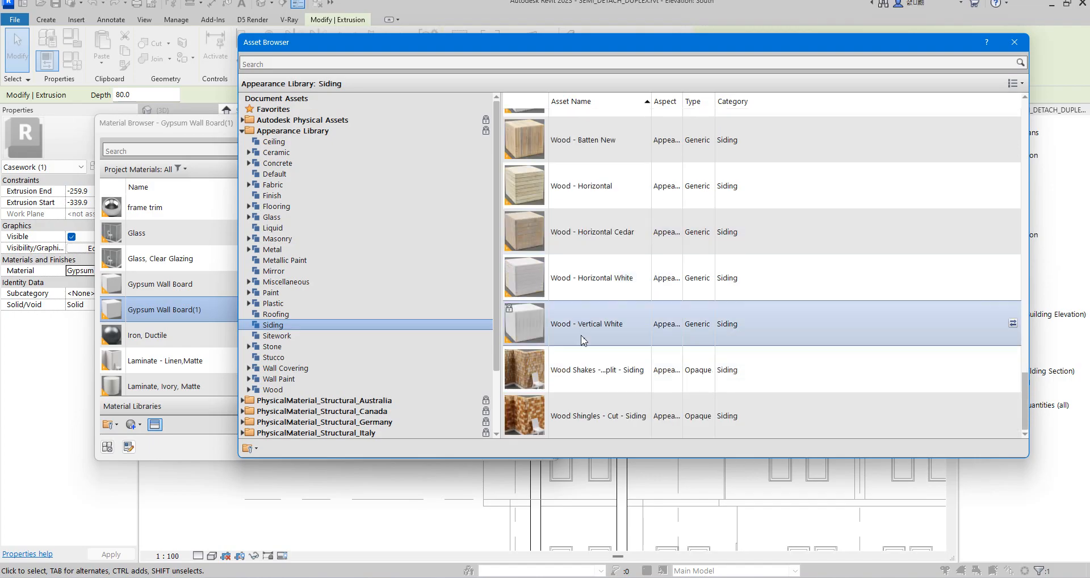
scroll(586, 359, "up", 5)
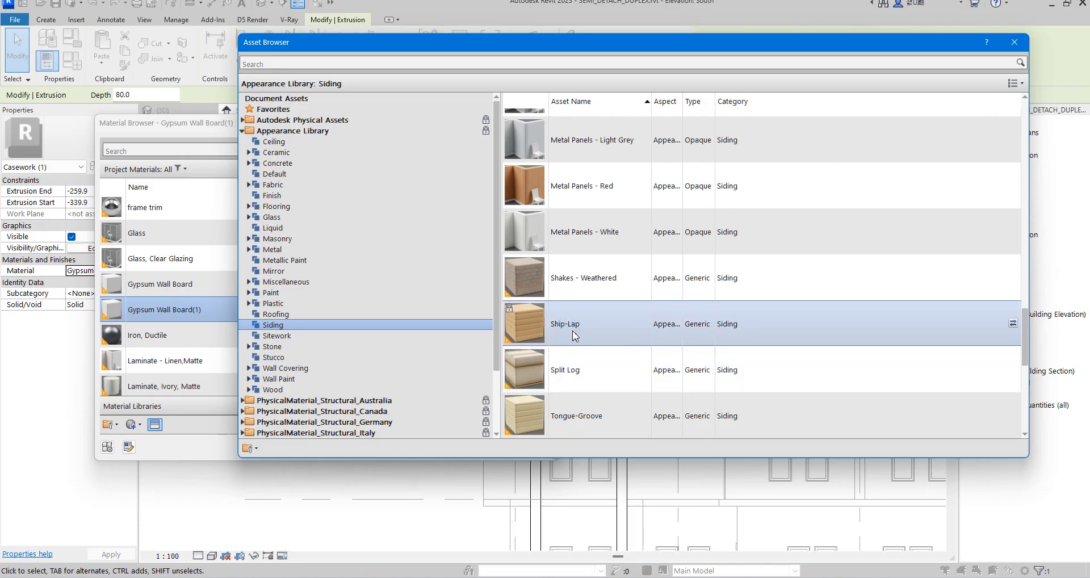
scroll(576, 332, "up", 1)
left_click(1021, 45)
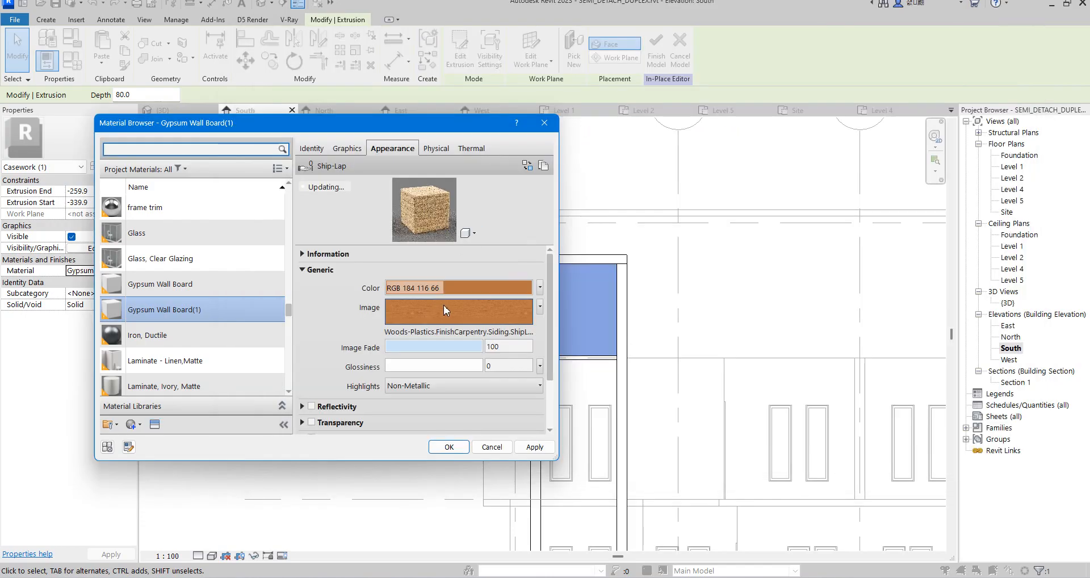
right_click(464, 313)
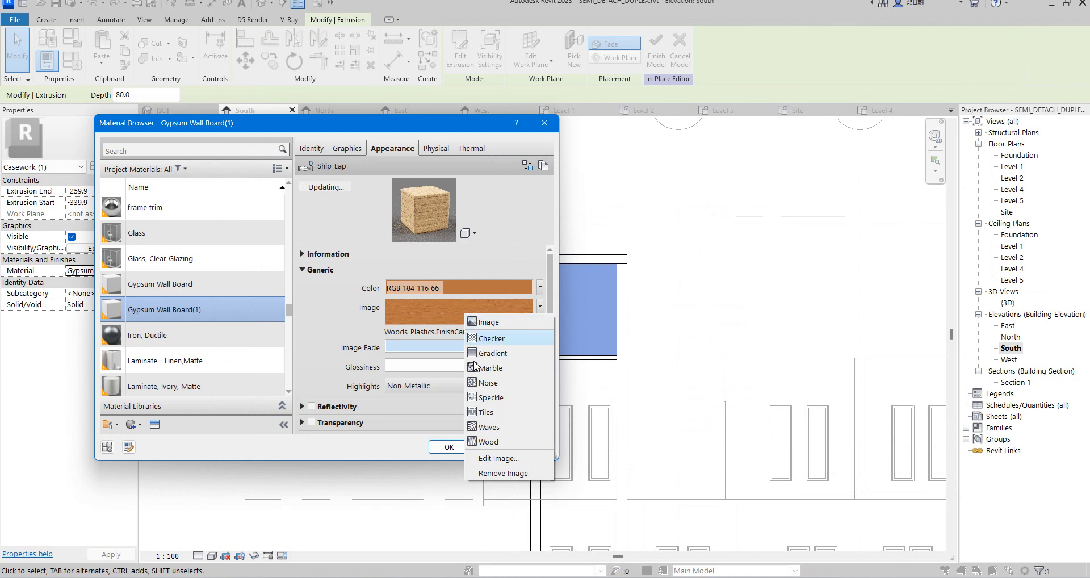
left_click(499, 458)
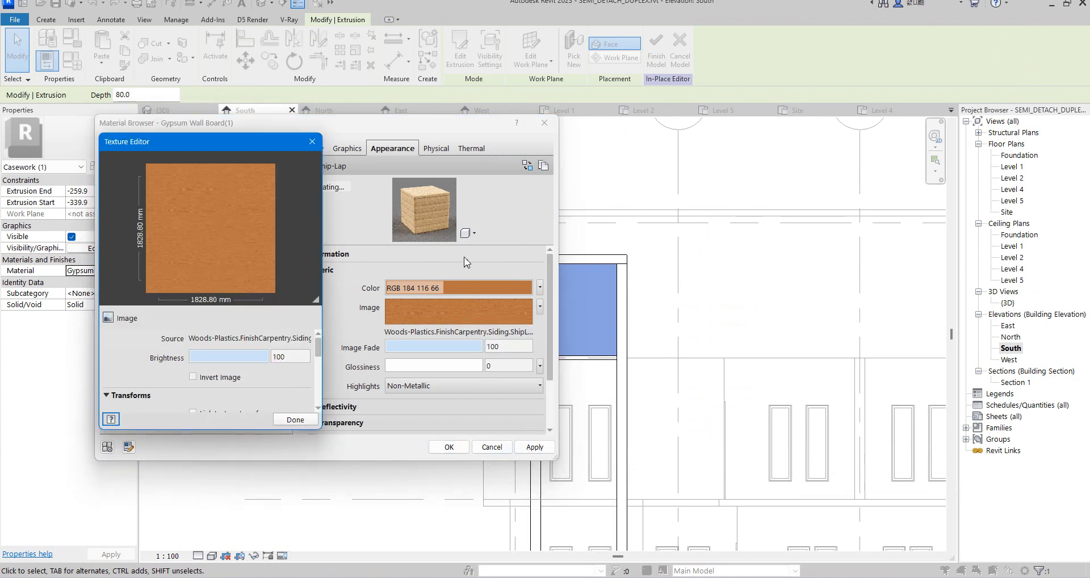
left_click(312, 143)
- Remove the image from the Ship-Lap appearance and darken its generic colour to RGB 116 73 41
right_click(518, 314)
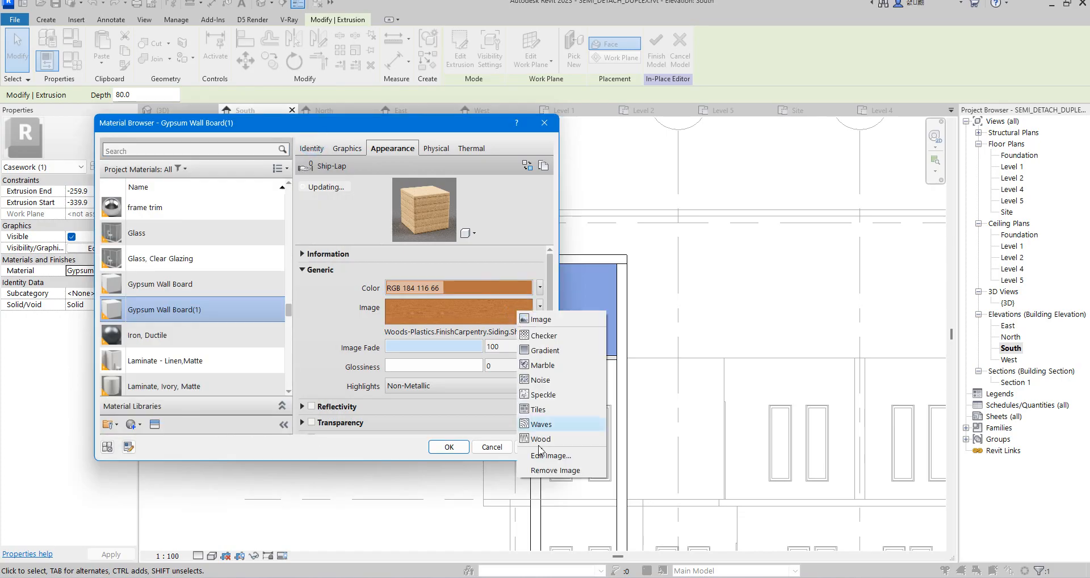
left_click(560, 471)
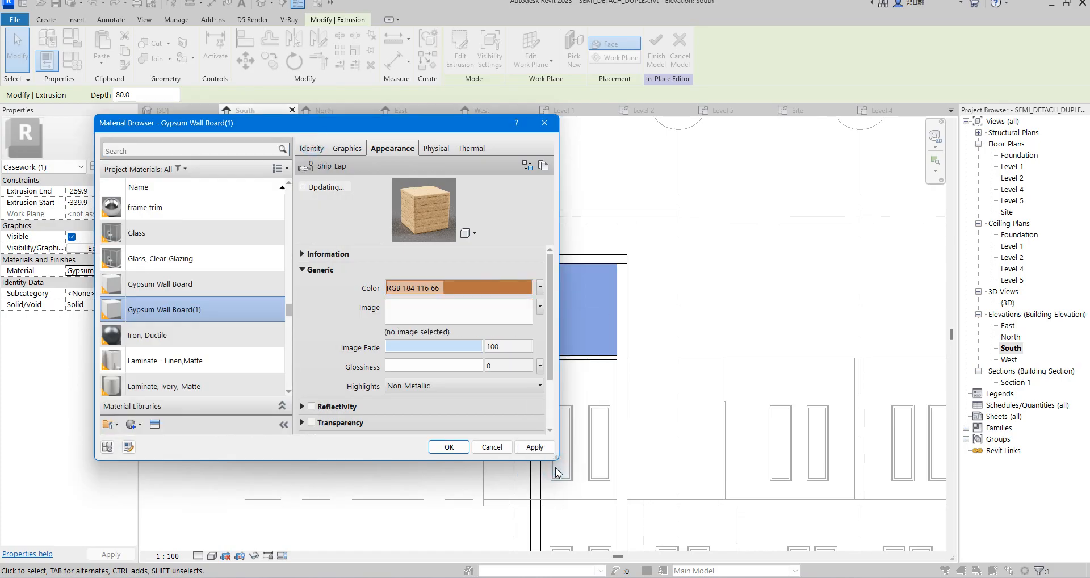
left_click(484, 291)
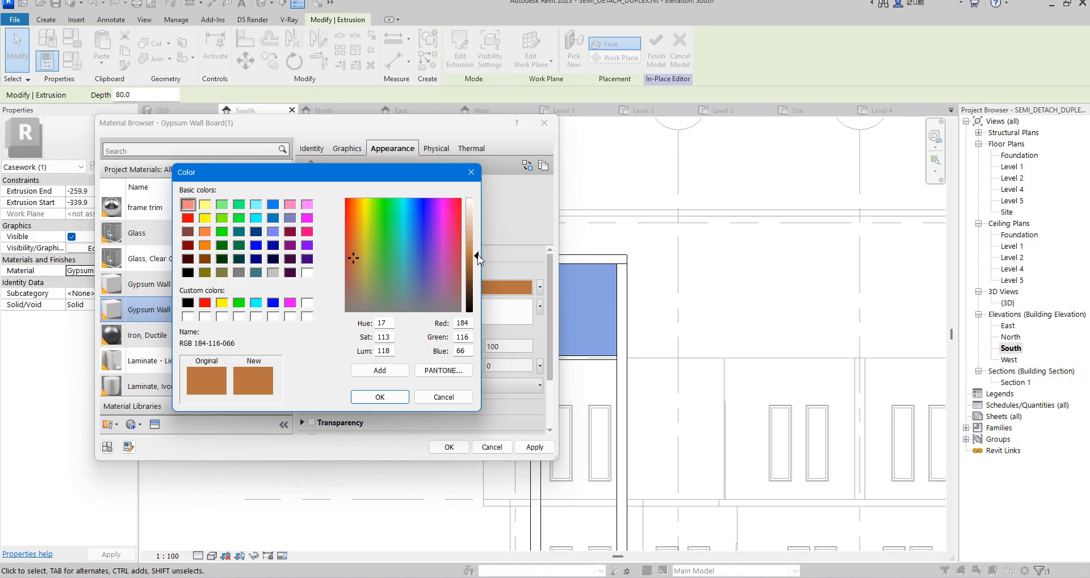
left_click_drag(478, 259, 479, 278)
left_click(389, 395)
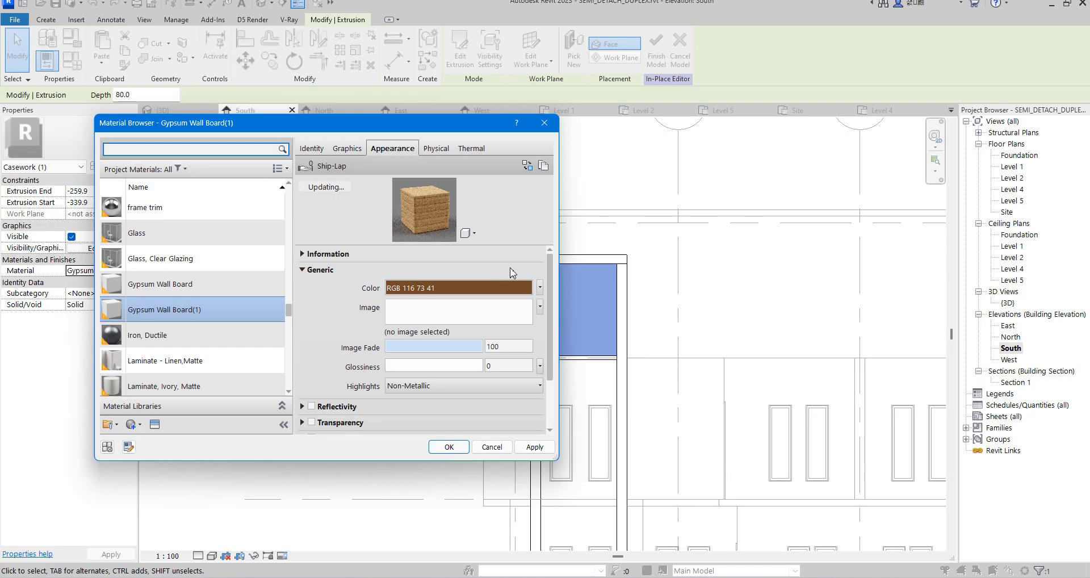
- Darken the appearance colour further to RGB 65 40 22 and assign the finished material to the panel
left_click(505, 288)
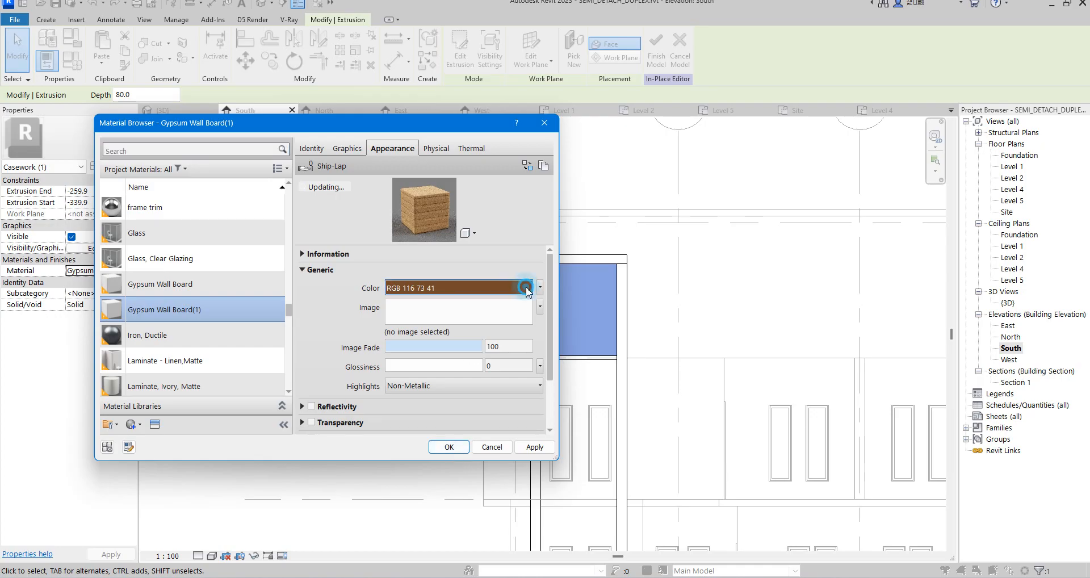
left_click_drag(477, 278, 476, 291)
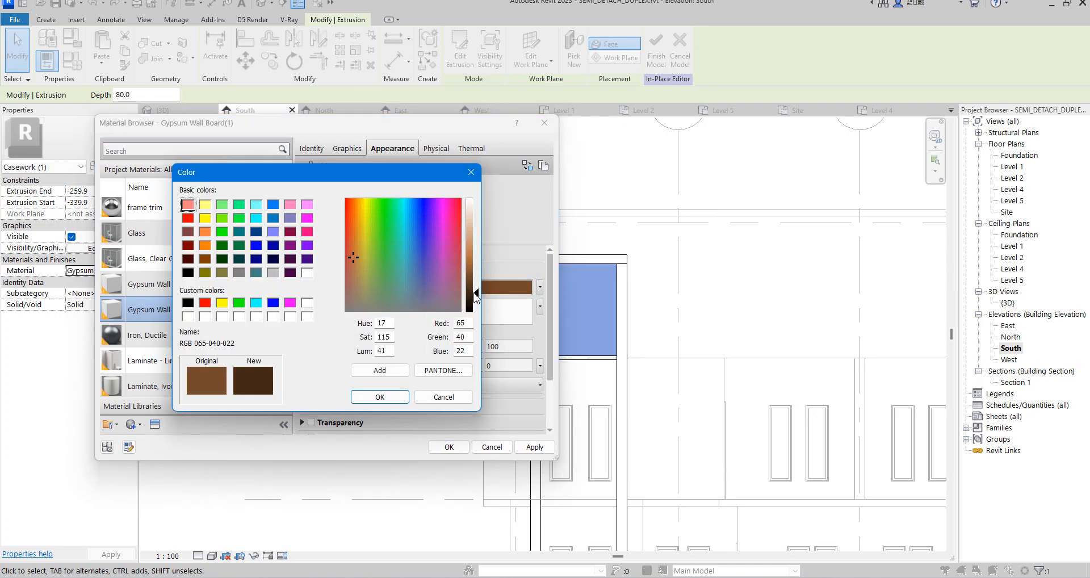
left_click(380, 397)
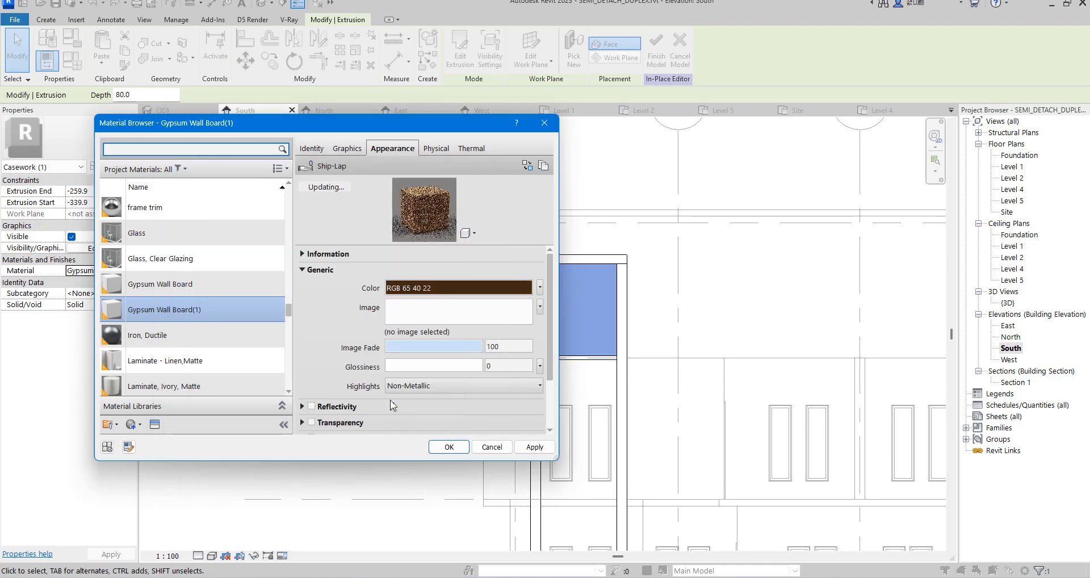
left_click(449, 447)
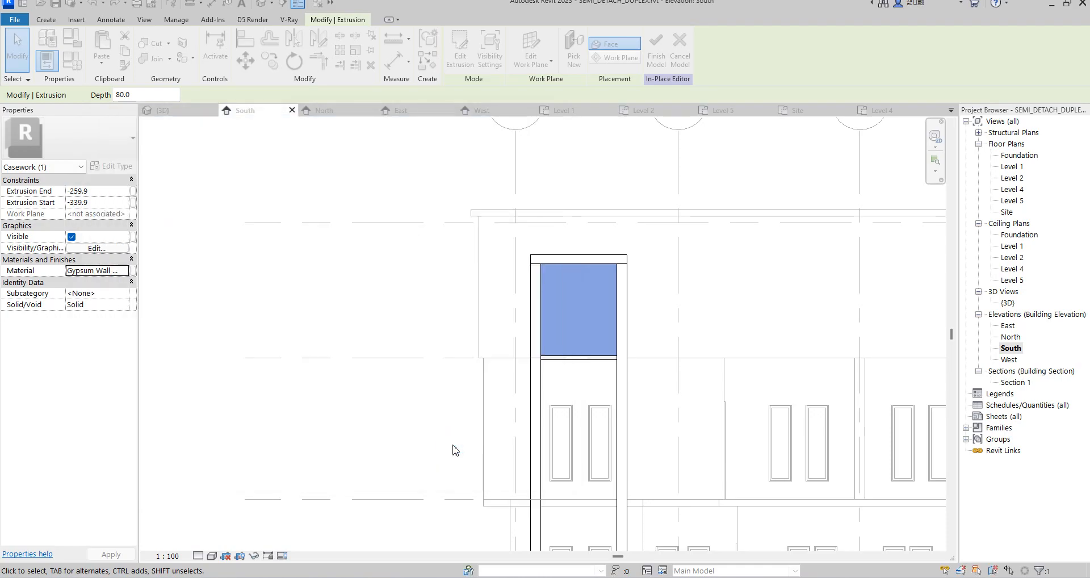
left_click(656, 304)
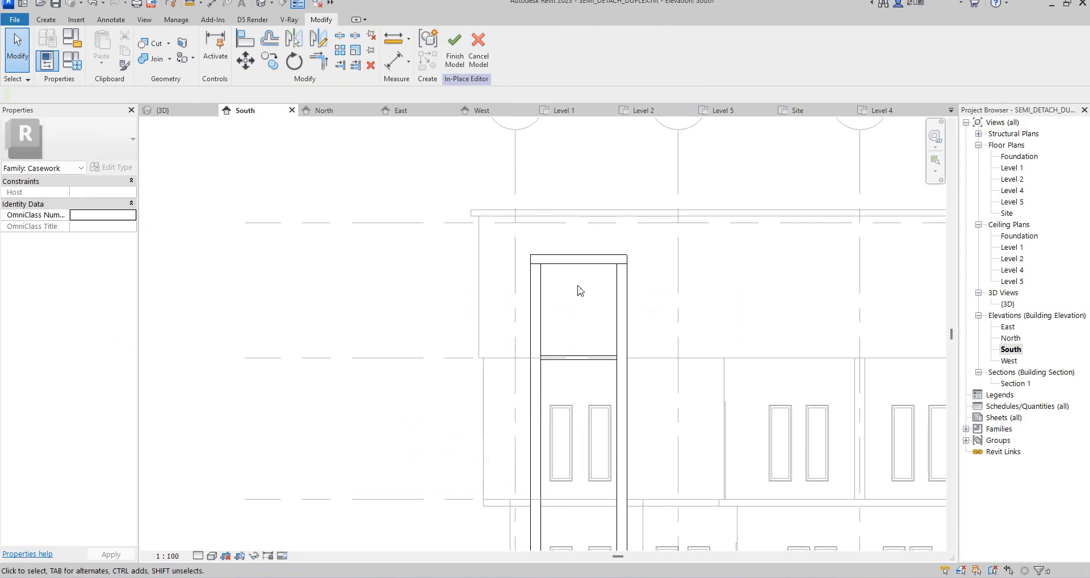
- Copy the ship-lap panel from above Level 4 to directly below the crosspiece in the South elevation and stretch the copy to ground level
double_click(1013, 191)
left_click(534, 355)
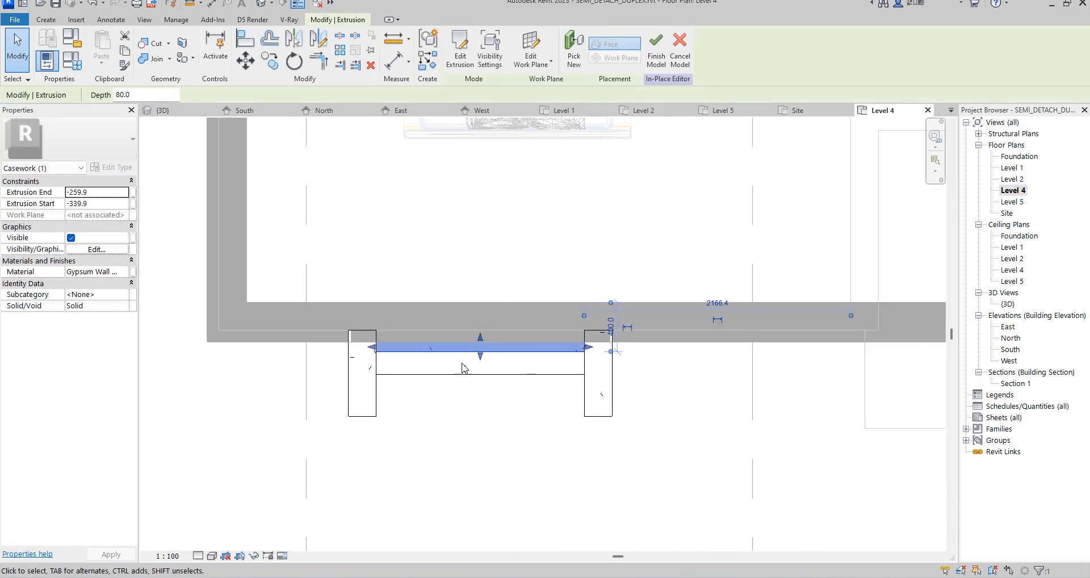
scroll(441, 363, "down", 2)
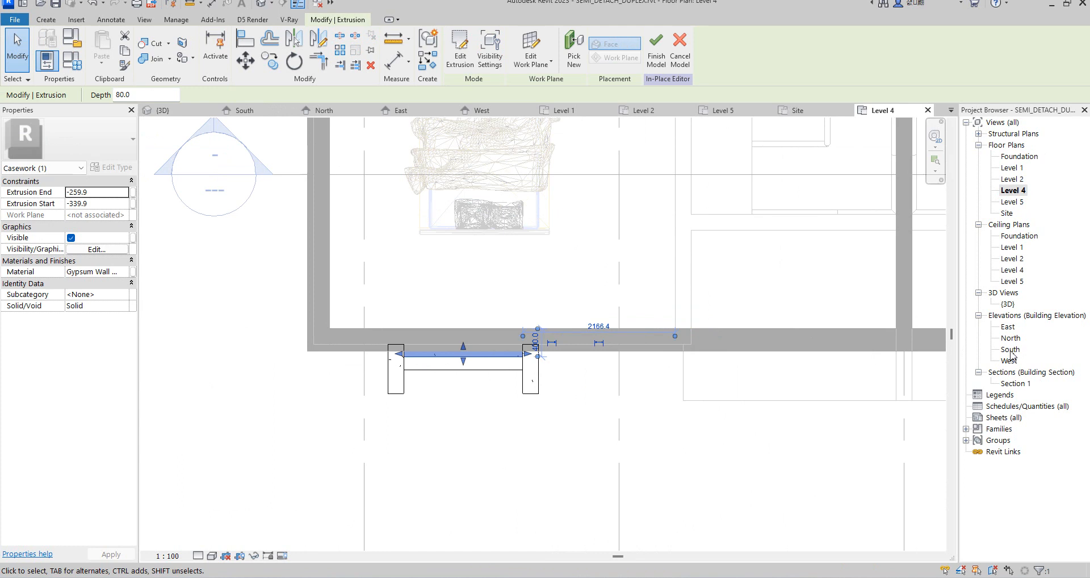
double_click(1011, 350)
scroll(525, 232, "down", 2)
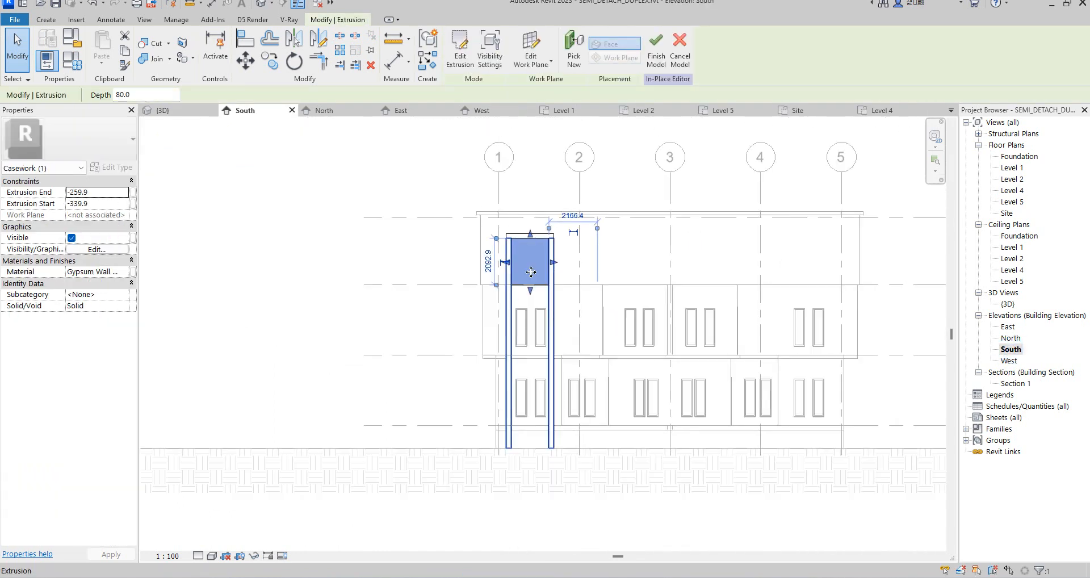
left_click(270, 60)
left_click(550, 236)
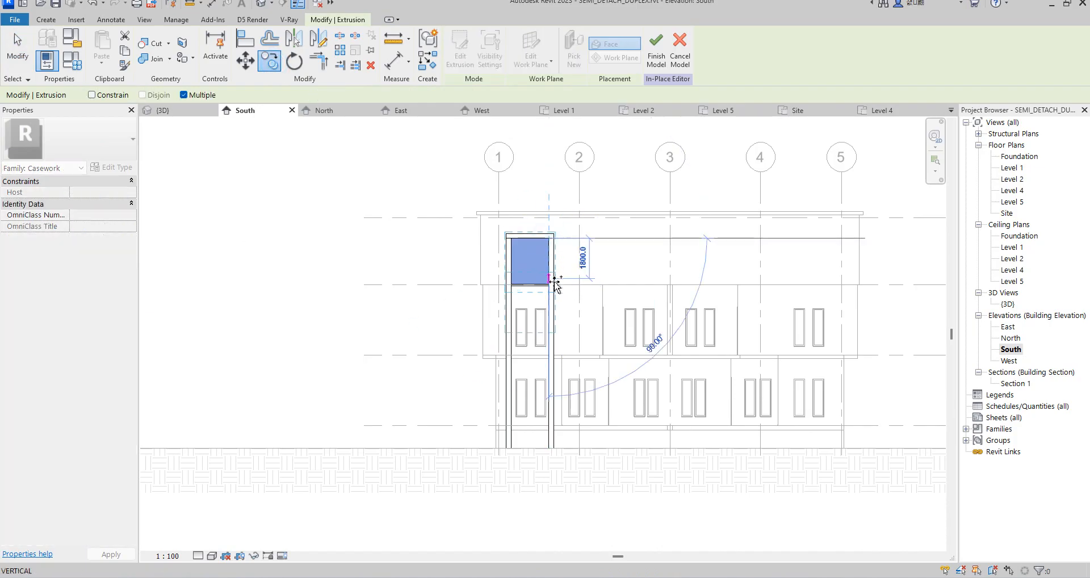
scroll(549, 291, "up", 5)
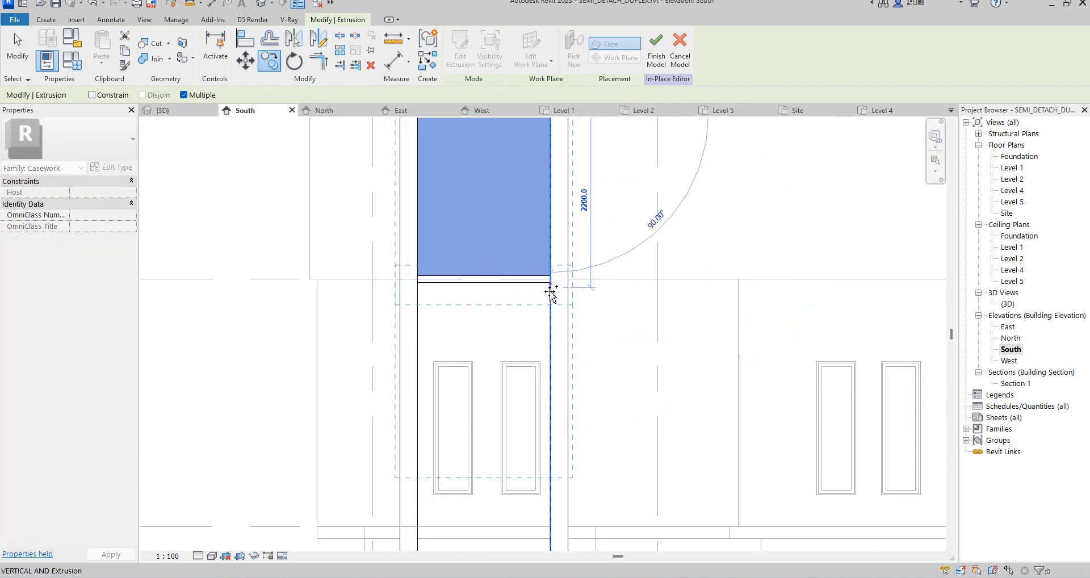
left_click(550, 282)
right_click(617, 226)
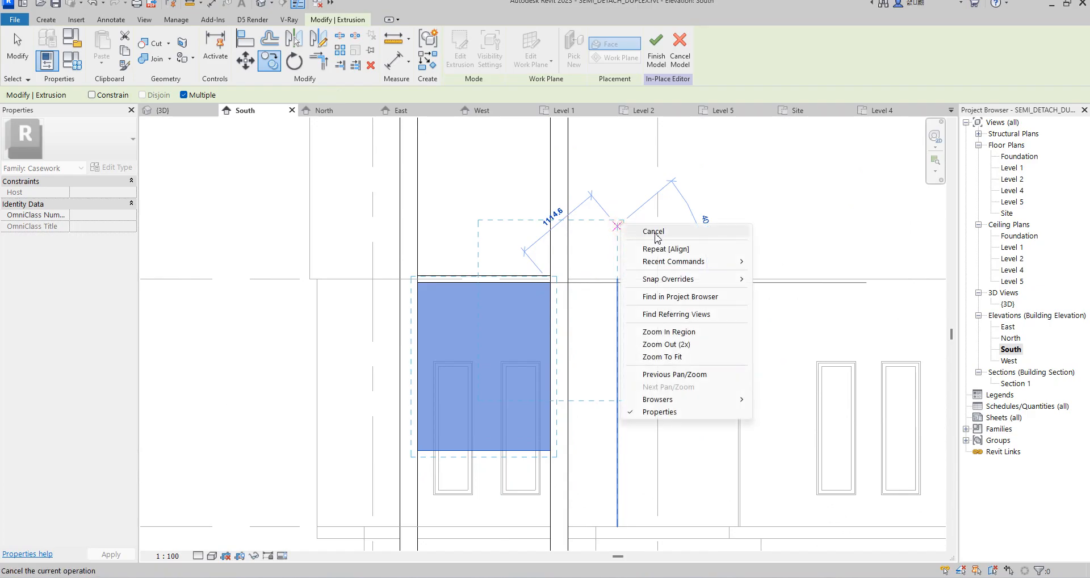
left_click(654, 233)
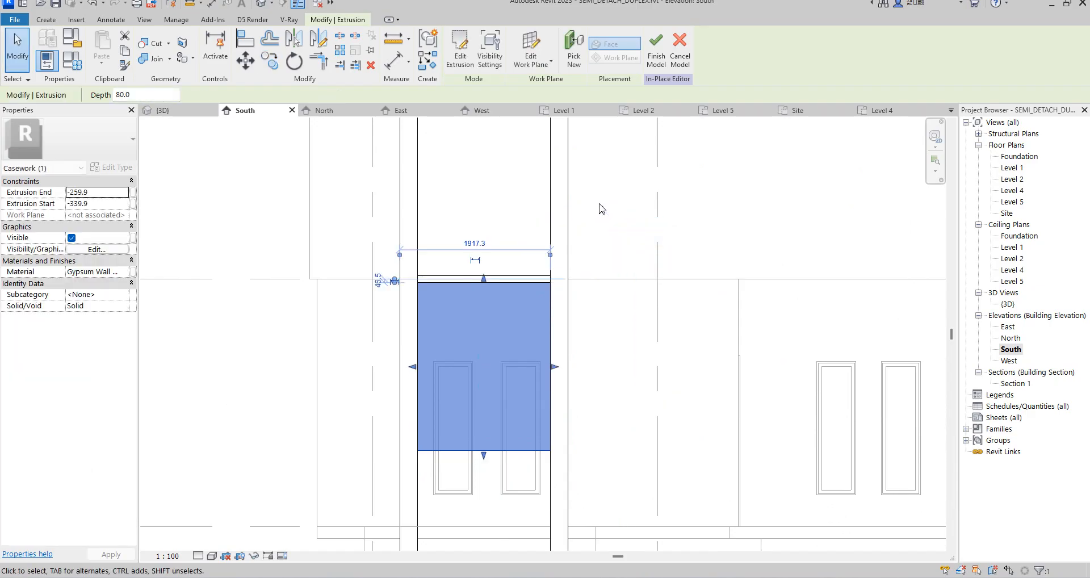
scroll(525, 206, "down", 3)
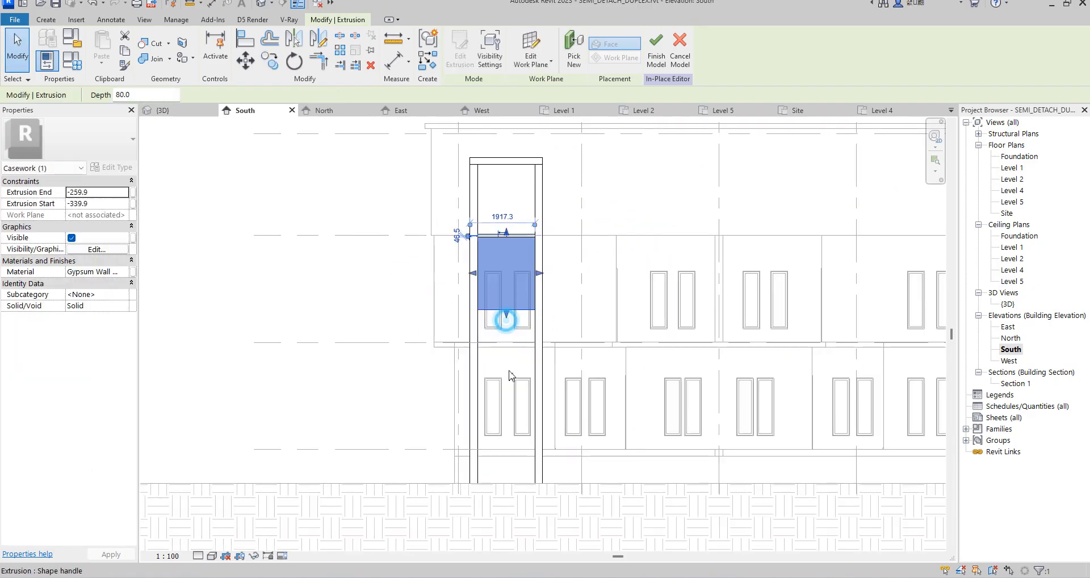
left_click_drag(513, 438, 508, 484)
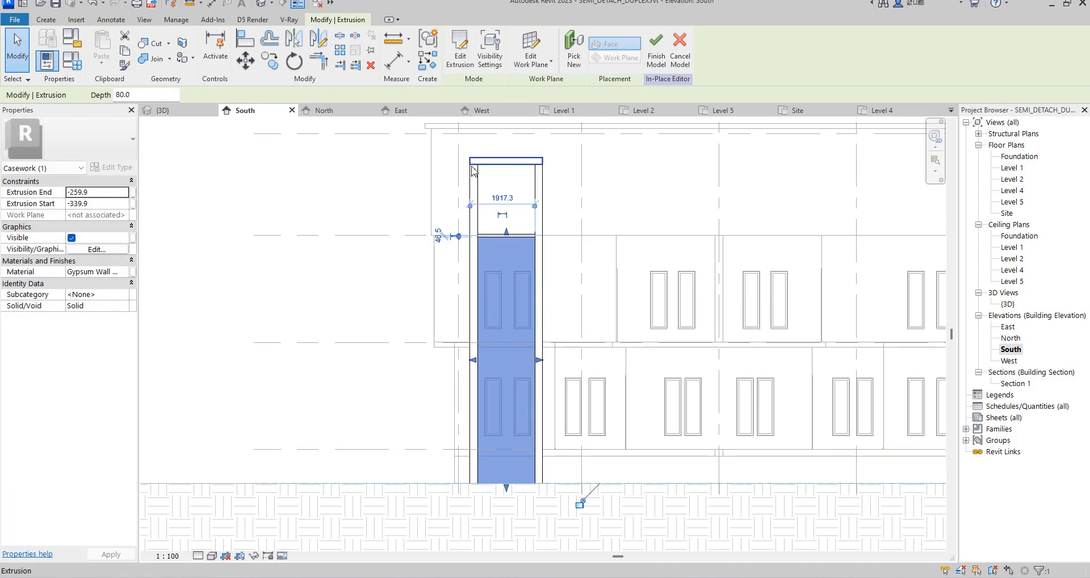
- Duplicate the Gypsum Wall Board(1) material with its assets for the lower panel
left_click(125, 272)
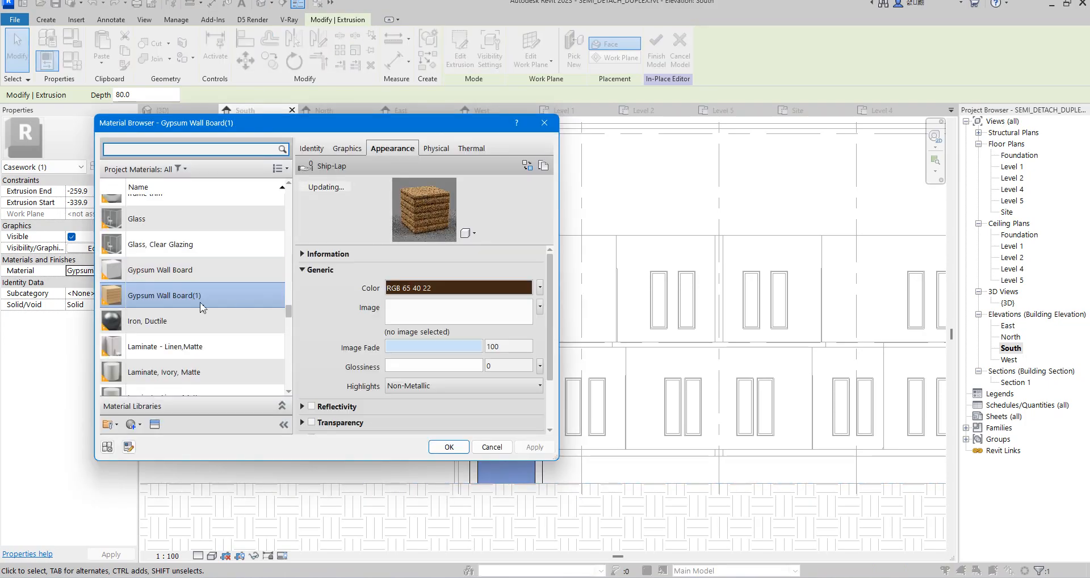
right_click(230, 294)
left_click(250, 316)
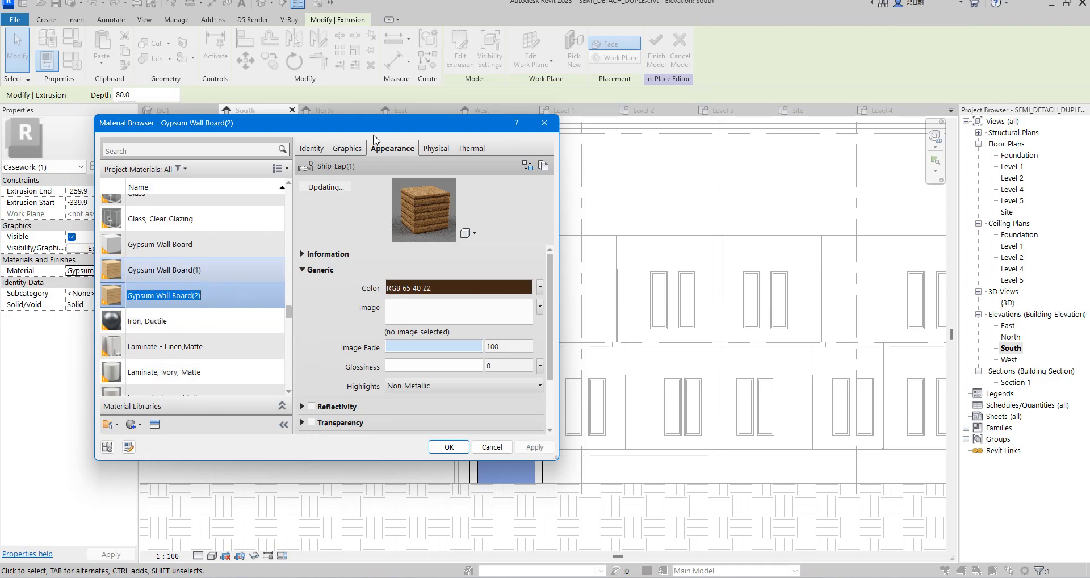
- Replace the duplicate's appearance asset with Clapboards - Smooth - 8" from the Siding category of the Appearance Library and assign the material to the lower panel
left_click(528, 165)
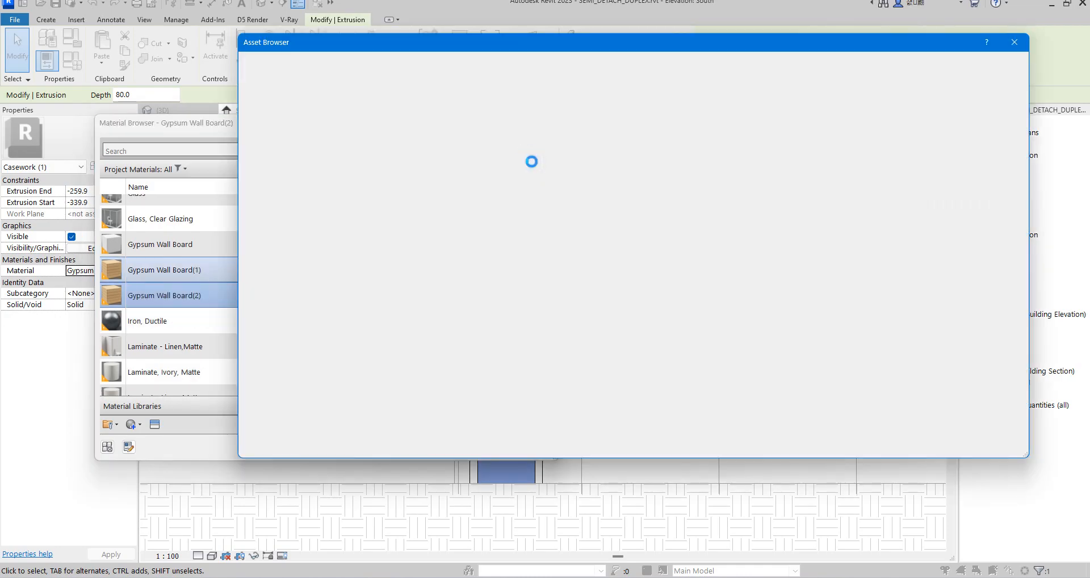
left_click(243, 131)
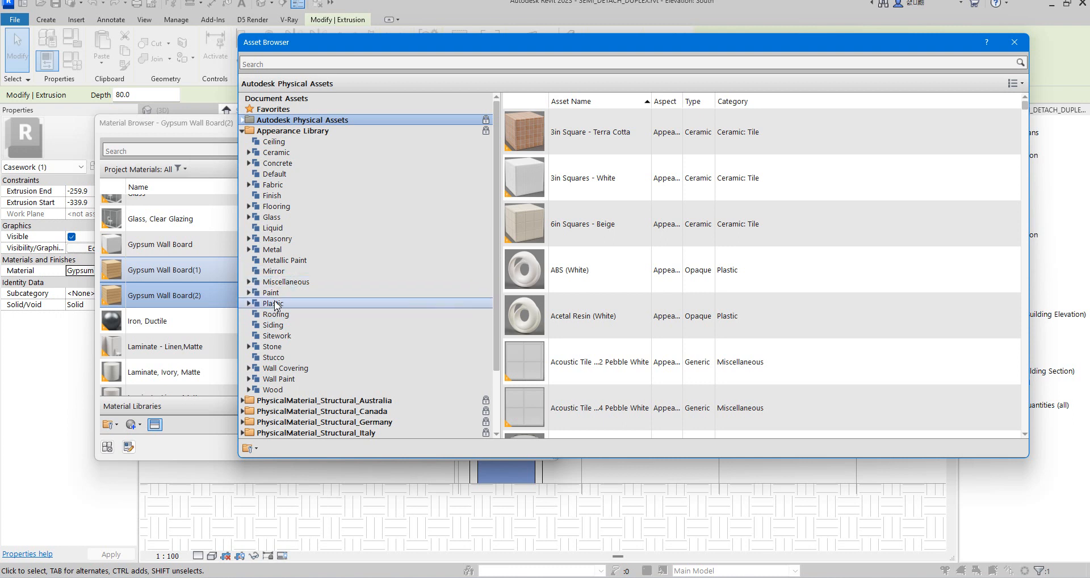
left_click(278, 337)
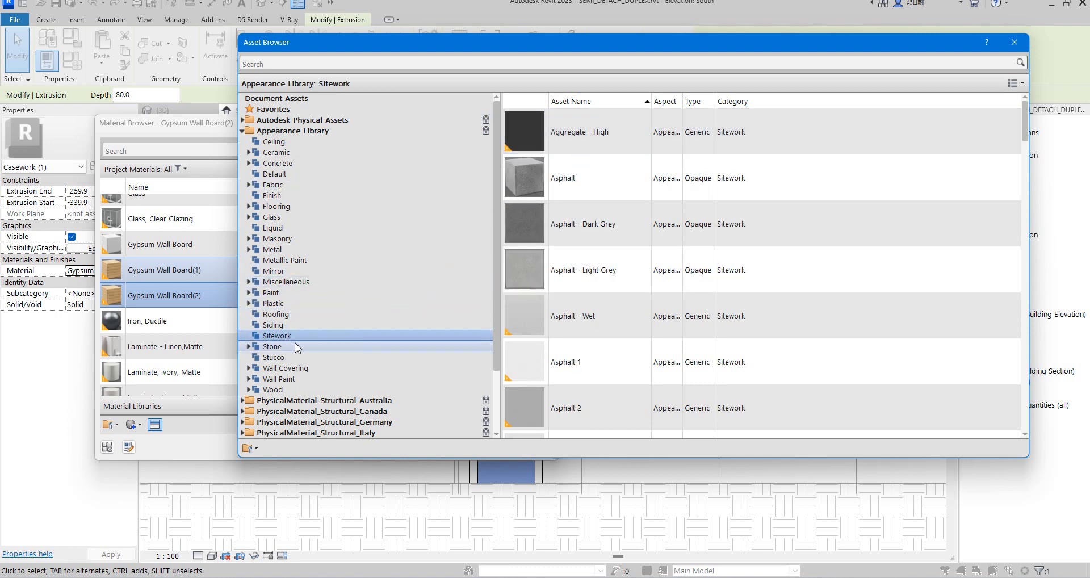
left_click(278, 326)
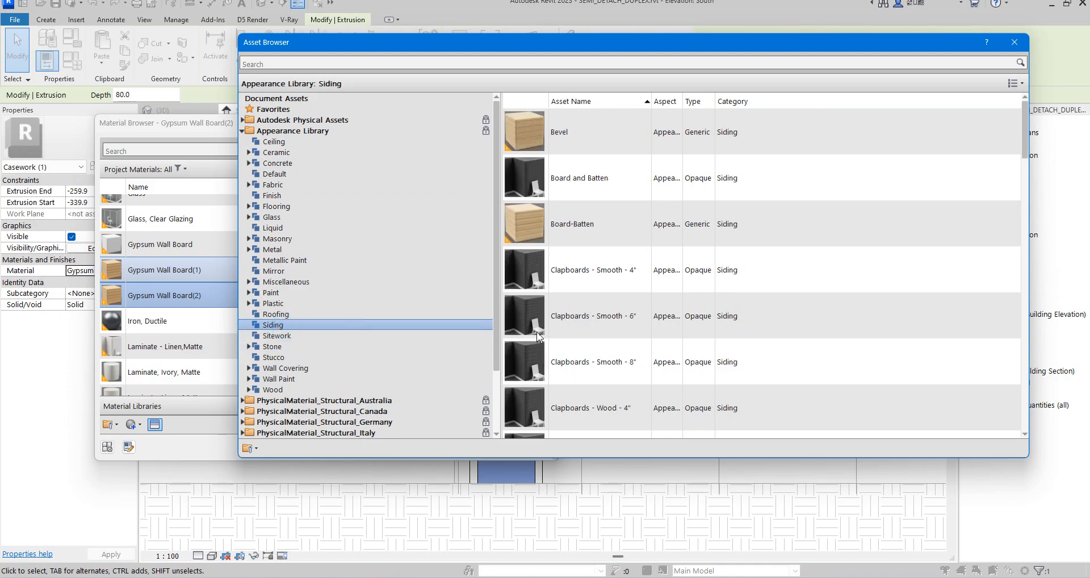
left_click(1013, 43)
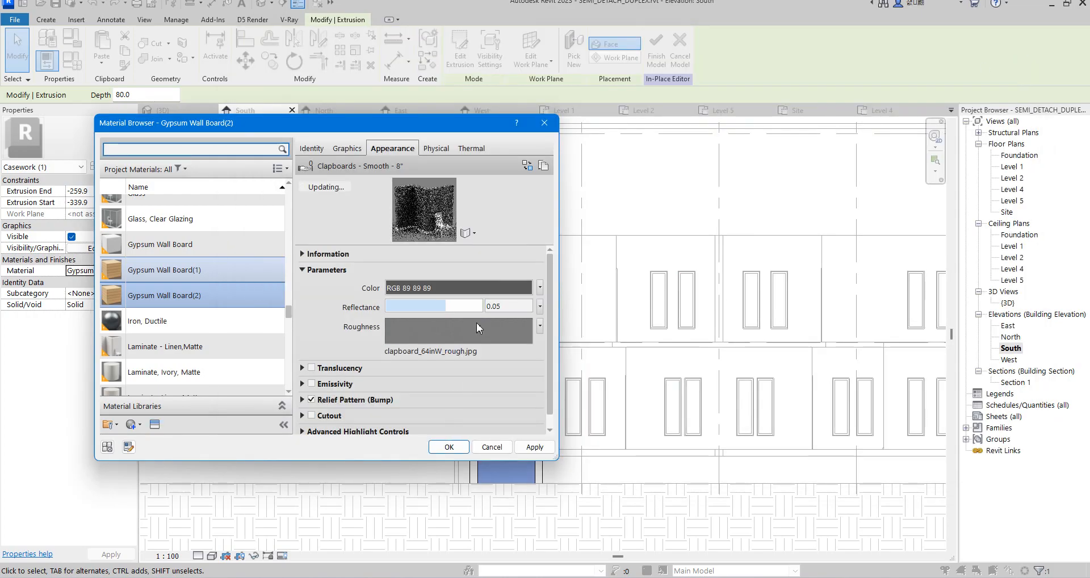
left_click(449, 447)
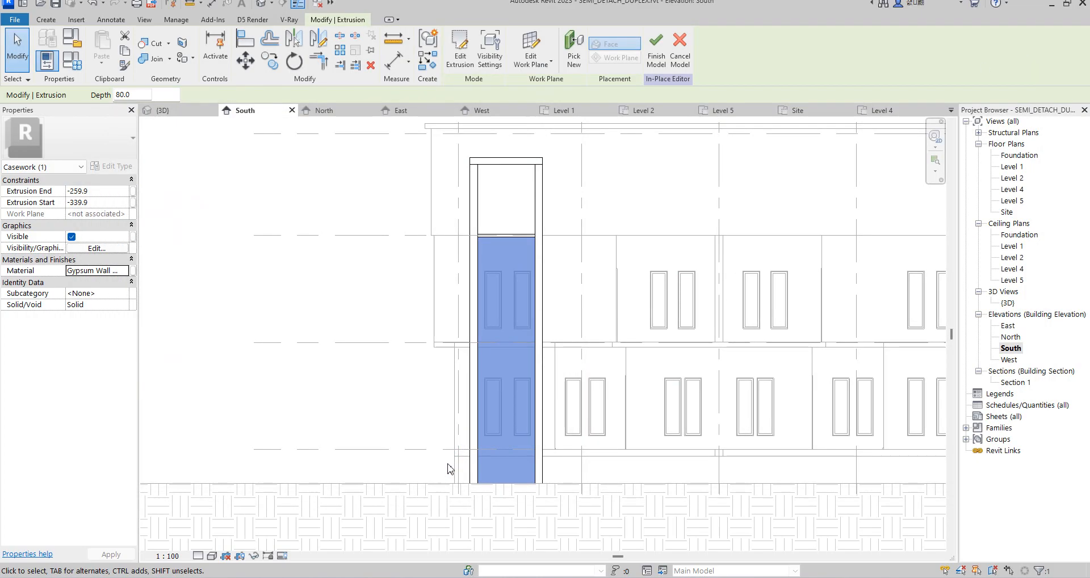
left_click(368, 353)
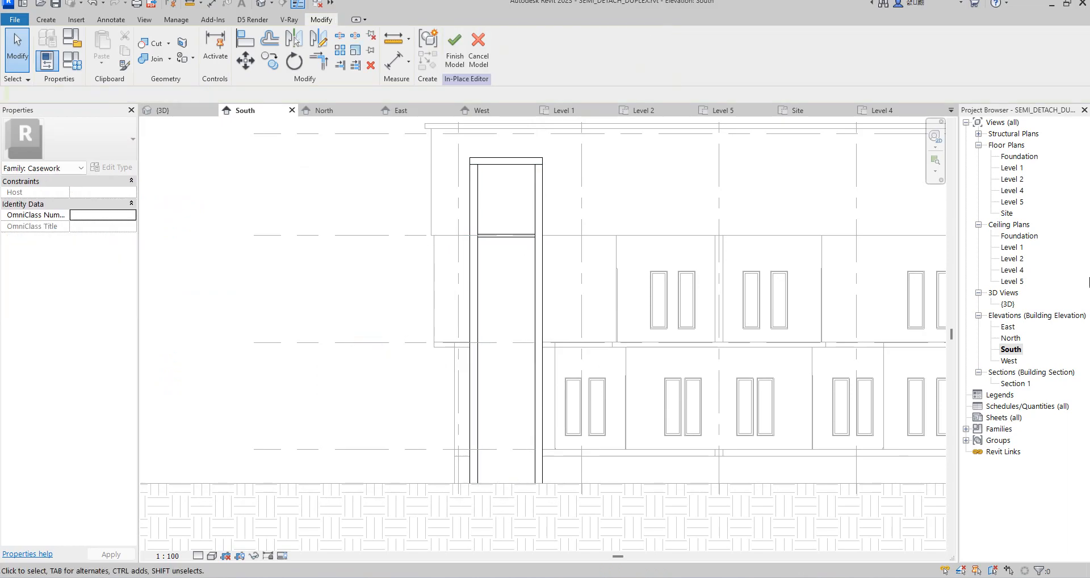
- Open the lower panel's extrusion profile for editing and start the Rectangle tool at the Level 2 windows
left_click(516, 482)
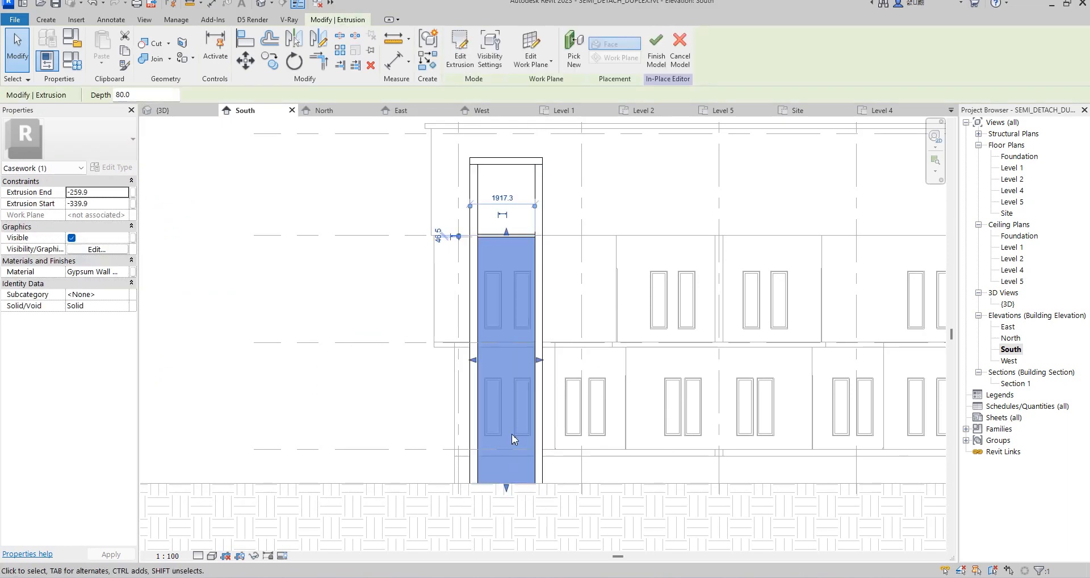
left_click(461, 50)
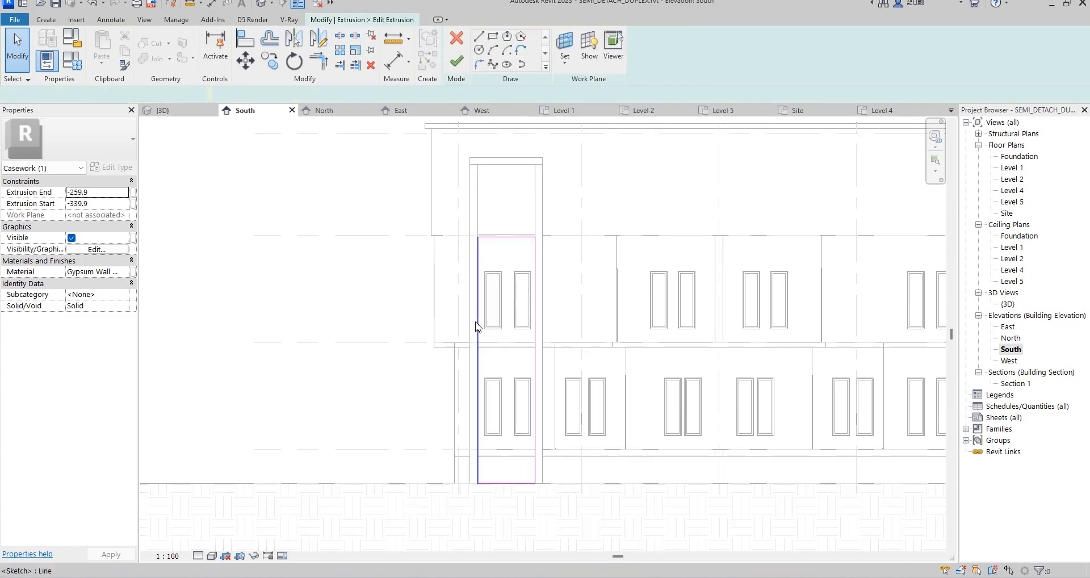
left_click(493, 35)
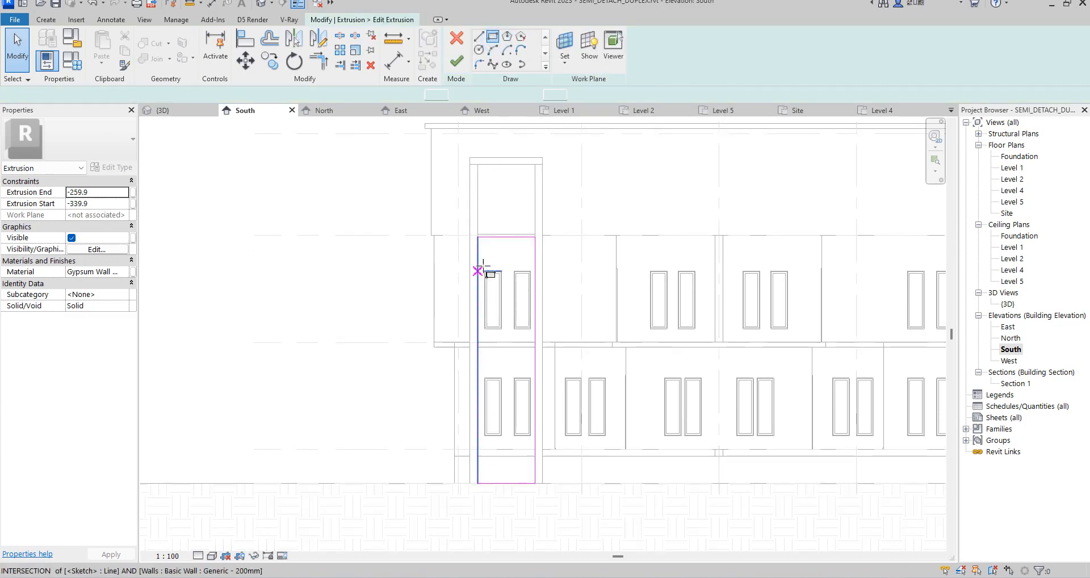
scroll(494, 272, "up", 5)
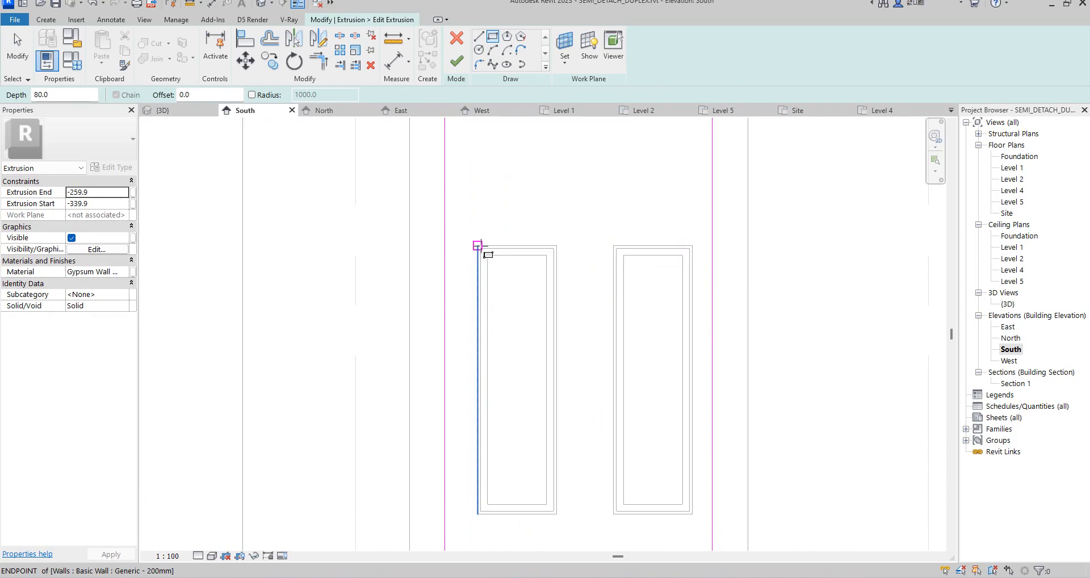
left_click(477, 245)
left_click(555, 511)
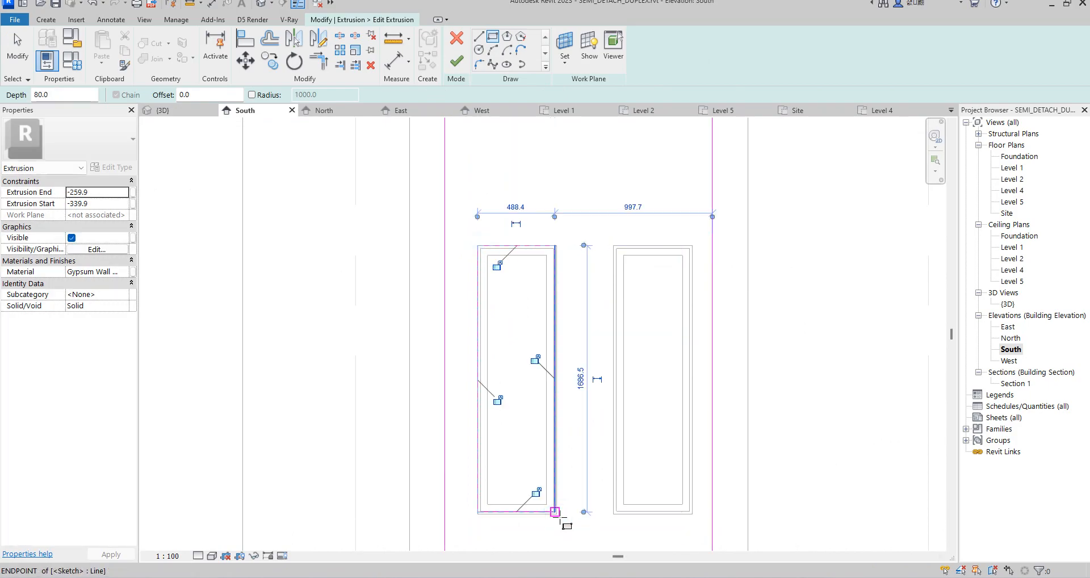
key("ctrl+z")
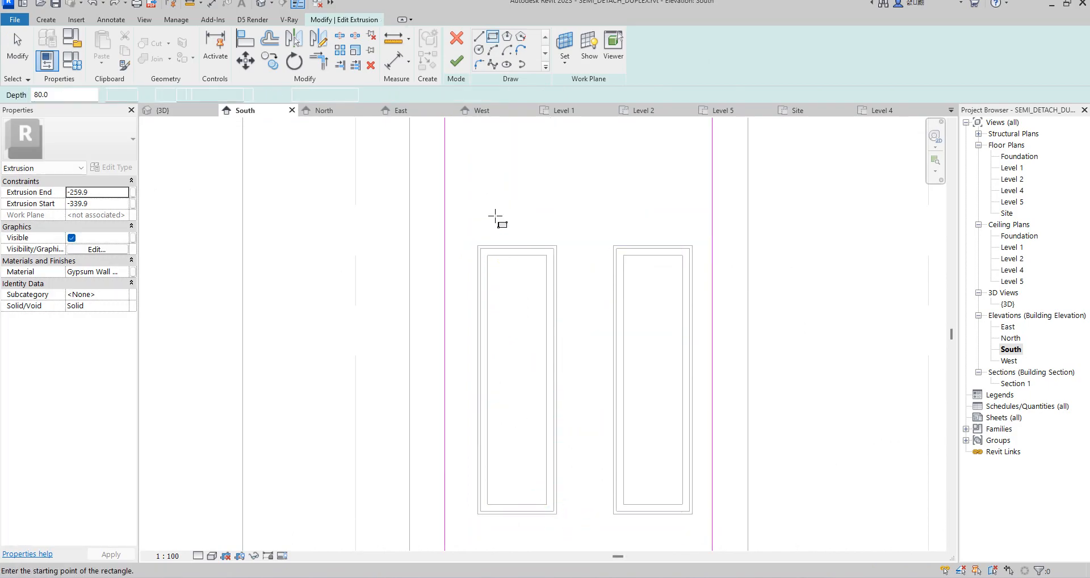
- Outline the two Level 2 windows with rectangles inside the panel profile, making the left one 500 by 1700 mm
left_click(478, 245)
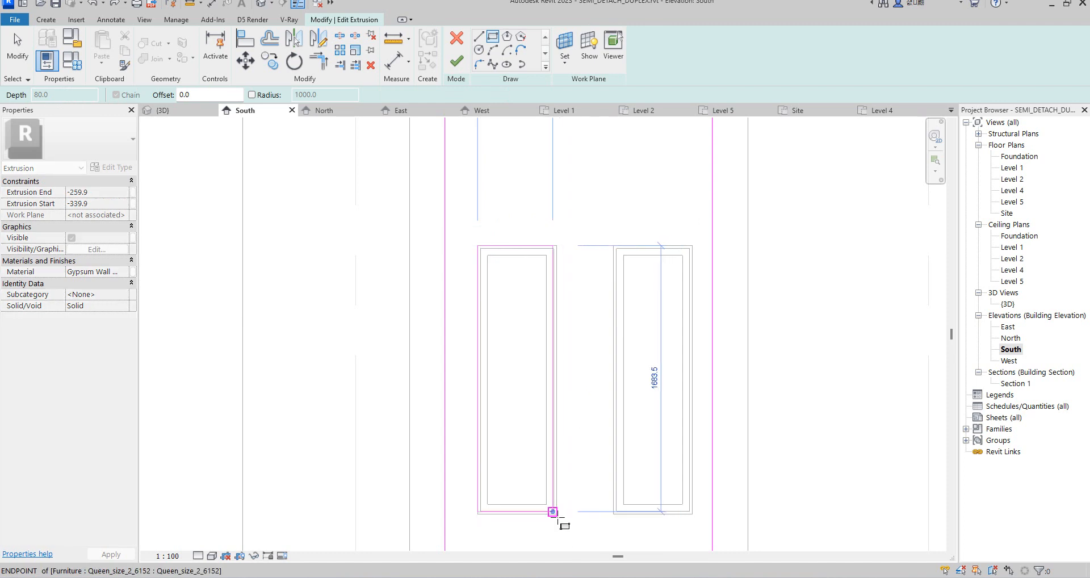
left_click(554, 512)
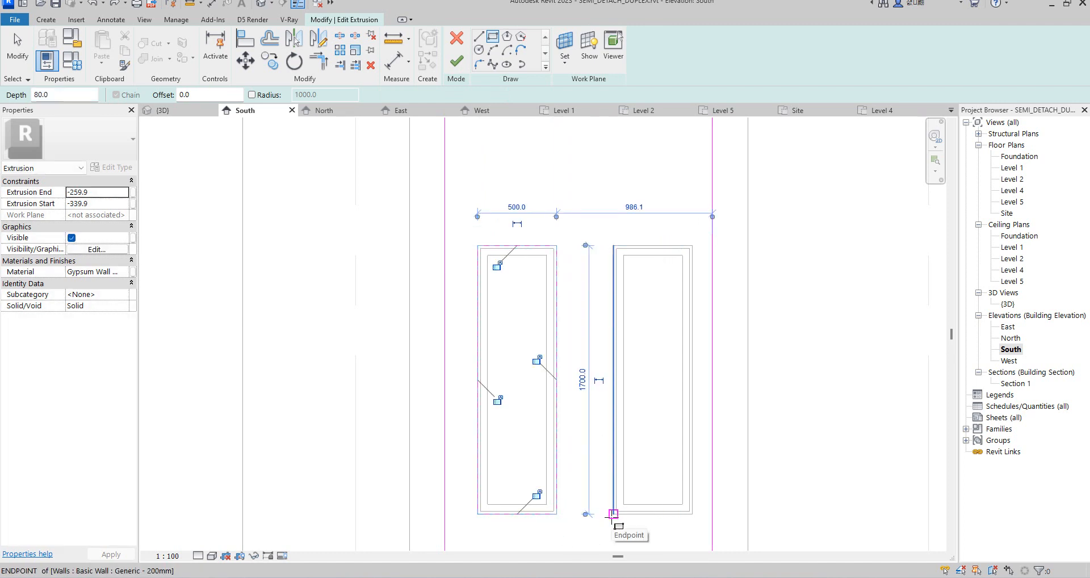
scroll(616, 514, "up", 3)
left_click(603, 510)
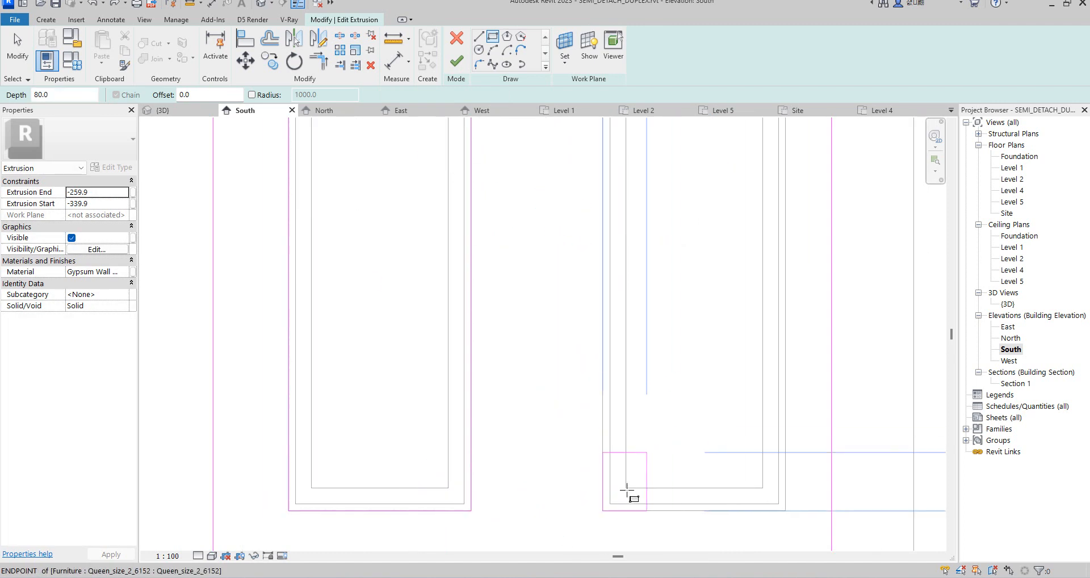
scroll(720, 214, "down", 4)
scroll(682, 281, "up", 2)
left_click(681, 270)
- Outline the two Level 1 windows with 500 by 1700 mm rectangles and finish editing the panel's extrusion
scroll(651, 223, "down", 5)
middle_click_drag(621, 462, 649, 231)
scroll(637, 241, "up", 4)
left_click(631, 212)
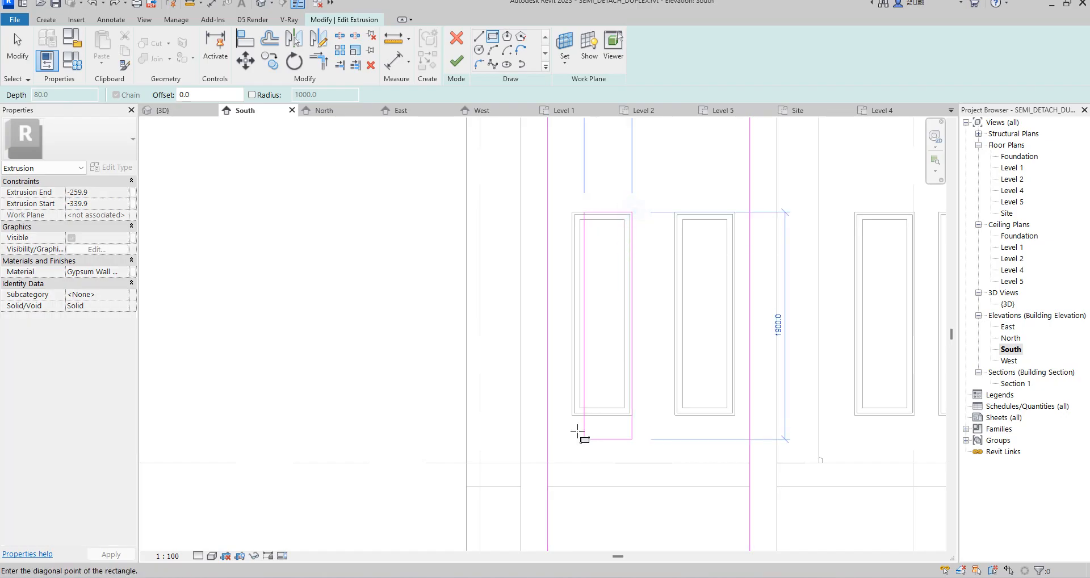
left_click(570, 415)
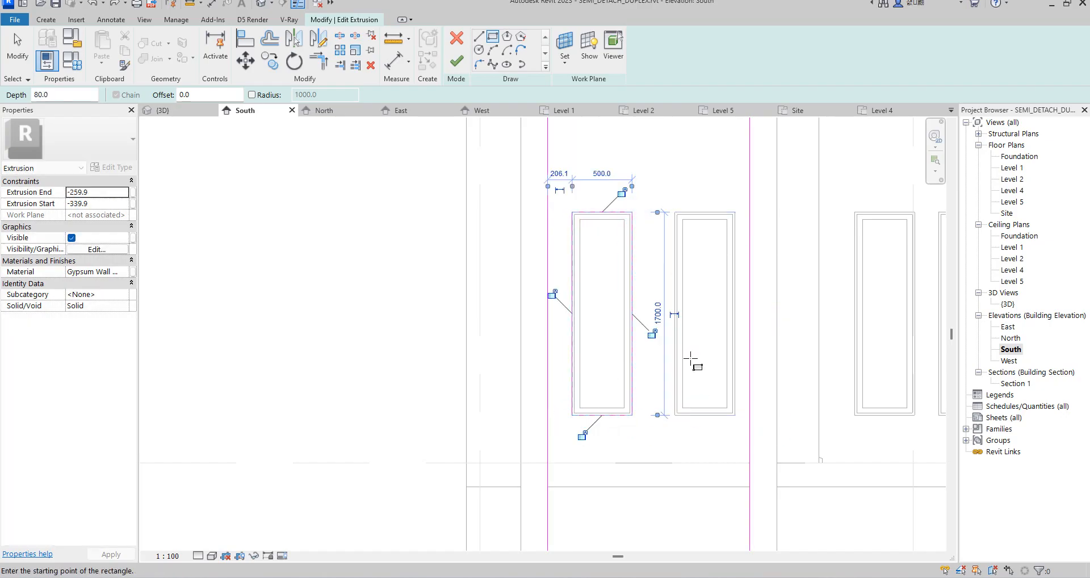
left_click(675, 416)
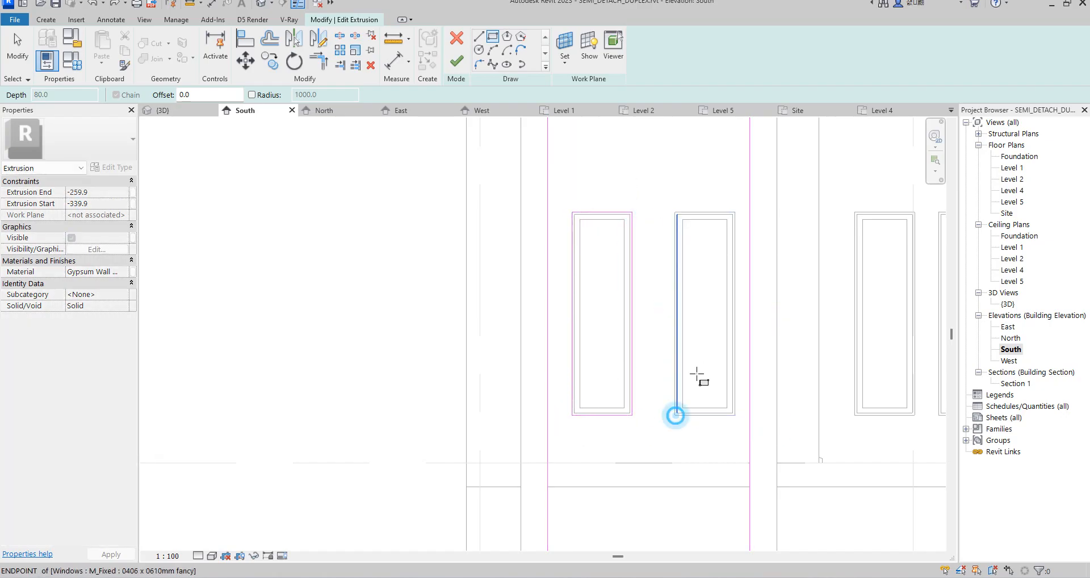
left_click(735, 212)
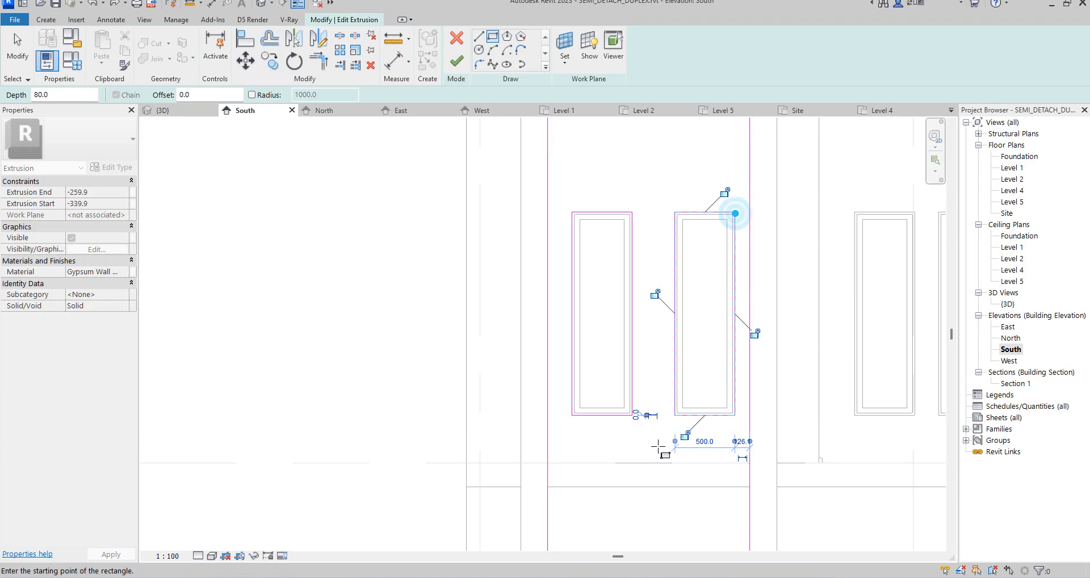
left_click(457, 61)
left_click(355, 314)
- Open the {3D} view to examine the lower panel with its window openings
scroll(401, 369, "down", 3)
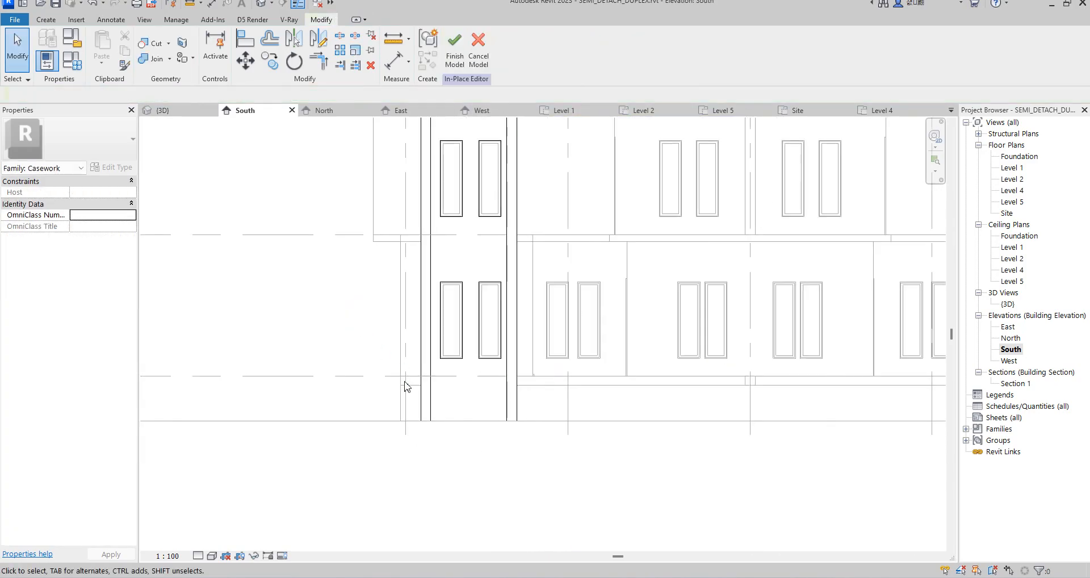
scroll(401, 369, "down", 3)
left_click(1008, 304)
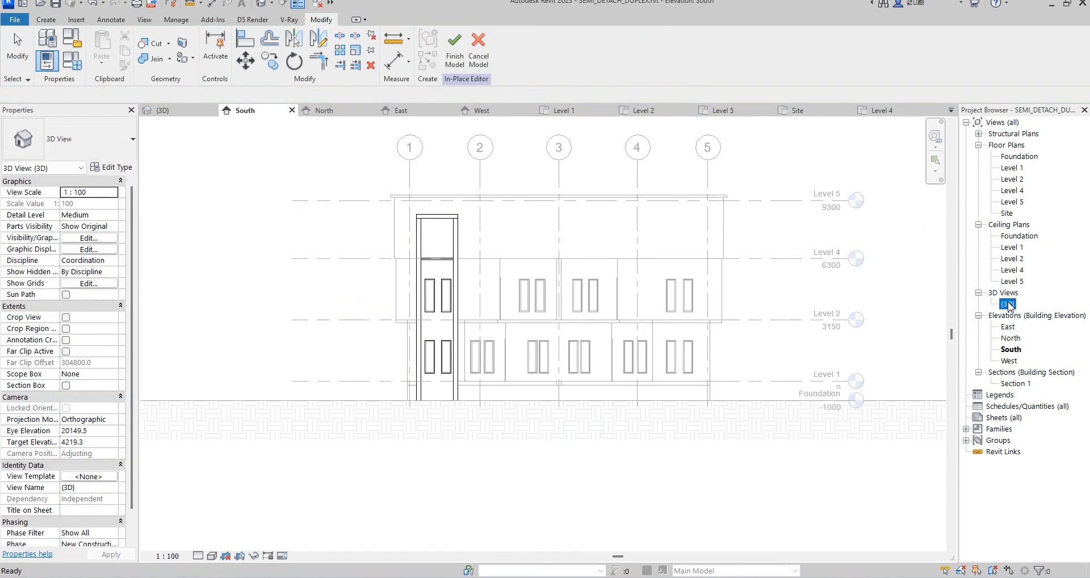
left_click(902, 309)
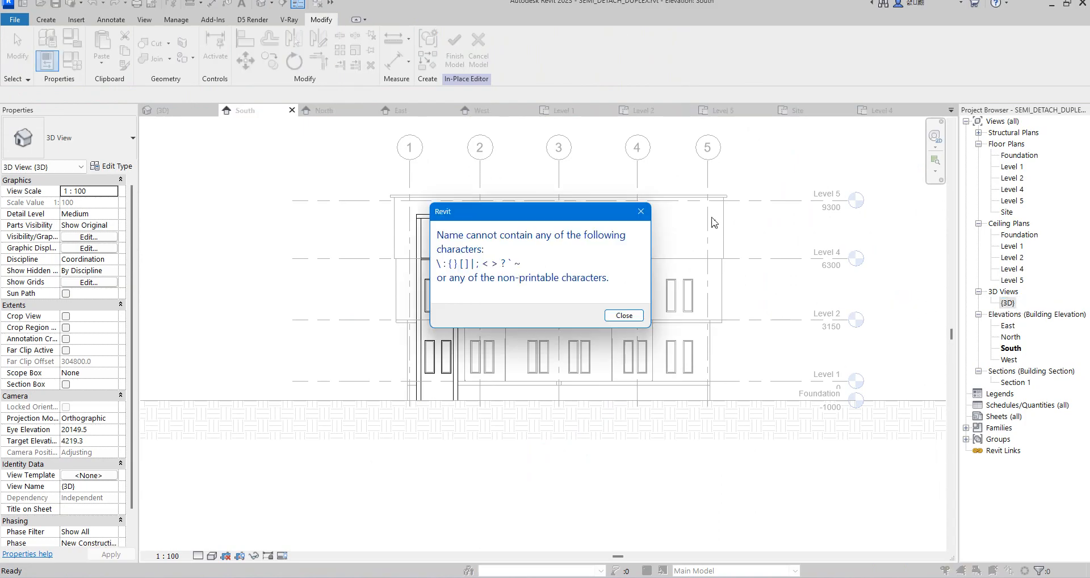
key("Return")
double_click(1011, 304)
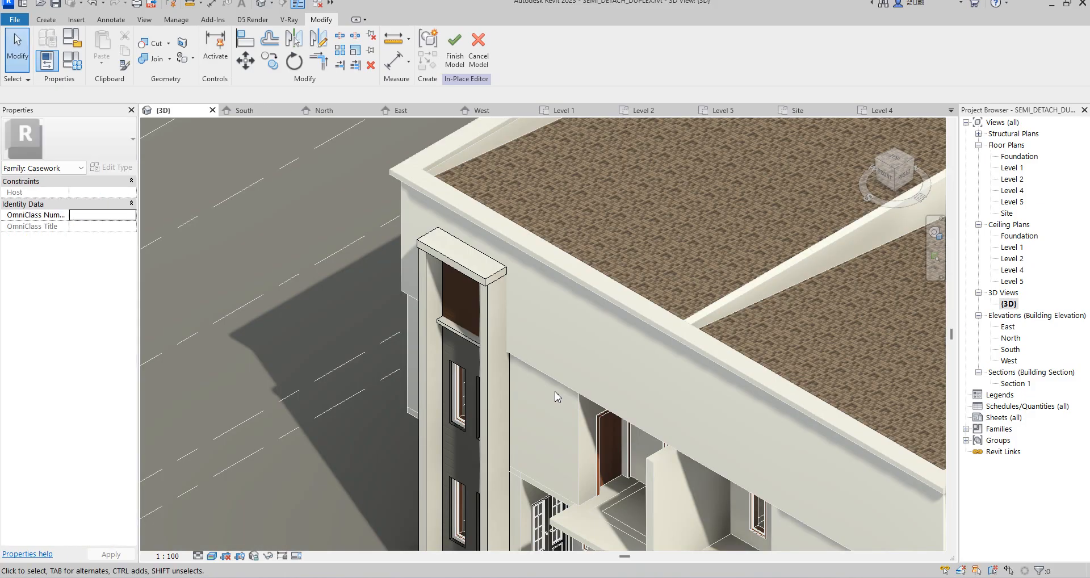
- Select the lower clapboard panel between the frame's posts and show it in the Level 1 floor plan
scroll(481, 477, "down", 2)
scroll(470, 492, "up", 4)
scroll(471, 492, "up", 3)
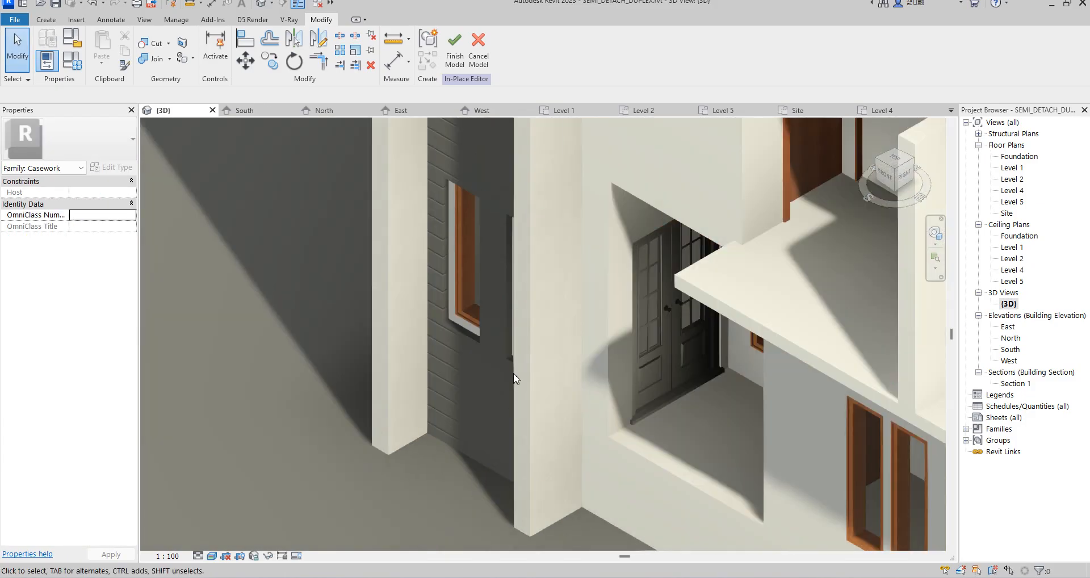
scroll(459, 345, "down", 1)
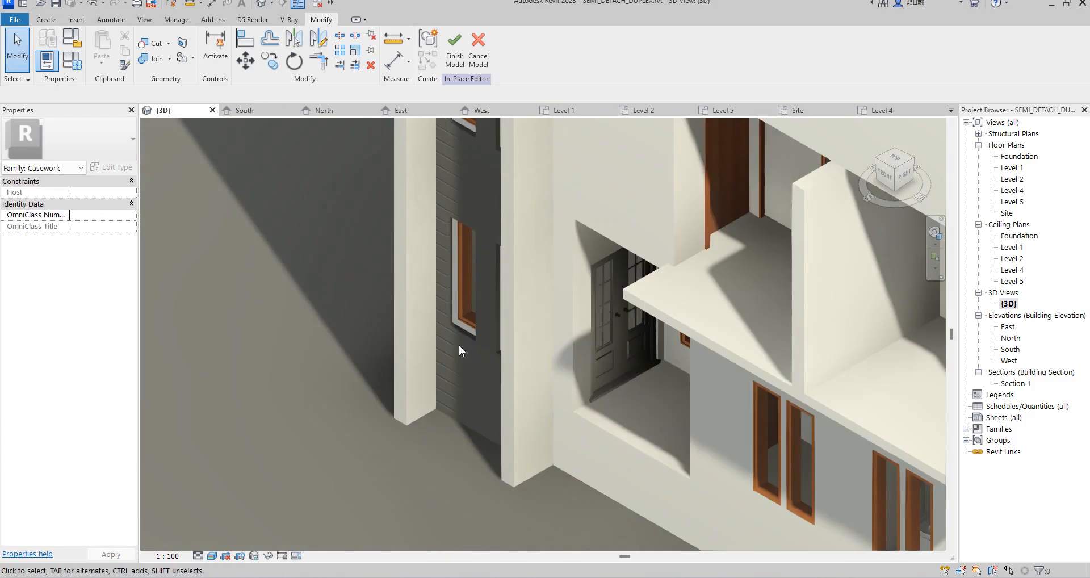
left_click(479, 292)
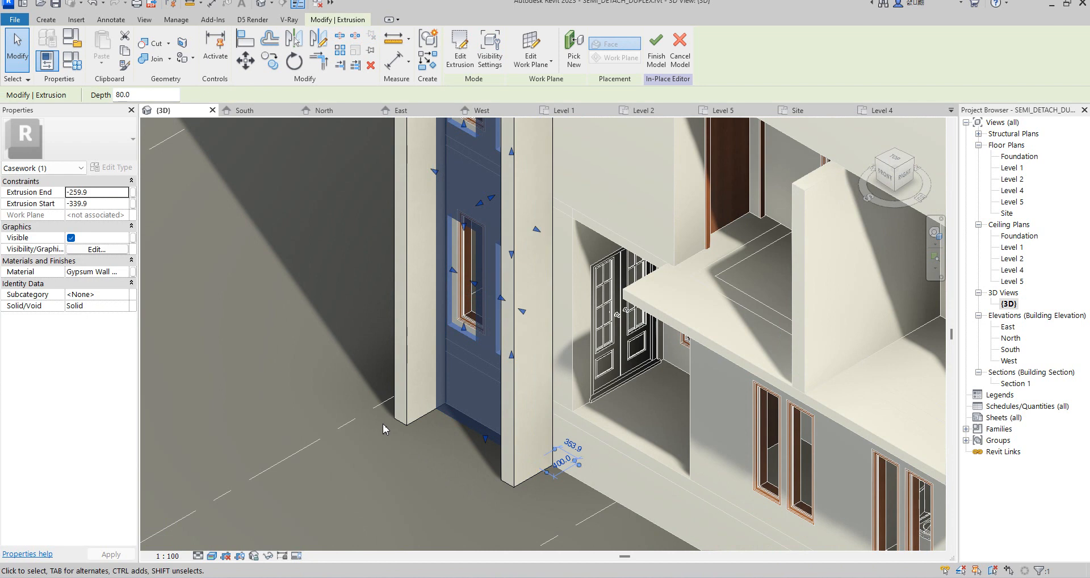
double_click(1012, 167)
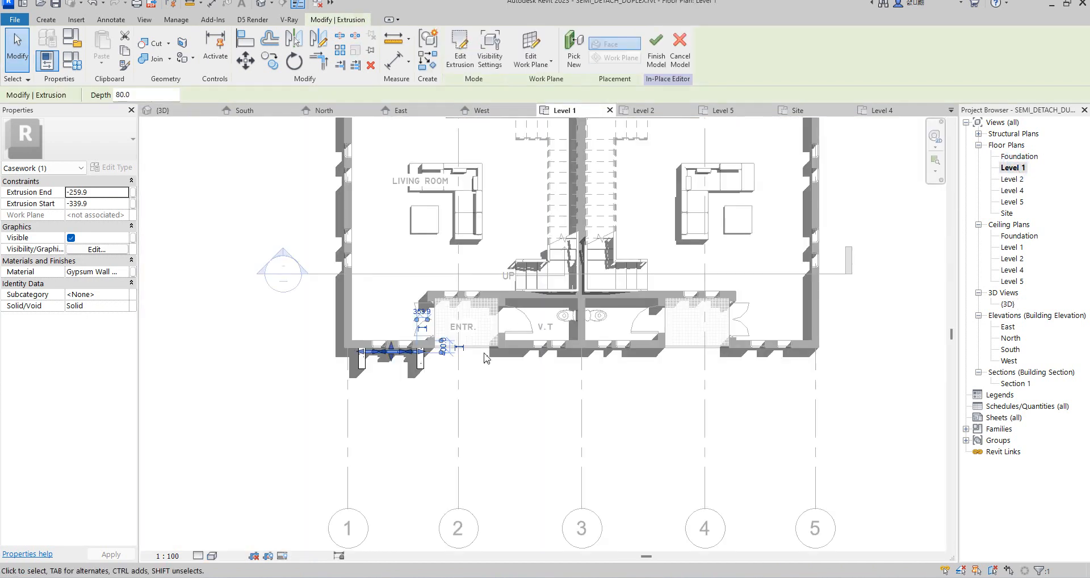
scroll(394, 355, "up", 4)
scroll(400, 318, "up", 3)
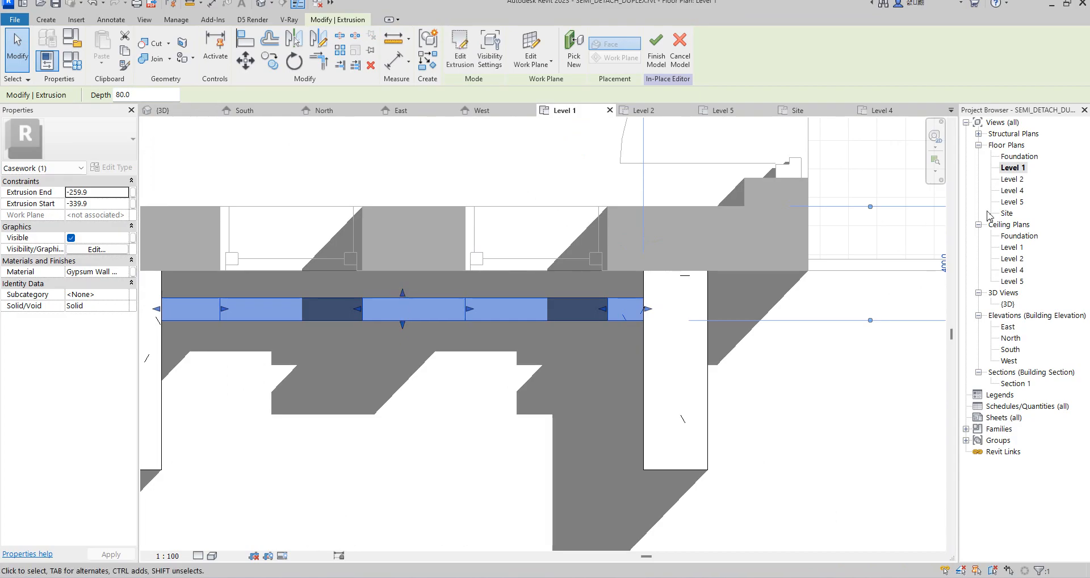
- In the Level 2 floor plan, shift both faces of the lower panel back against the wall, making it 35 mm thick
double_click(1013, 179)
scroll(452, 391, "up", 4)
scroll(451, 391, "up", 6)
left_click_drag(438, 335, 437, 314)
left_click_drag(436, 369, 441, 326)
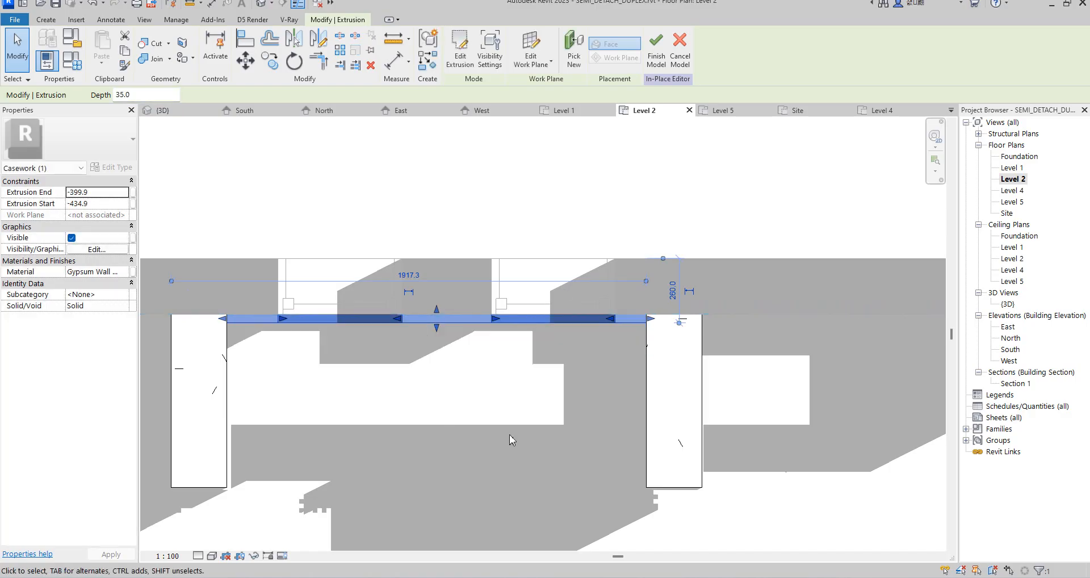
- Open the {3D} view to examine the thinned panel inside the frame
double_click(1008, 304)
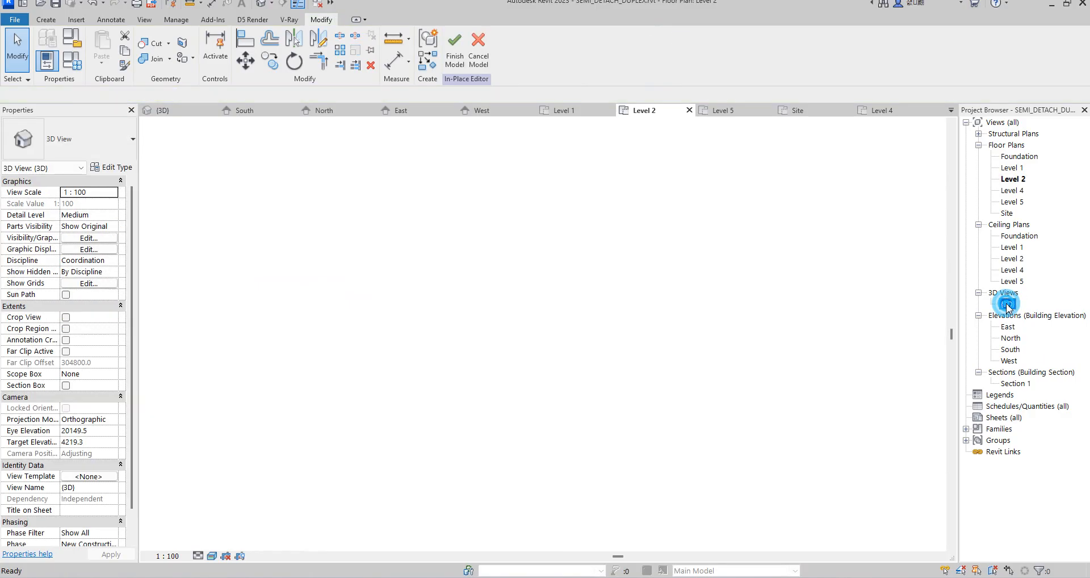
key("Escape")
scroll(472, 382, "down", 5)
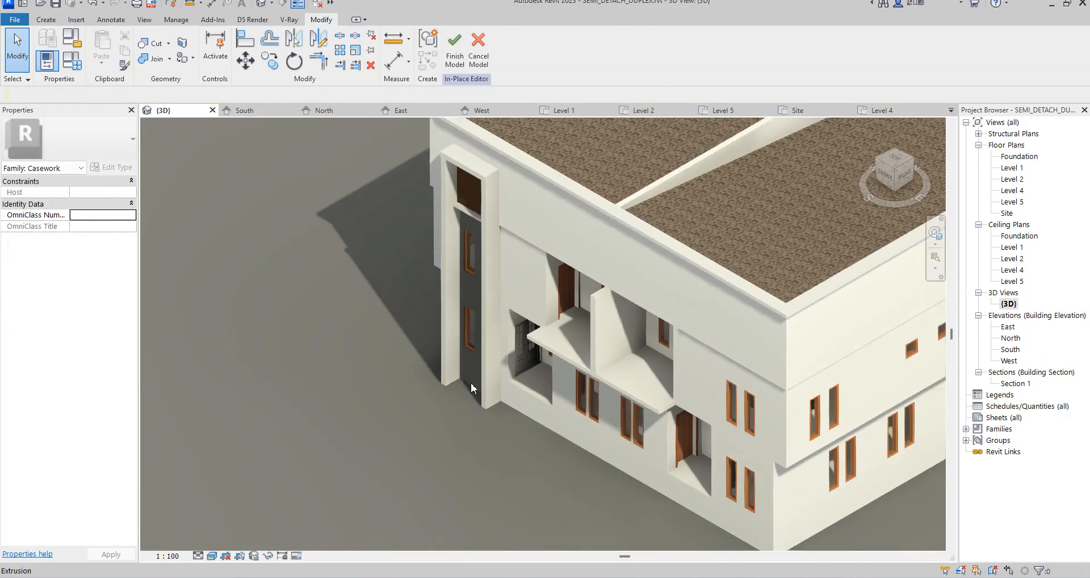
scroll(468, 406, "up", 5)
scroll(454, 318, "down", 5)
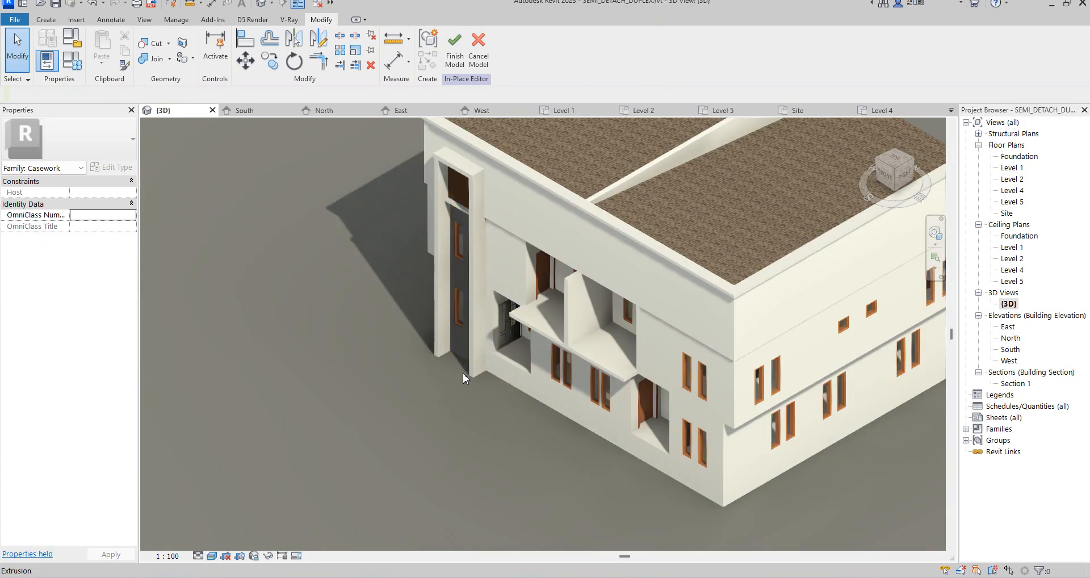
- Join the geometry of the frame's vertical posts with its top slab
scroll(482, 251, "up", 6)
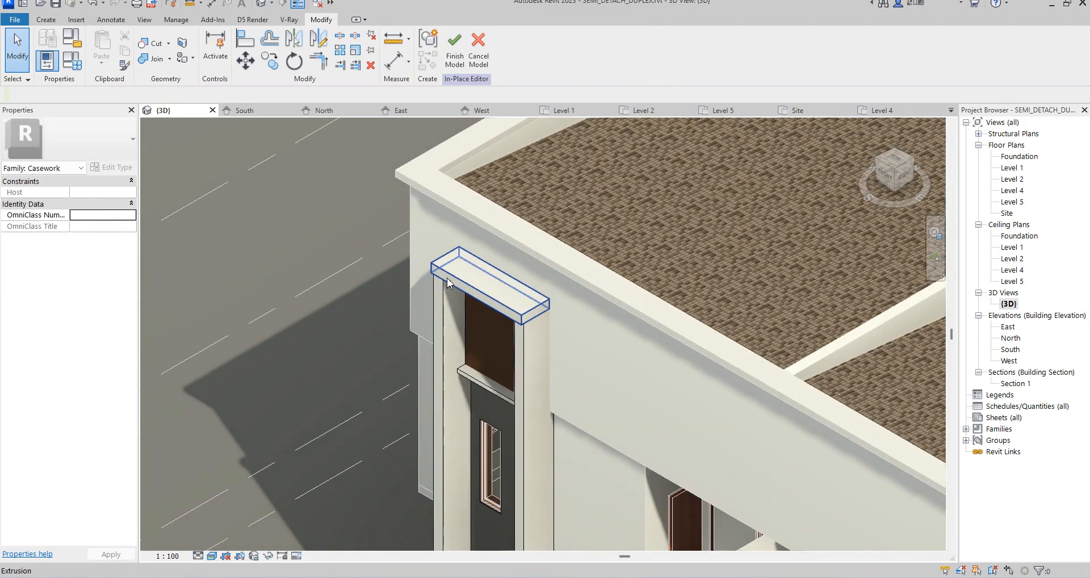
left_click(431, 264)
scroll(525, 318, "up", 3)
left_click(615, 356)
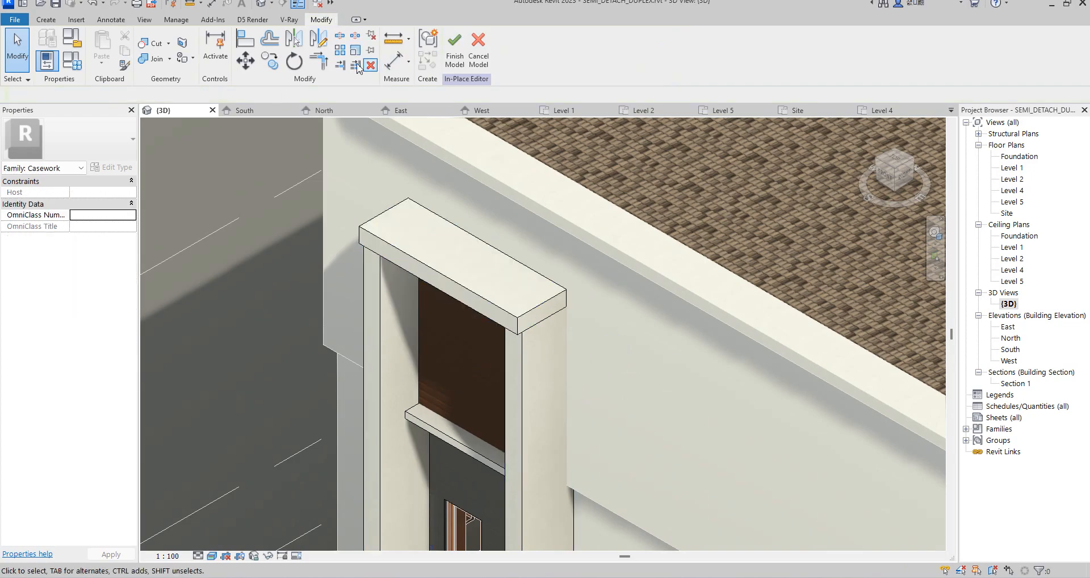
left_click(154, 59)
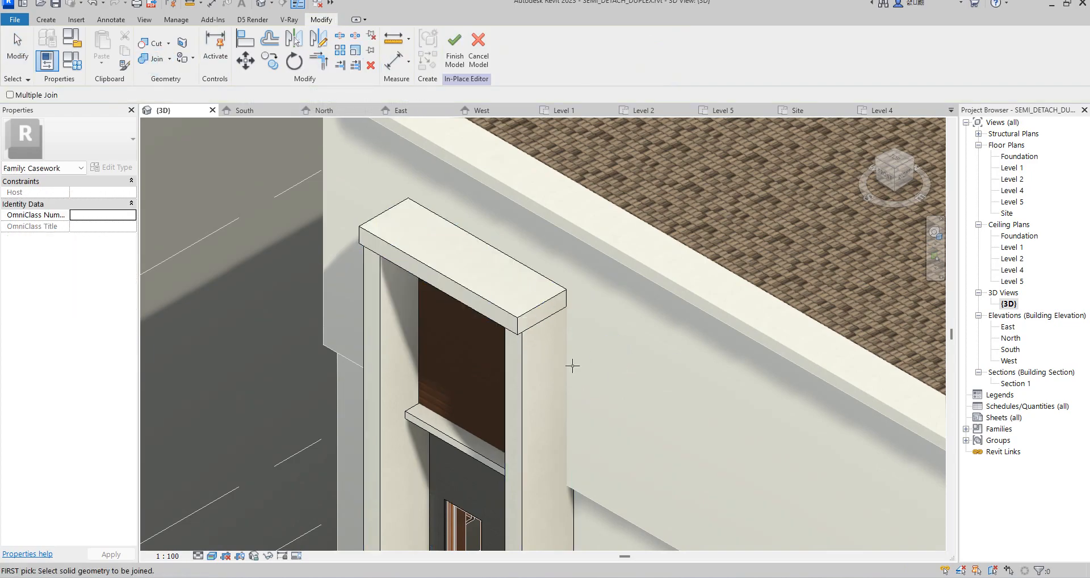
left_click(530, 379)
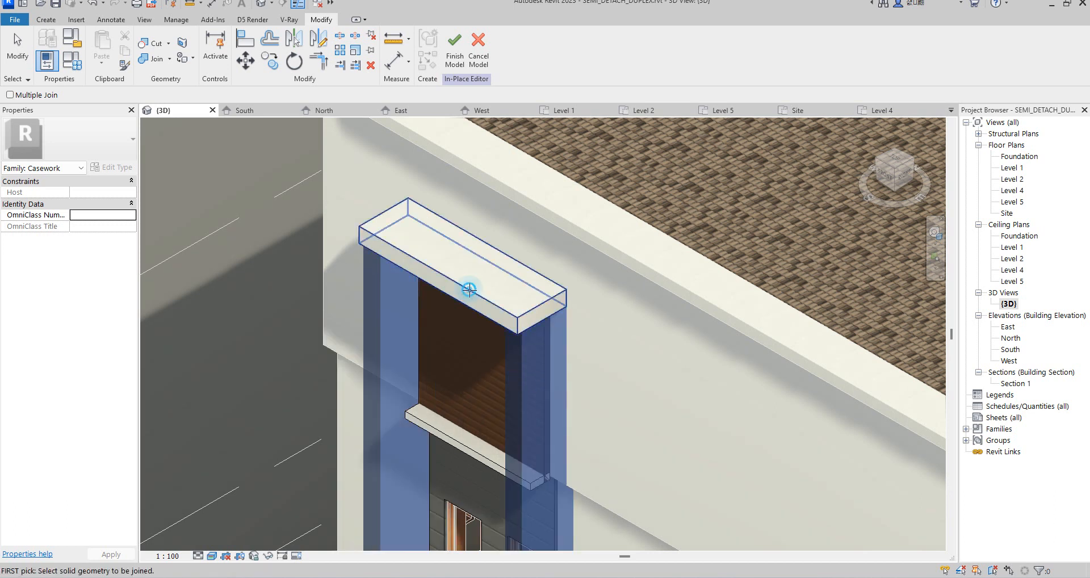
left_click(472, 288)
scroll(640, 363, "down", 3)
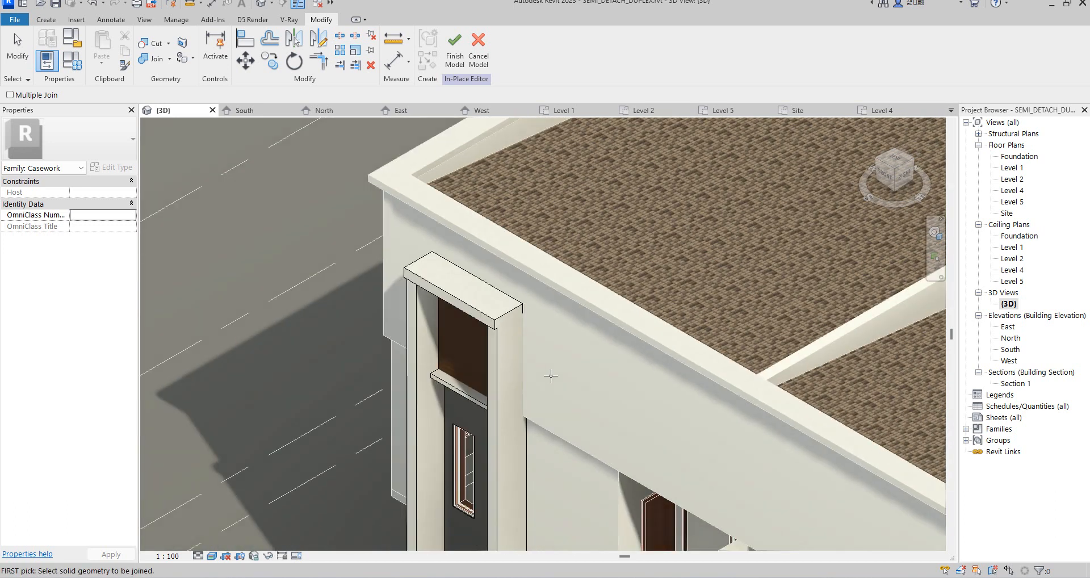
scroll(508, 352, "up", 3)
scroll(499, 342, "up", 3)
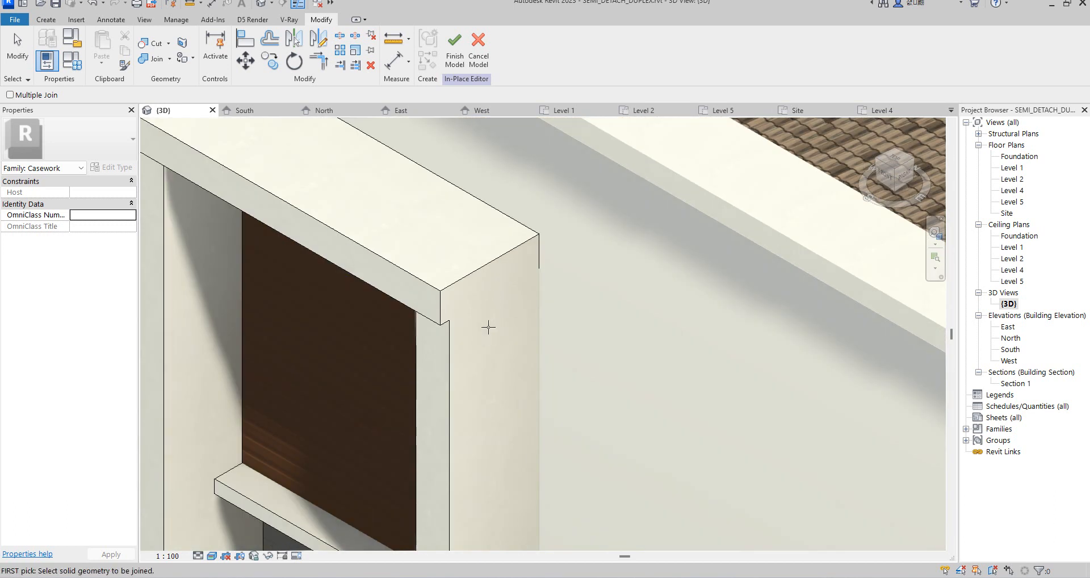
scroll(534, 347, "up", 2)
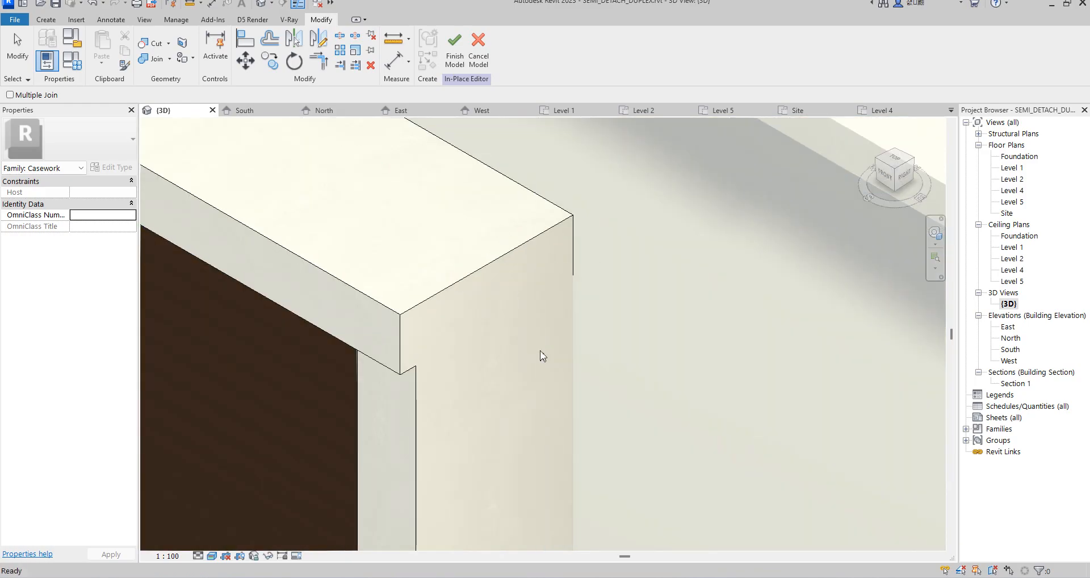
key("Escape")
- Examine the joined frame in relation to the duplex's front facade
scroll(540, 356, "down", 8)
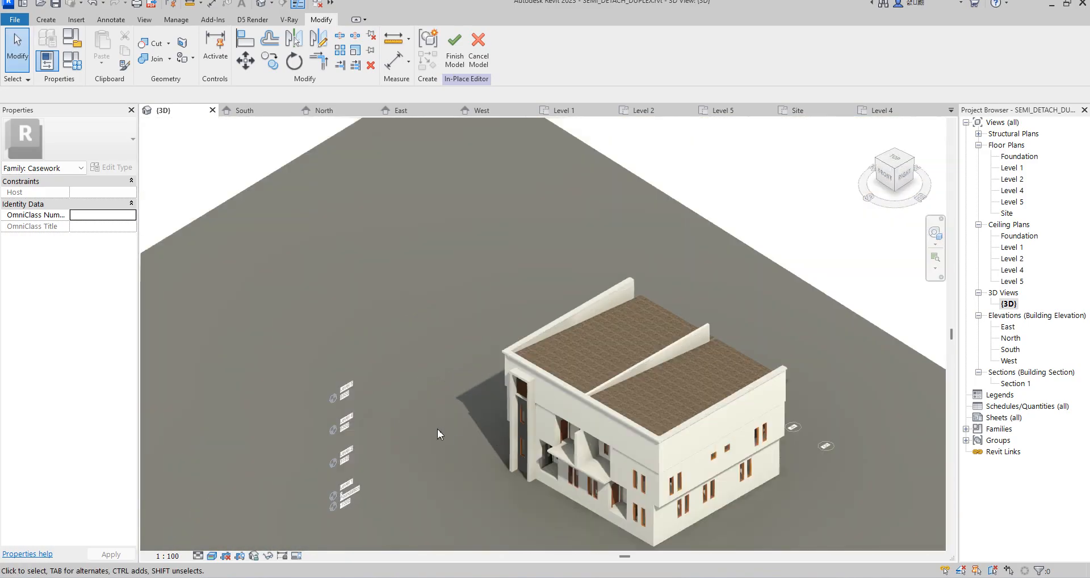
scroll(499, 403, "up", 7)
scroll(494, 352, "down", 7)
scroll(502, 408, "up", 4)
scroll(503, 427, "down", 3)
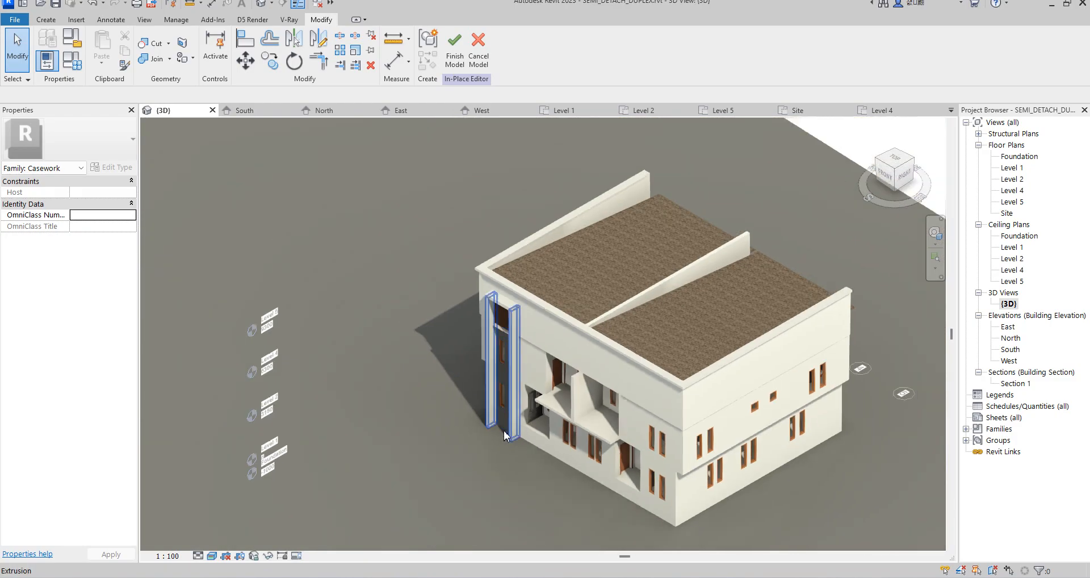
scroll(503, 427, "up", 3)
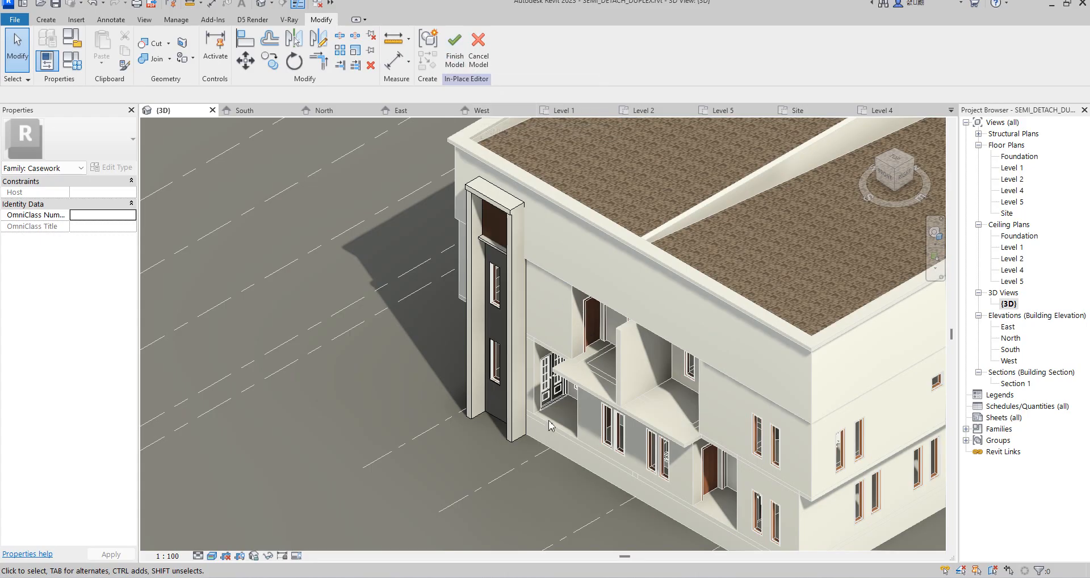
- Start a new extrusion in the West elevation, using a picked face of the frame as its work plane
left_click(509, 292)
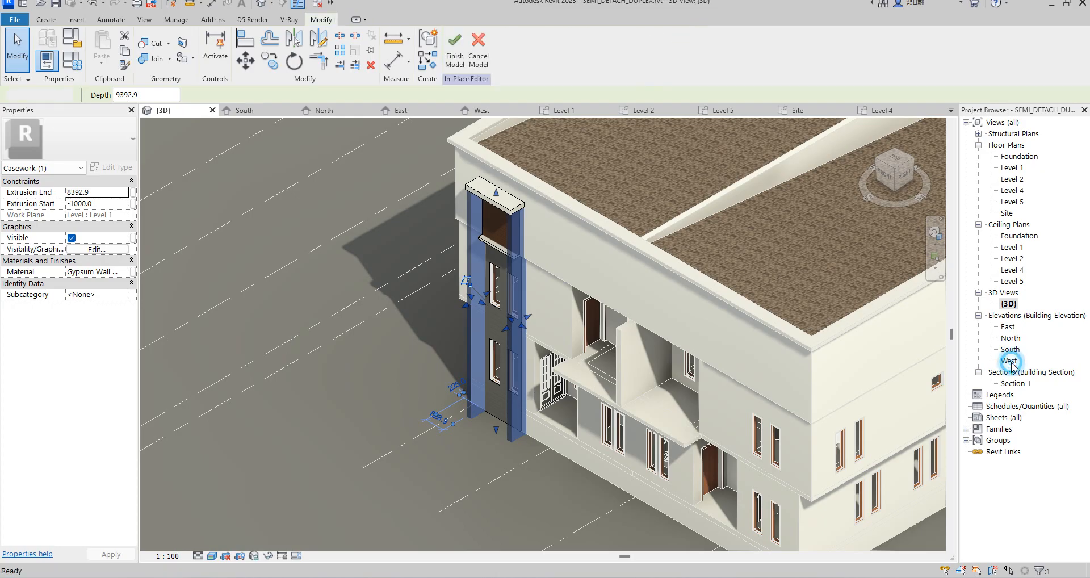
double_click(1009, 361)
left_click(625, 423)
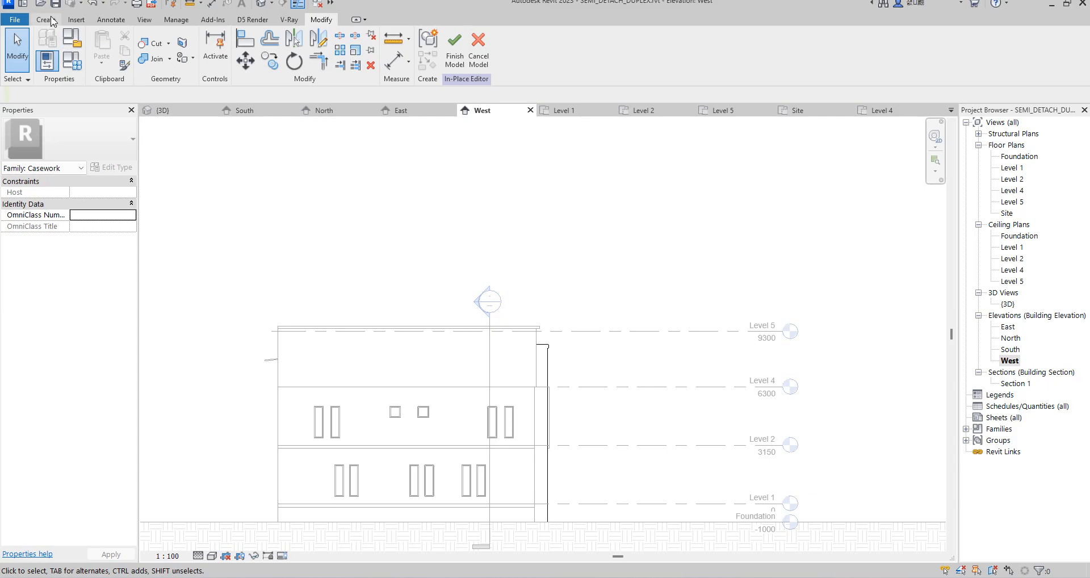
left_click(51, 19)
left_click(102, 48)
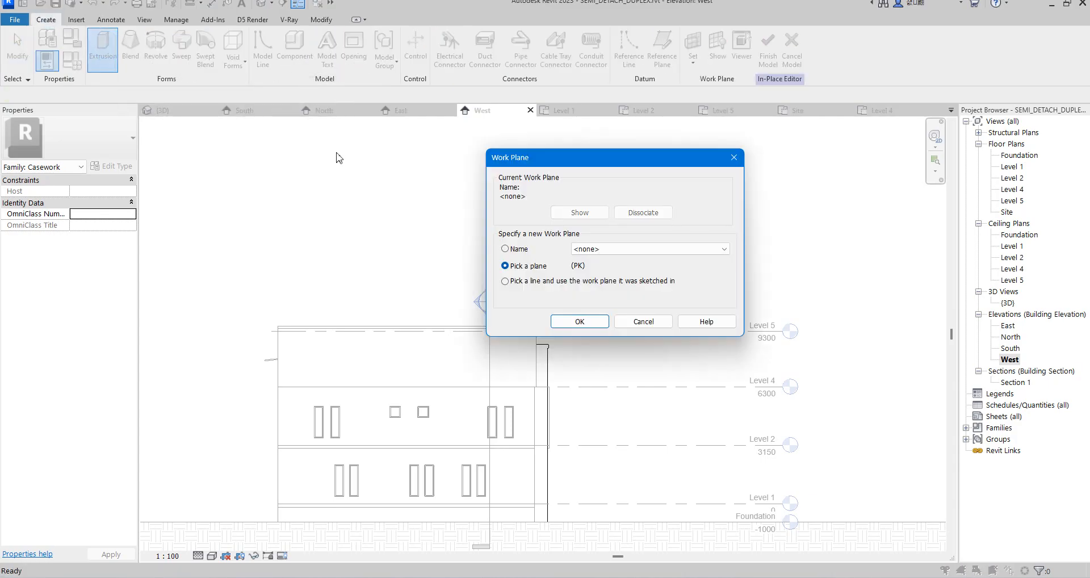
left_click(580, 322)
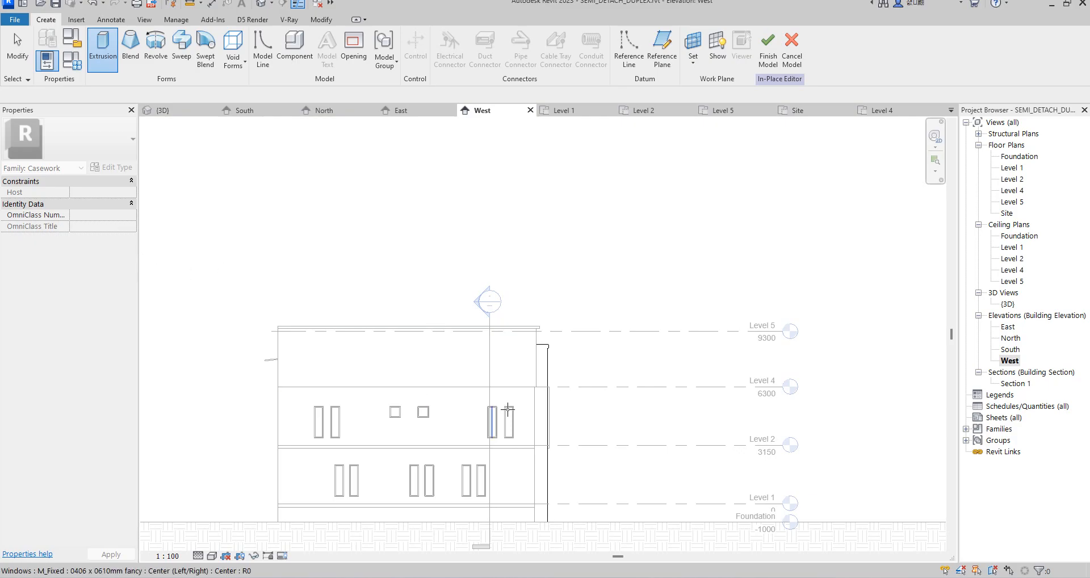
scroll(542, 420, "up", 3)
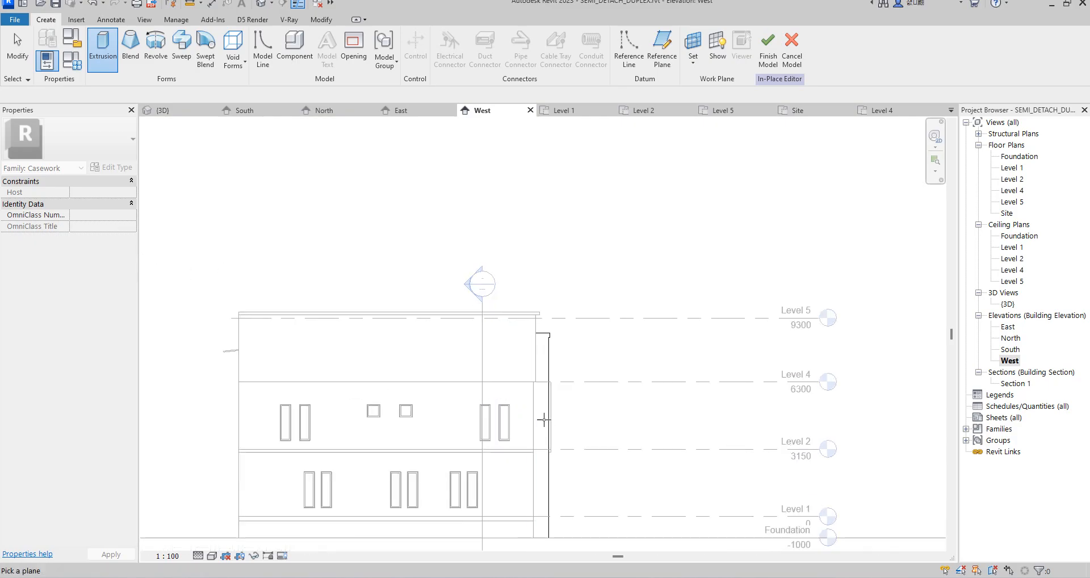
left_click(548, 332)
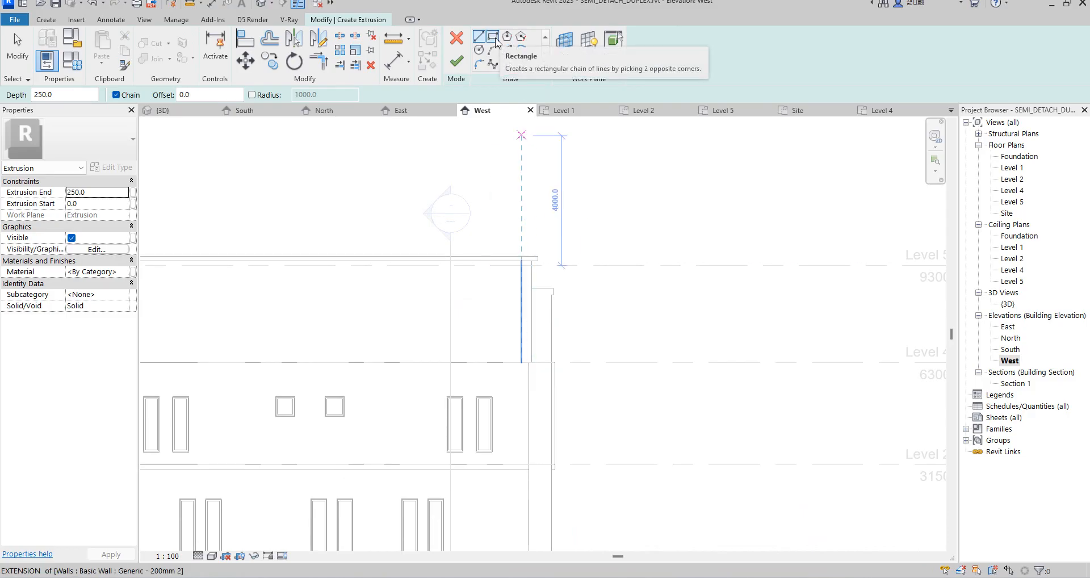
- Sketch a profile rising from the Level 2 slab past Level 4, with an 800 mm base and outward-slanting front edge, and extrude it 250 mm
left_click(478, 38)
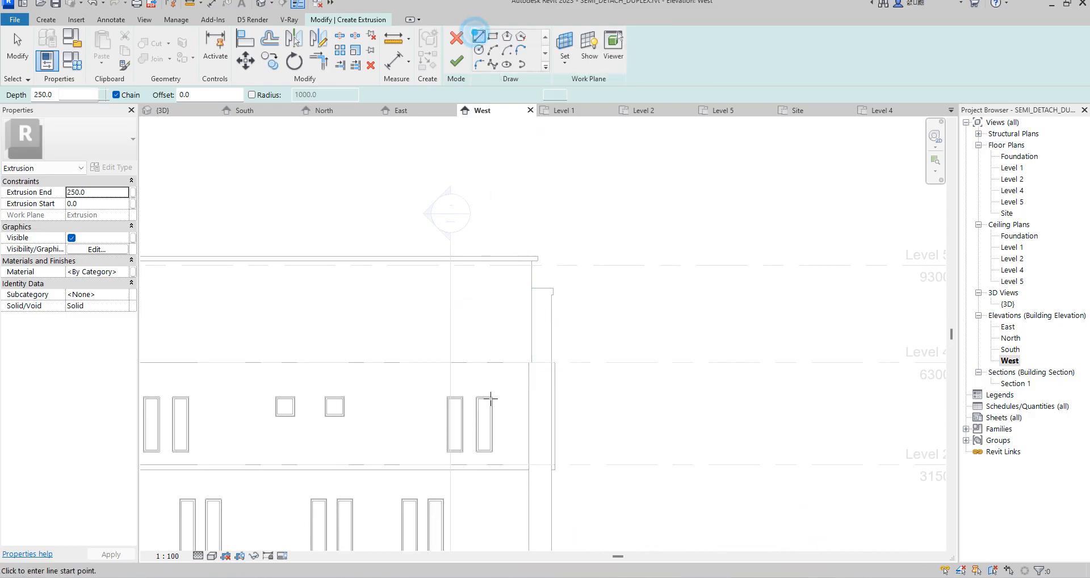
left_click(528, 466)
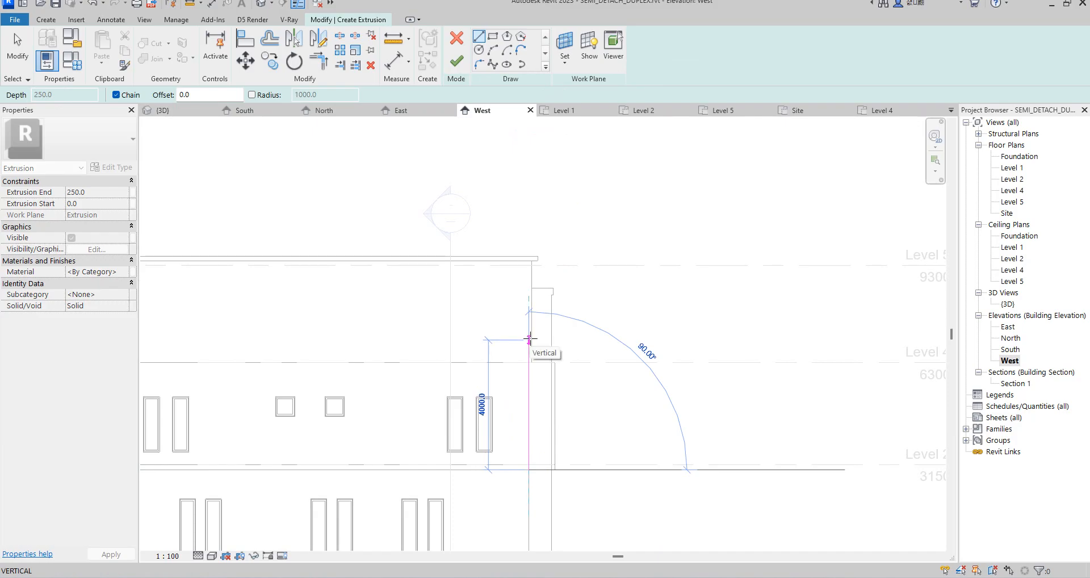
left_click(528, 326)
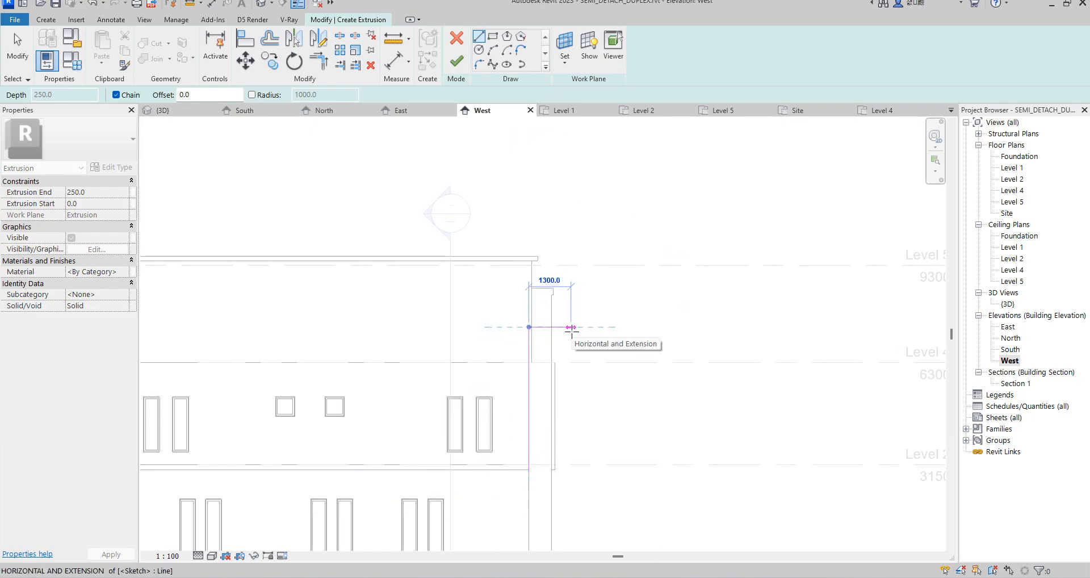
scroll(571, 332, "up", 2)
left_click(566, 325)
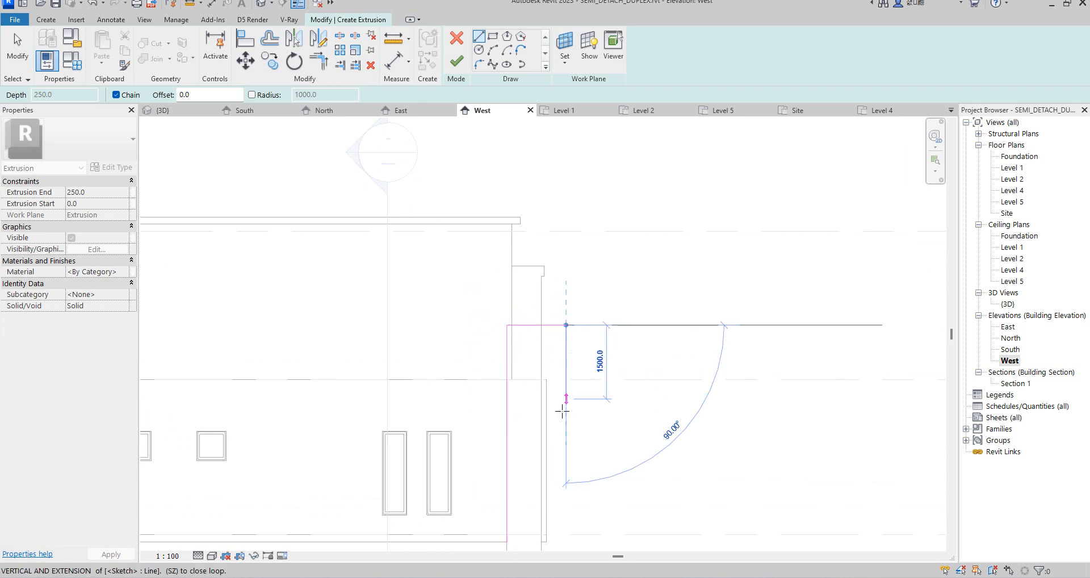
scroll(565, 364, "down", 2)
scroll(562, 414, "up", 2)
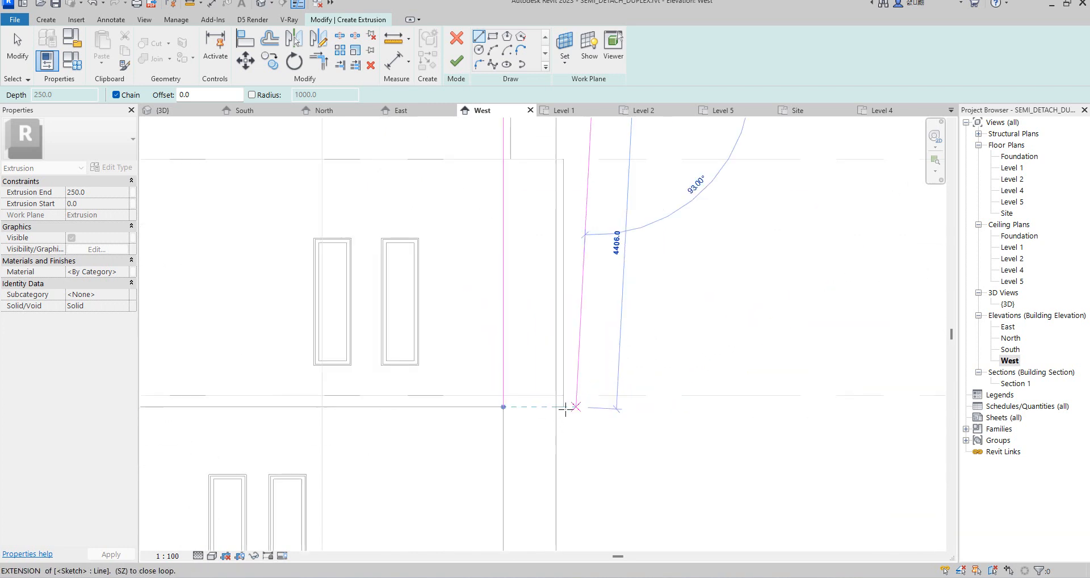
left_click(562, 413)
left_click(504, 406)
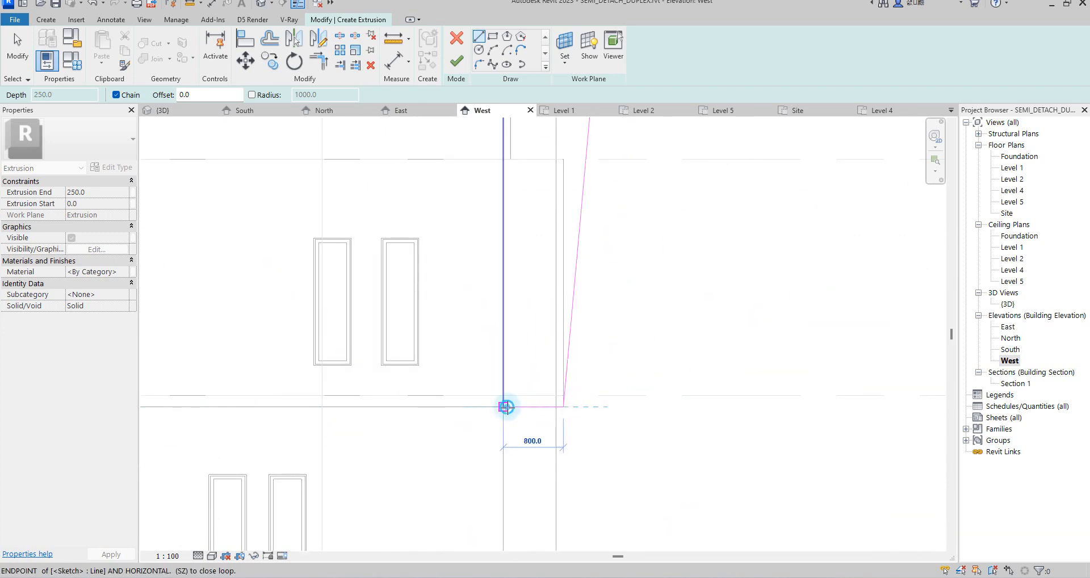
scroll(620, 311, "down", 3)
right_click(663, 257)
left_click(696, 266)
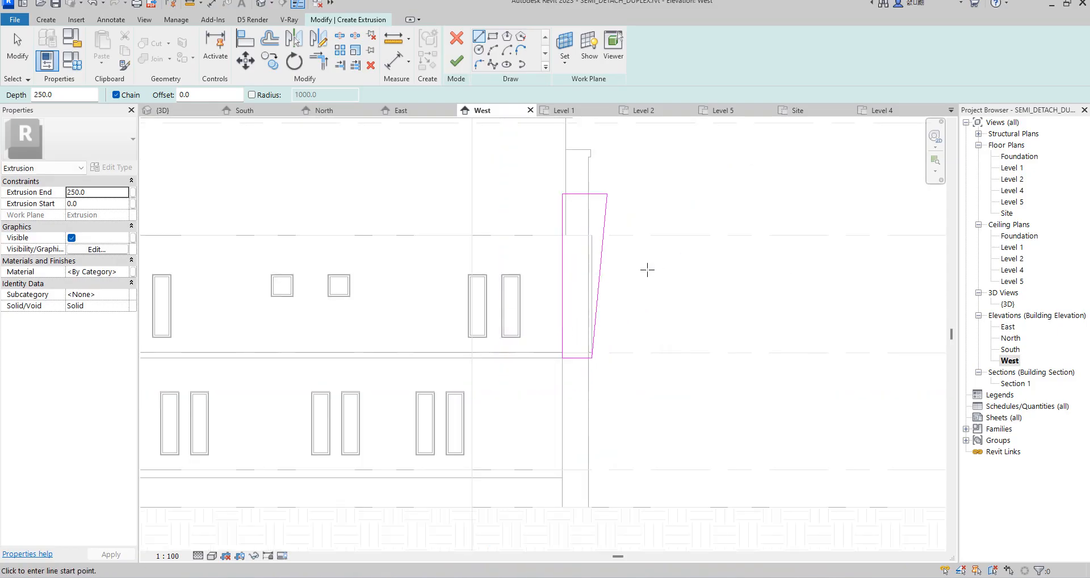
left_click(456, 61)
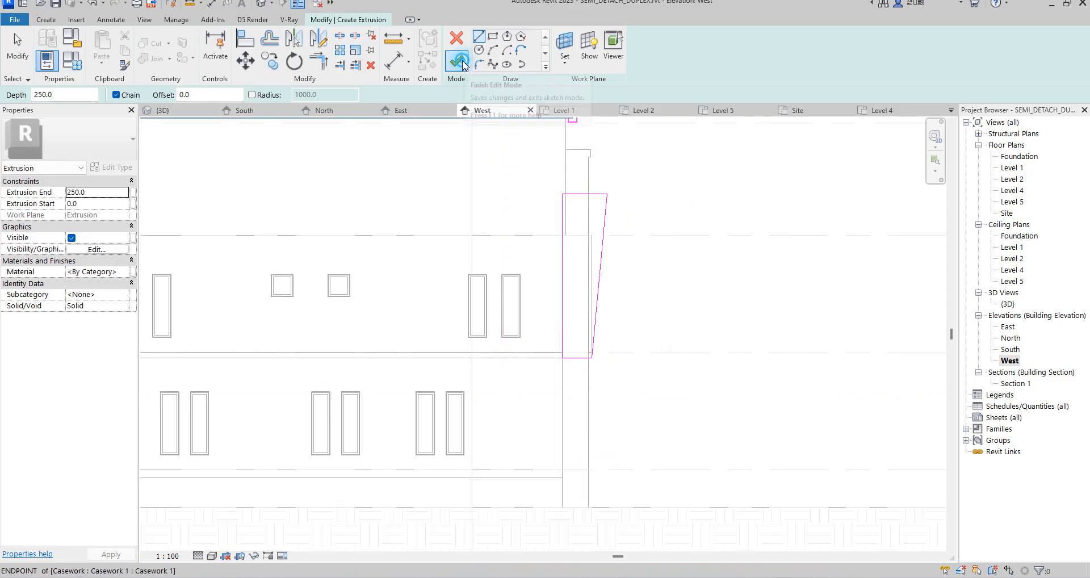
- In the South elevation, move the fin extrusion horizontally about 4671 mm to line up with the wall edge beyond the frame
double_click(1010, 349)
scroll(399, 260, "up", 2)
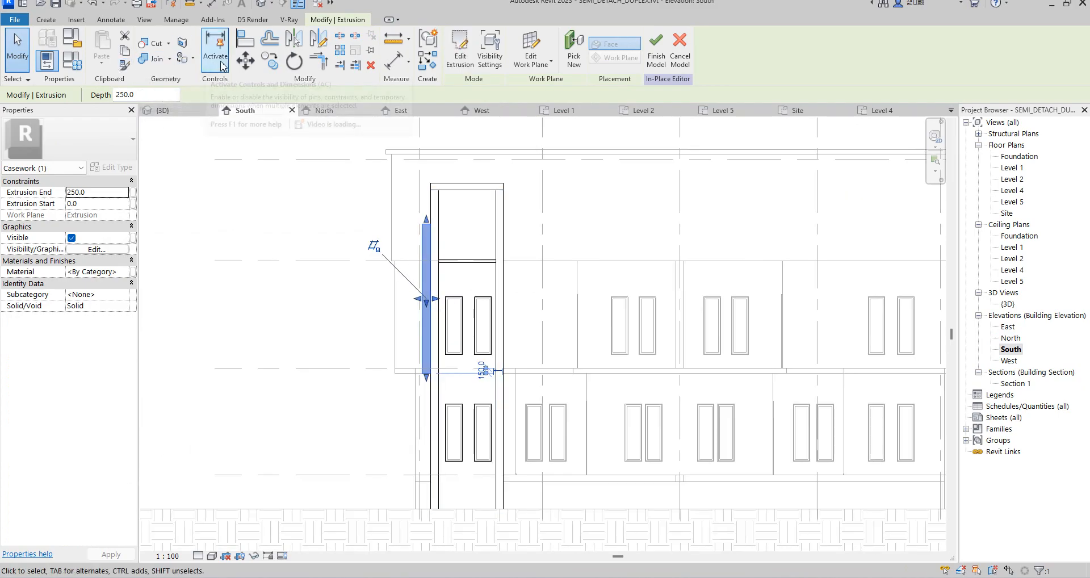
left_click(245, 61)
left_click(424, 225)
left_click(92, 96)
left_click(143, 95)
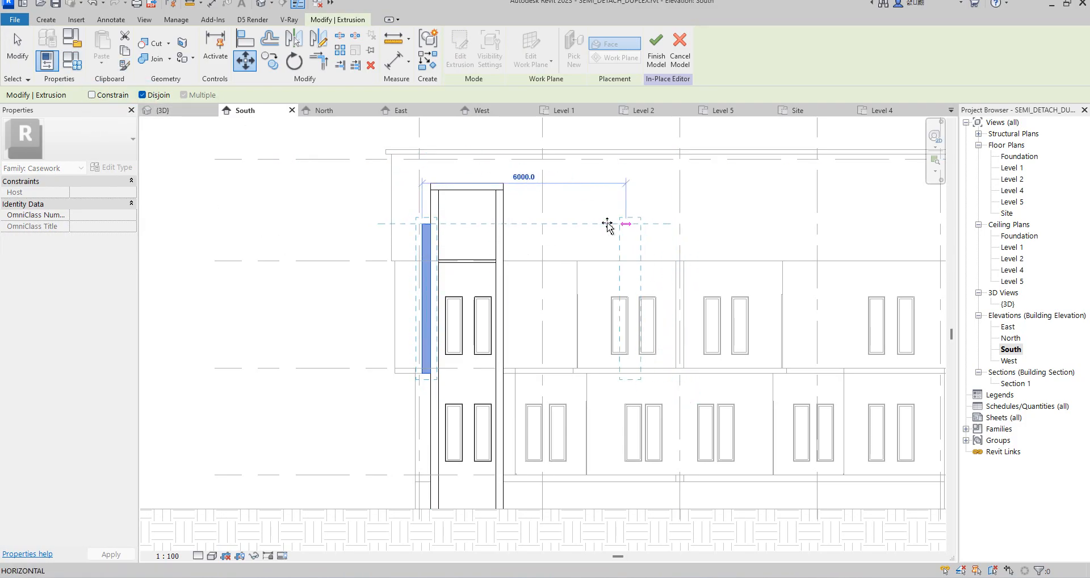
scroll(581, 224, "up", 1)
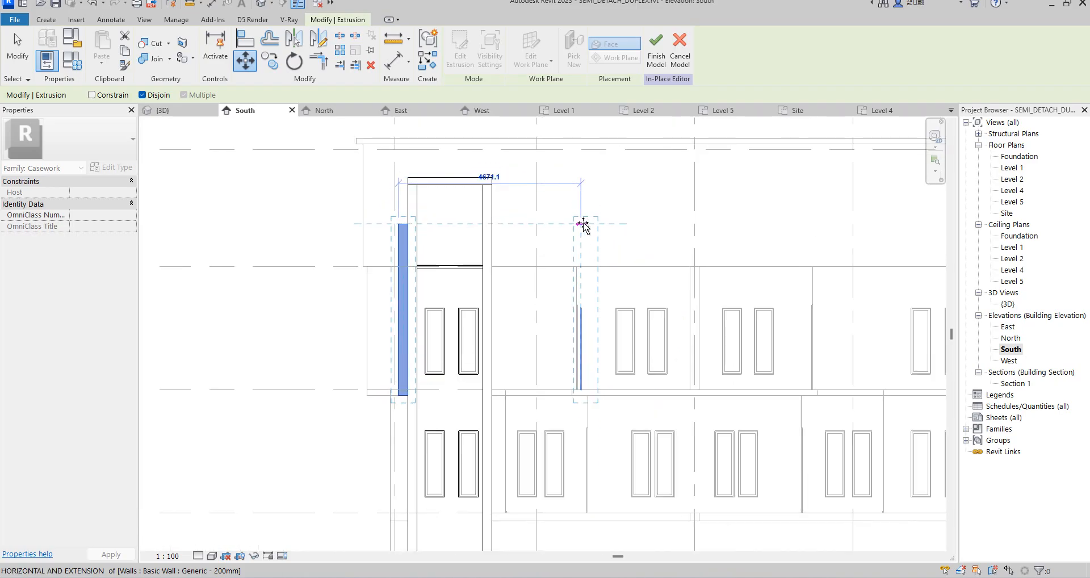
left_click(580, 224)
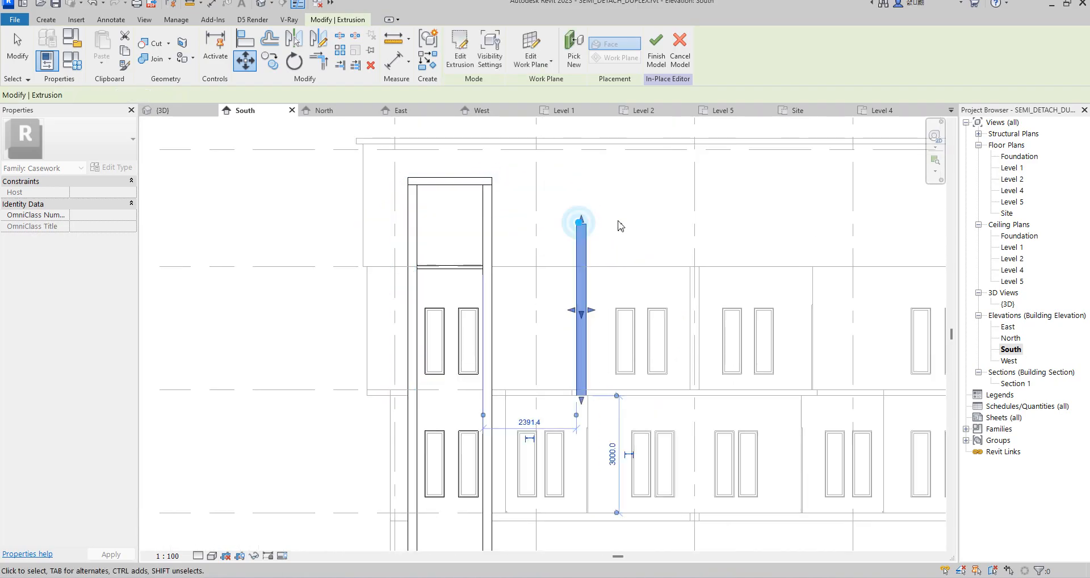
left_click(626, 229)
- Assign the Gypsum Wall Board material to the moved fin, with its shading set to use the render appearance
scroll(587, 375, "up", 2)
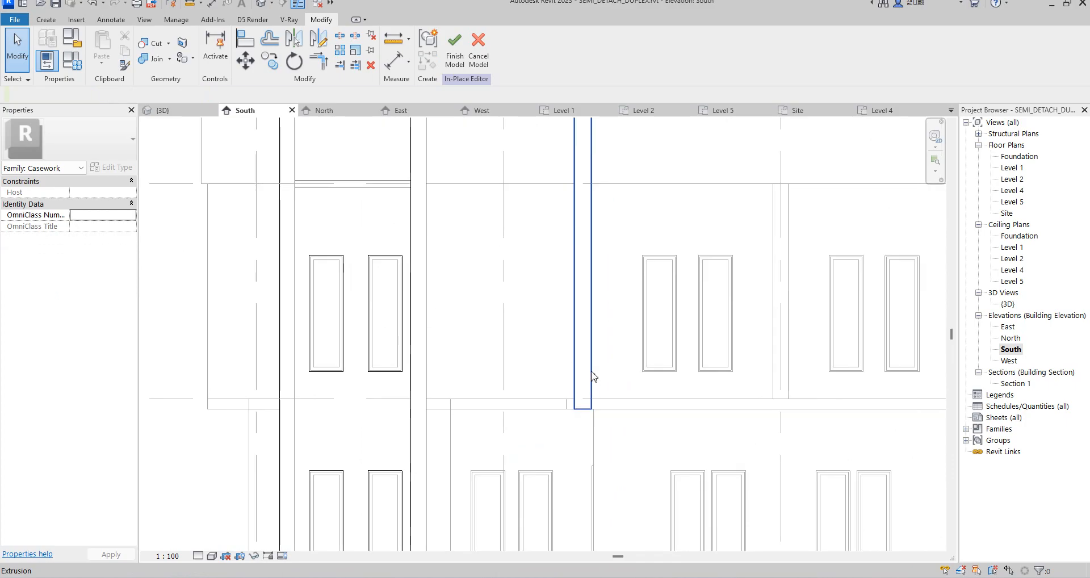
left_click(590, 372)
left_click(126, 271)
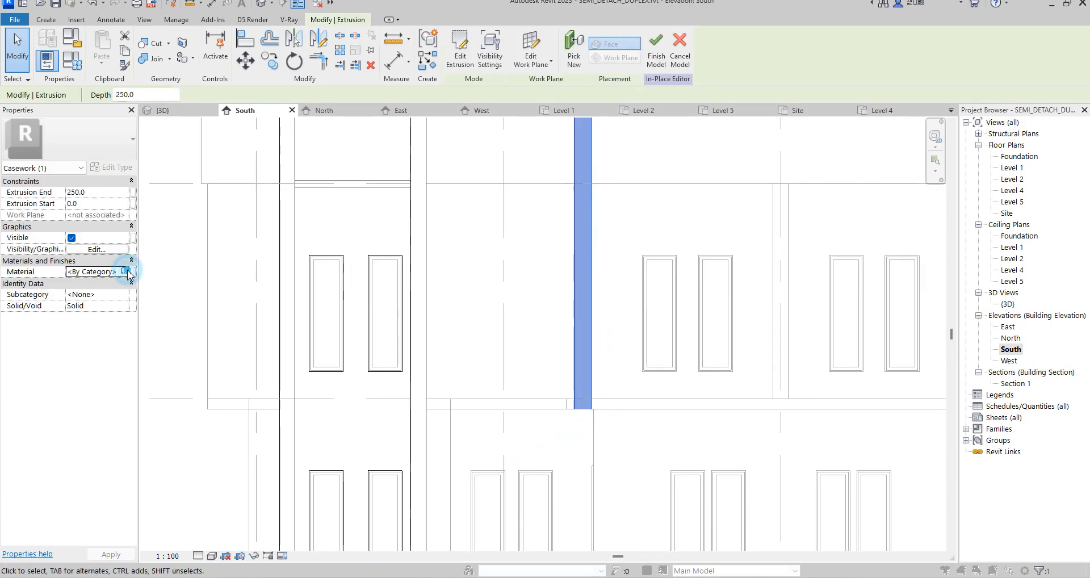
left_click(125, 271)
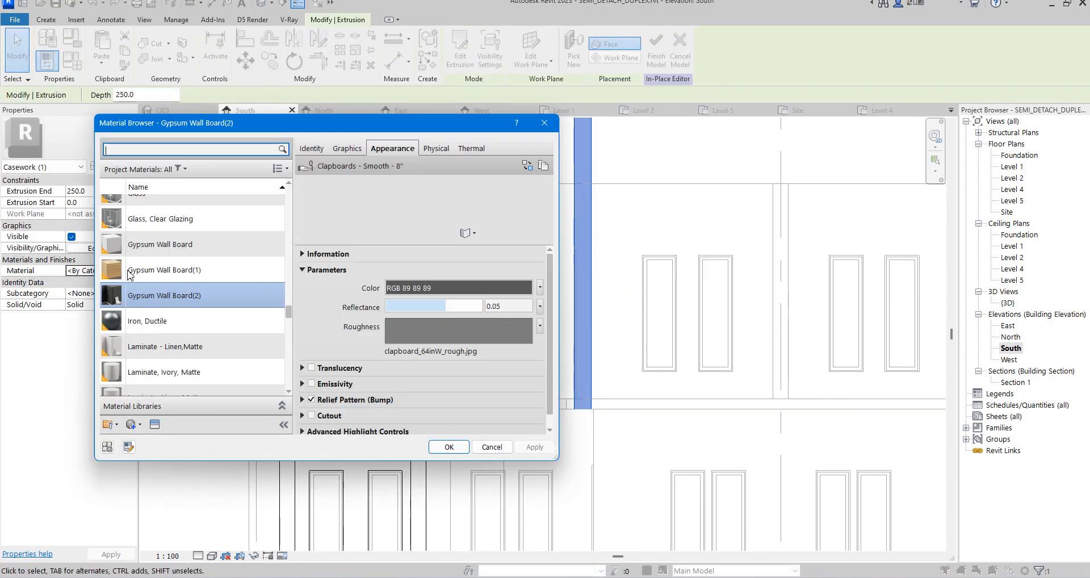
left_click(185, 245)
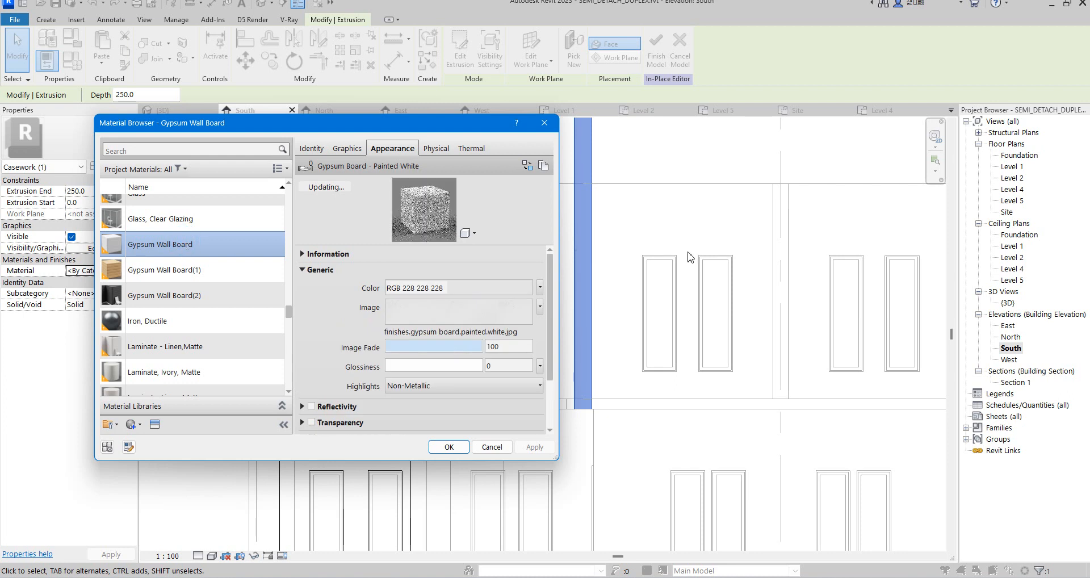
left_click(348, 149)
left_click(389, 183)
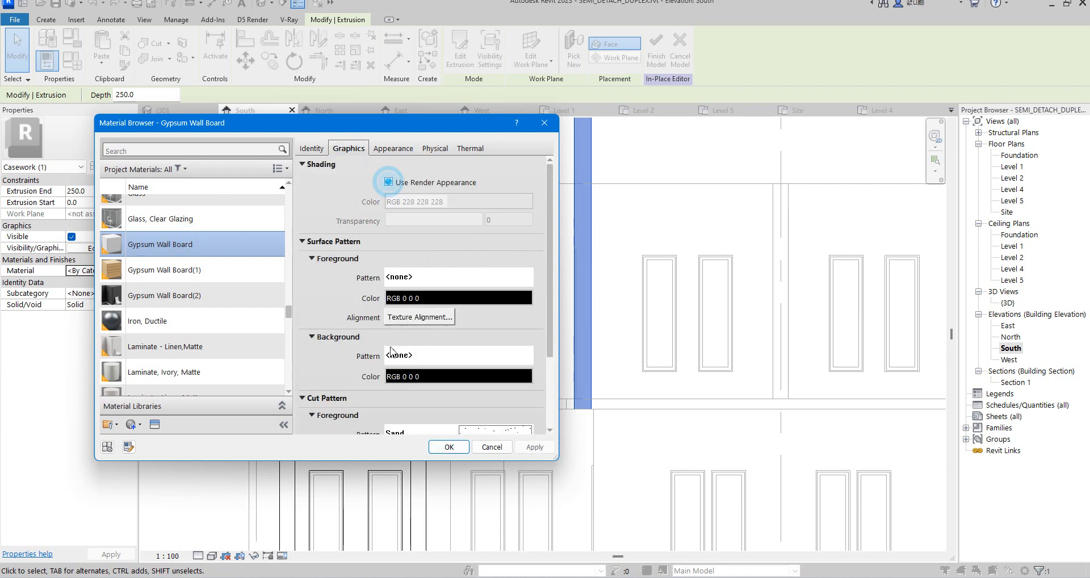
left_click(446, 448)
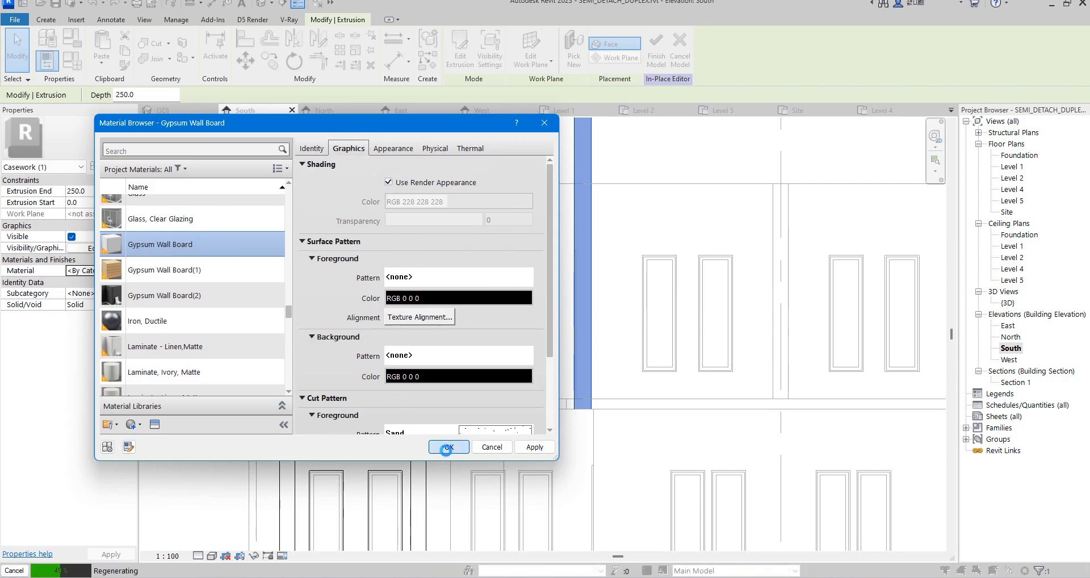
- Set the fin's extrusion end to 225 mm
scroll(528, 311, "down", 2)
left_click(525, 310)
left_click(568, 311)
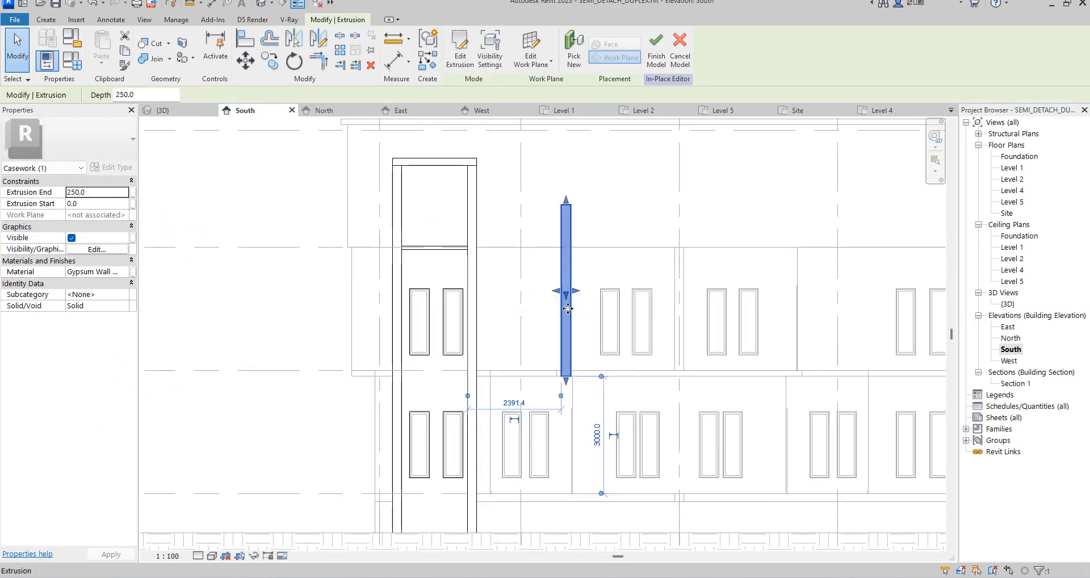
scroll(568, 310, "up", 2)
left_click(99, 193)
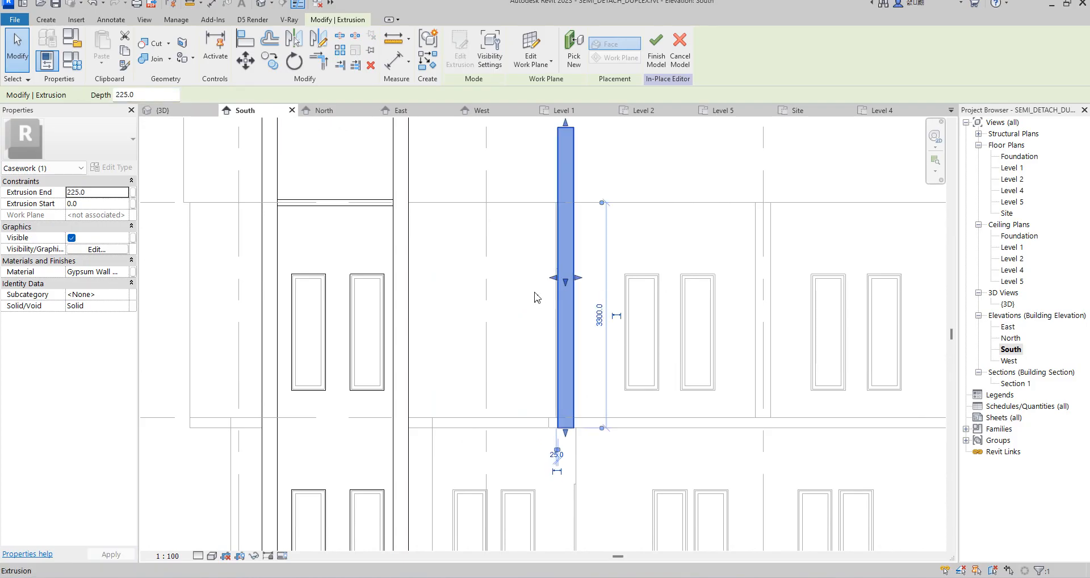
scroll(551, 225, "up", 1)
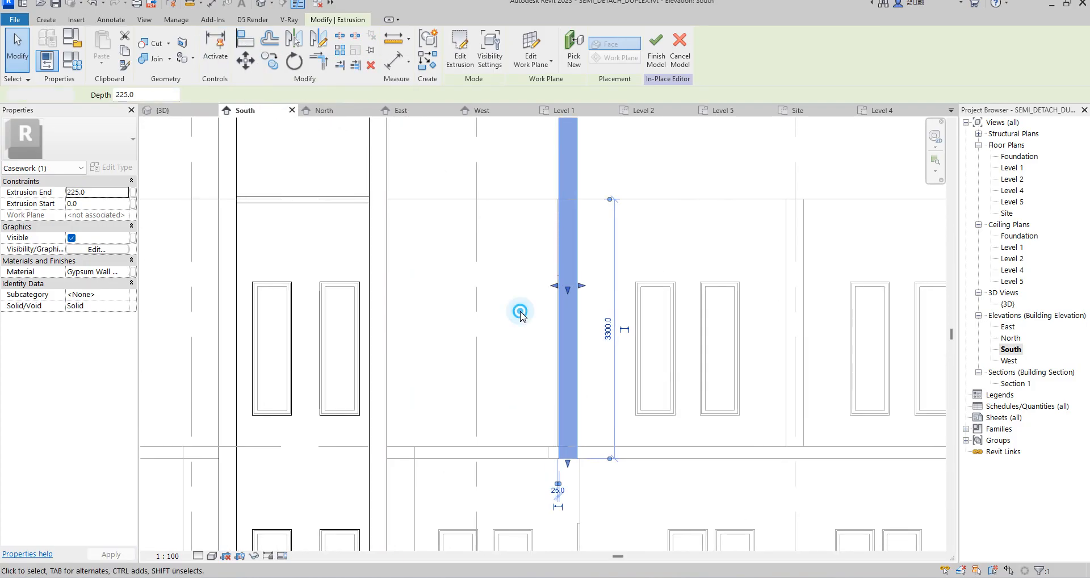
left_click(520, 311)
left_click(562, 315)
scroll(550, 376, "up", 4)
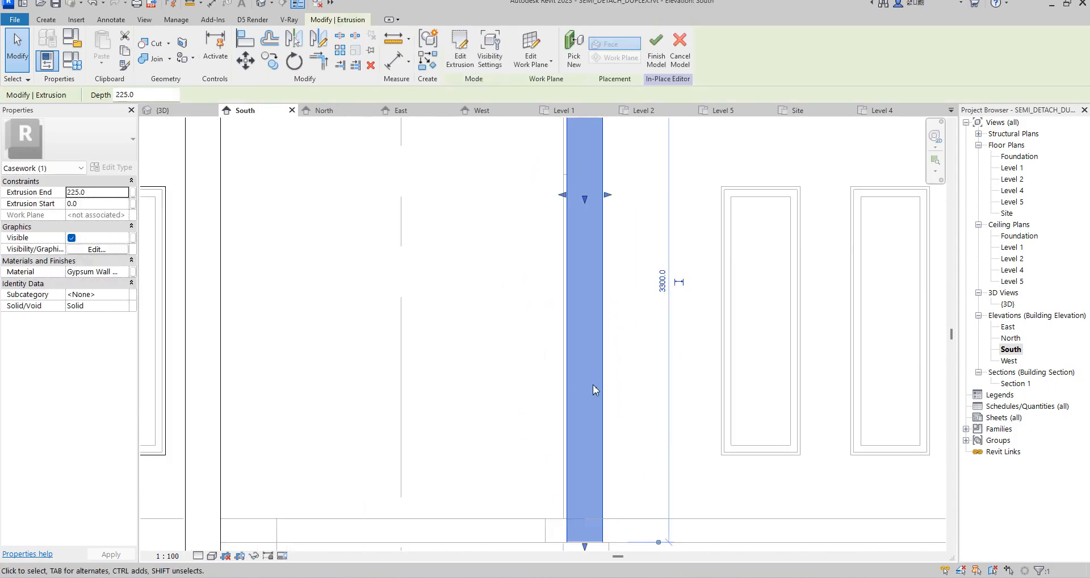
- Copy the fin horizontally from its lower corner along the Level 2 slab to the party wall on grid line 3
scroll(524, 378, "down", 6)
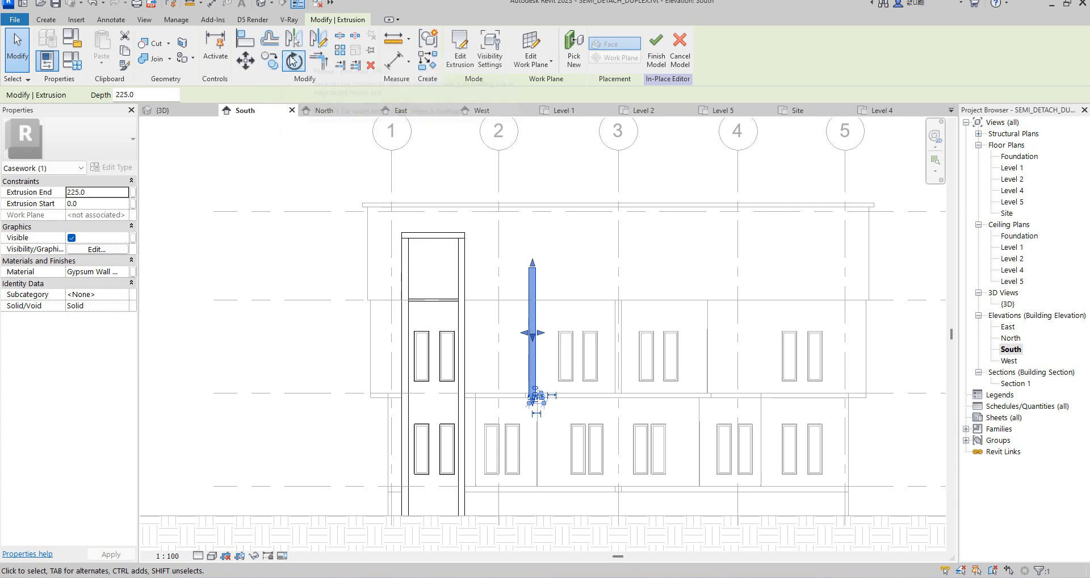
left_click(270, 61)
scroll(542, 407, "up", 5)
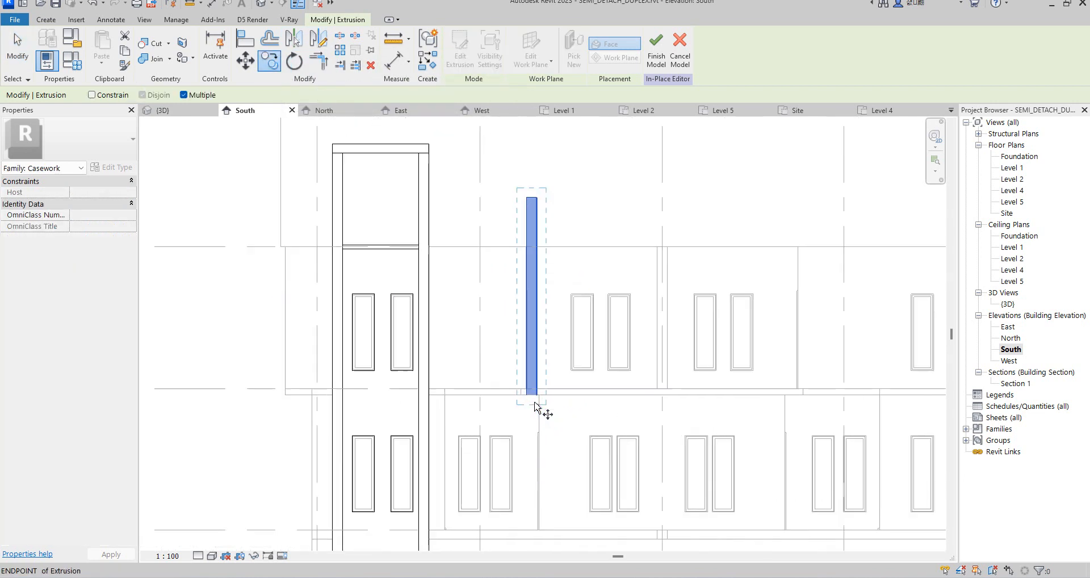
left_click(534, 386)
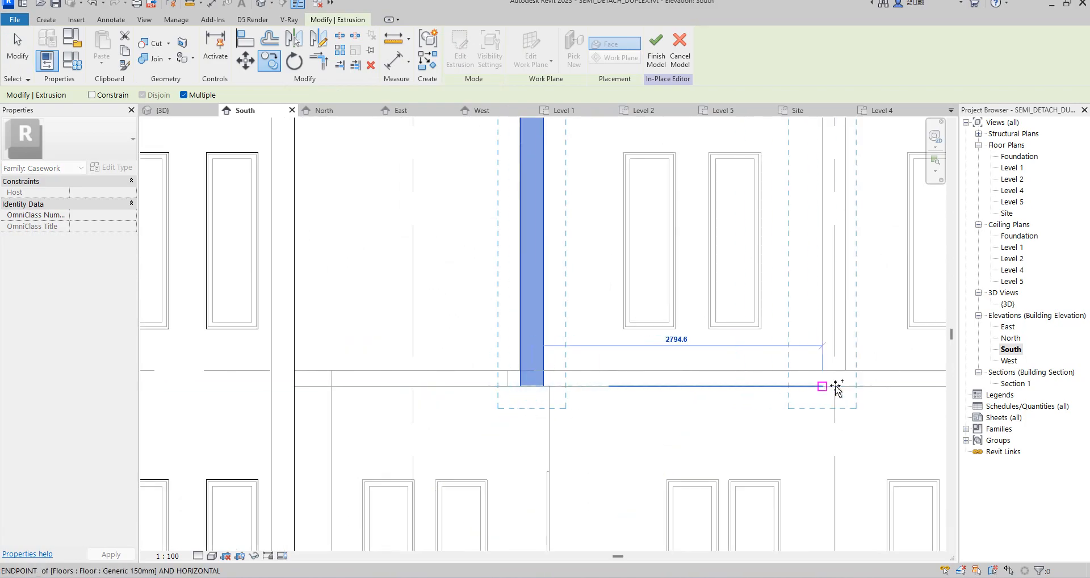
scroll(713, 381, "down", 4)
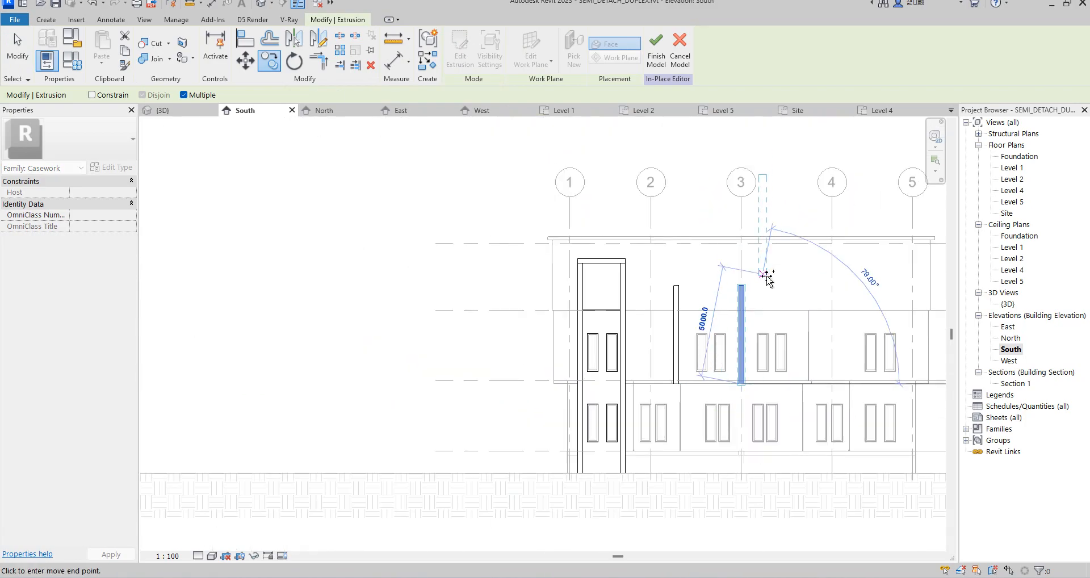
right_click(767, 274)
left_click(805, 284)
scroll(709, 397, "down", 2)
scroll(709, 398, "up", 2)
left_click(706, 277)
- Examine how the two fins sit against the frame and balcony in the South elevation and the Level 2 floor plan
scroll(758, 304, "up", 2)
scroll(647, 311, "down", 1)
scroll(648, 311, "up", 1)
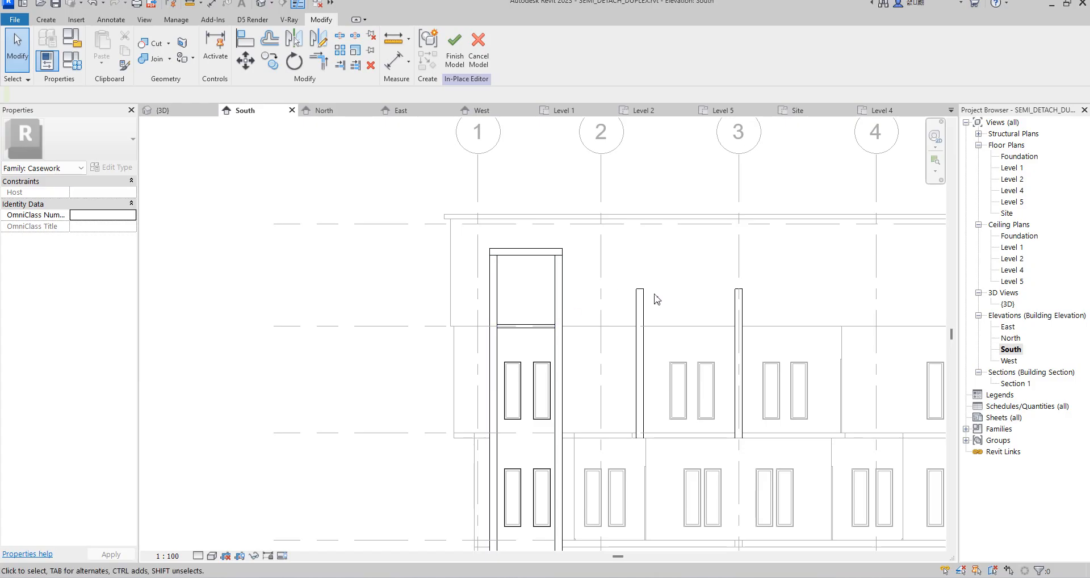
left_click(539, 259)
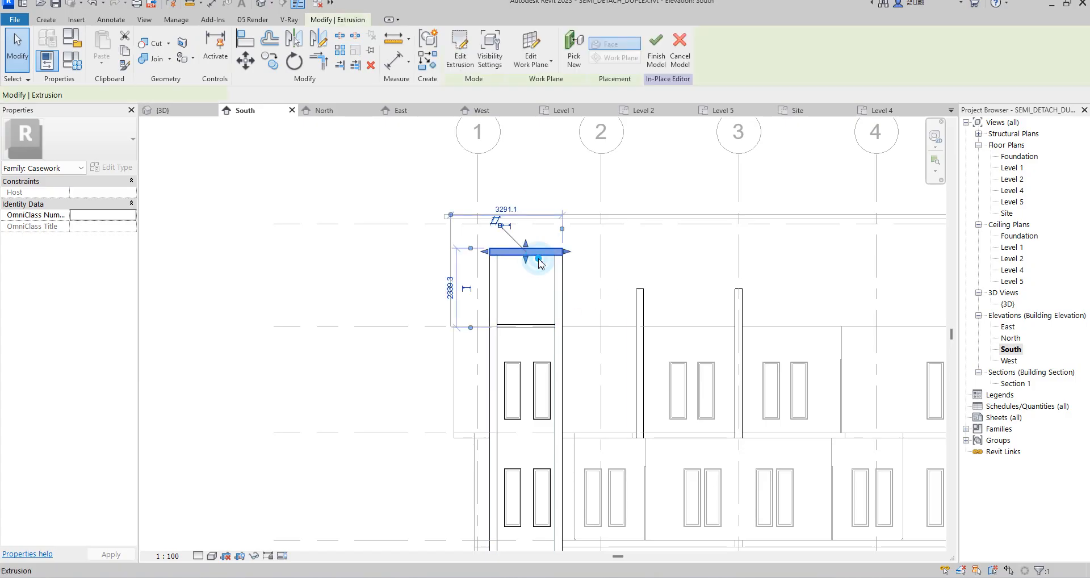
left_click(608, 276)
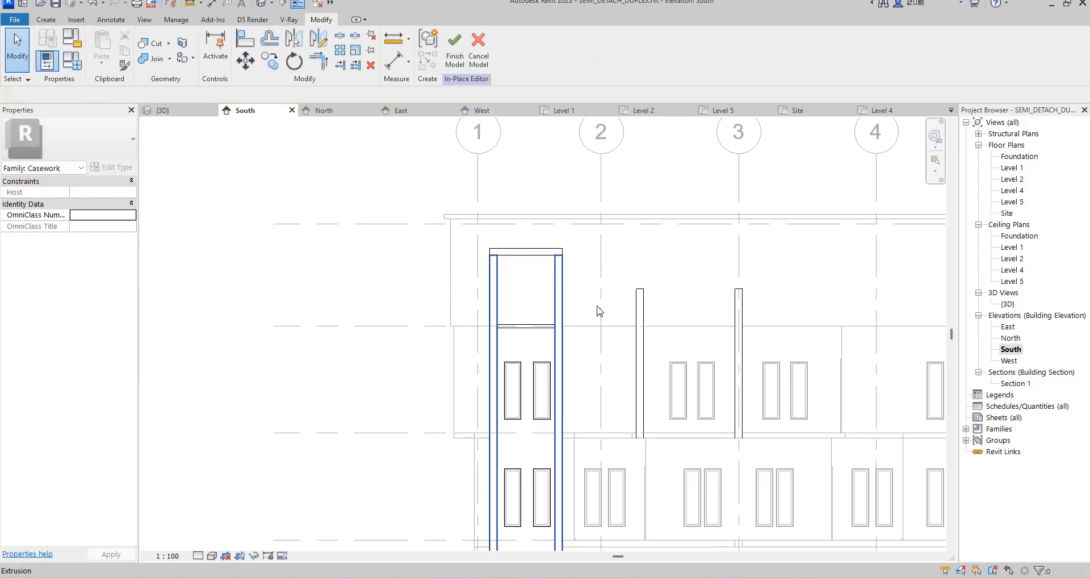
scroll(634, 352, "down", 2)
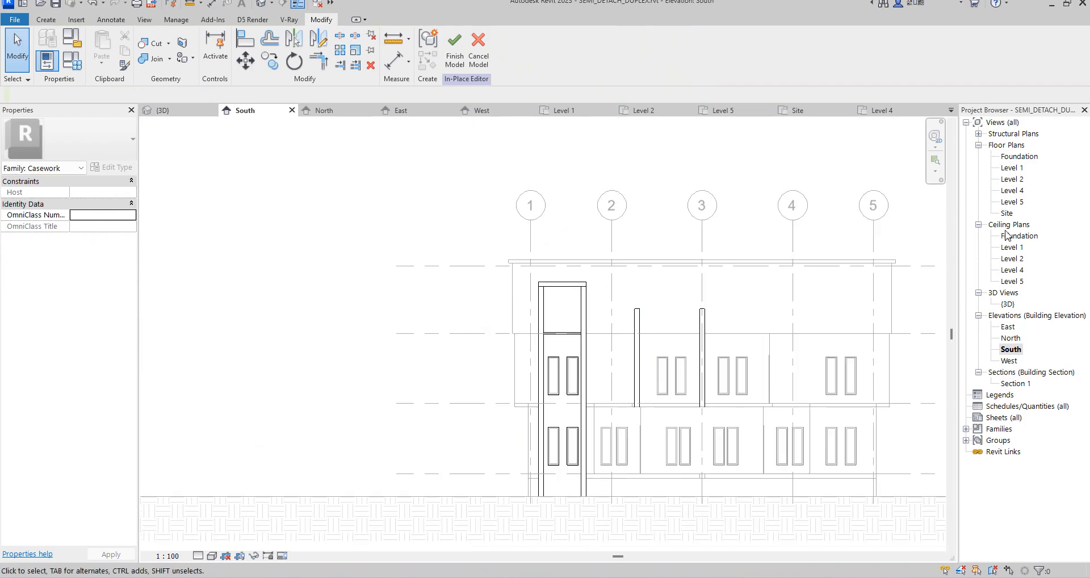
double_click(1016, 181)
scroll(591, 342, "down", 4)
scroll(750, 400, "down", 2)
scroll(809, 388, "up", 2)
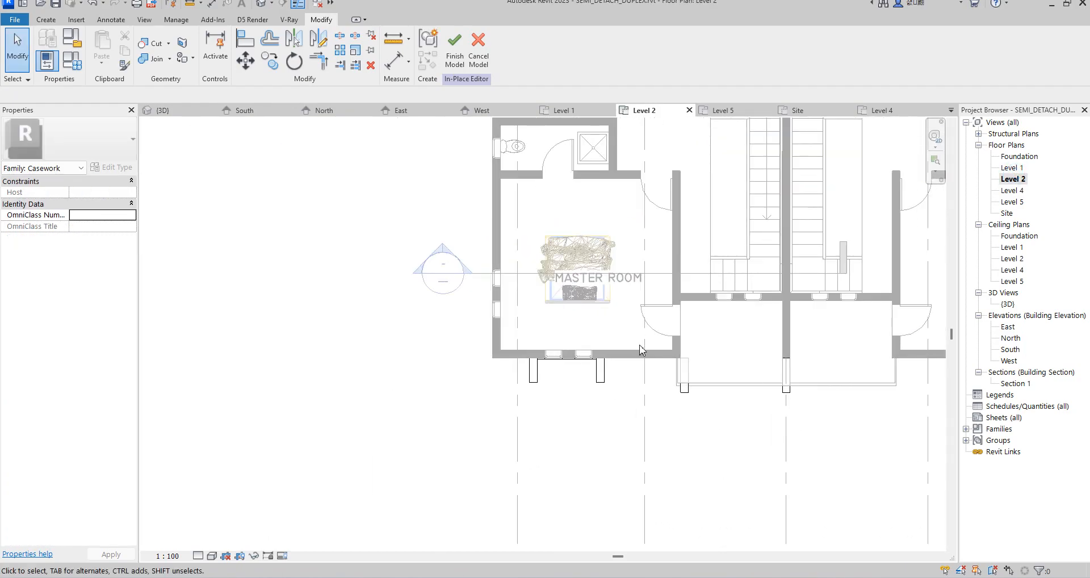
scroll(618, 347, "down", 2)
- Start an extrusion in the Level 4 plan and sketch a rectangle about 4162 by 1390 mm from grid line 2 to the party wall
double_click(1012, 191)
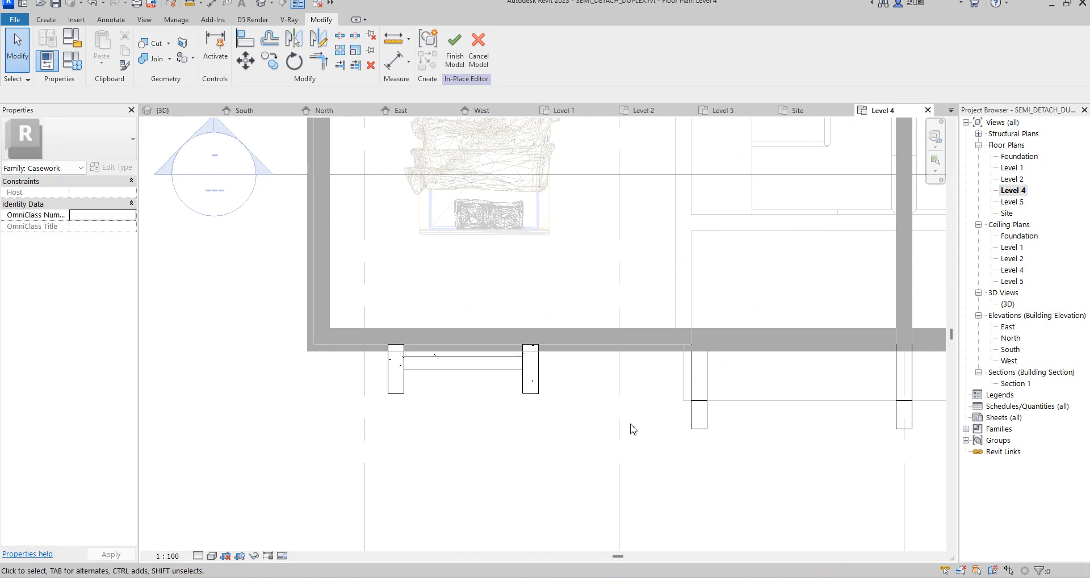
scroll(636, 428, "down", 3)
scroll(781, 431, "up", 2)
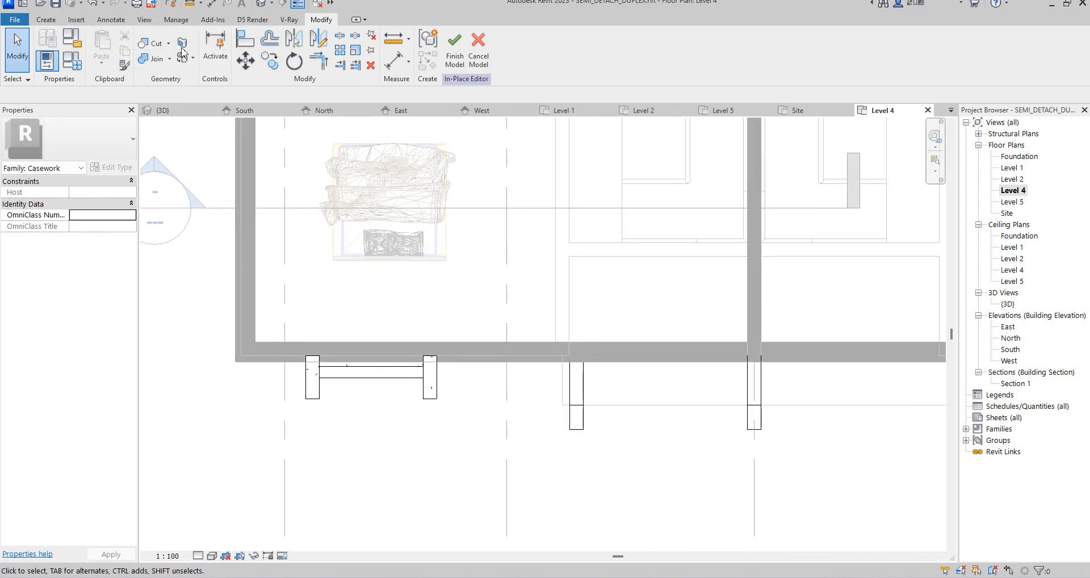
left_click(49, 21)
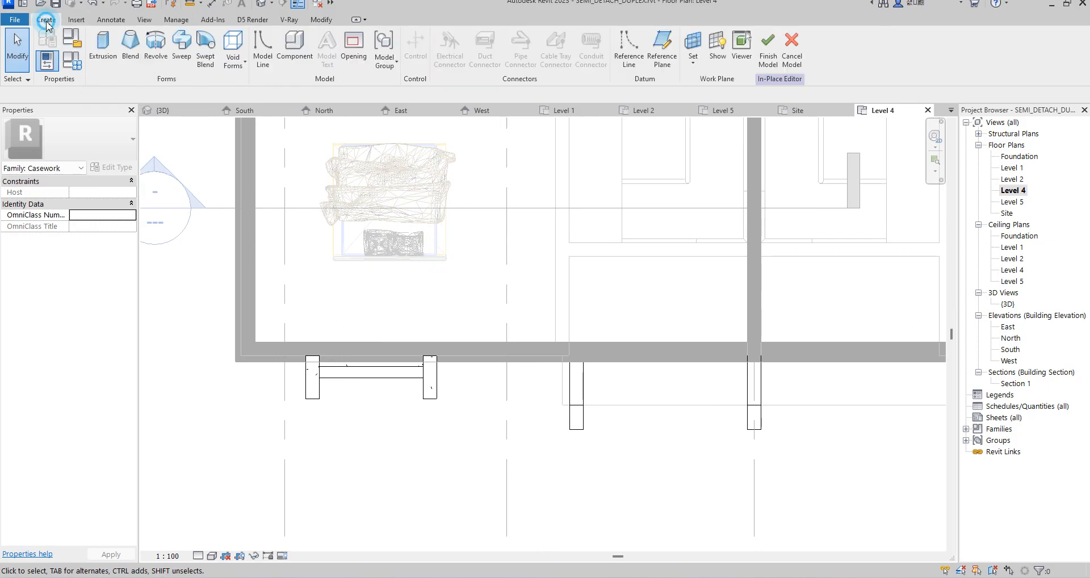
left_click(100, 47)
scroll(743, 444, "up", 1)
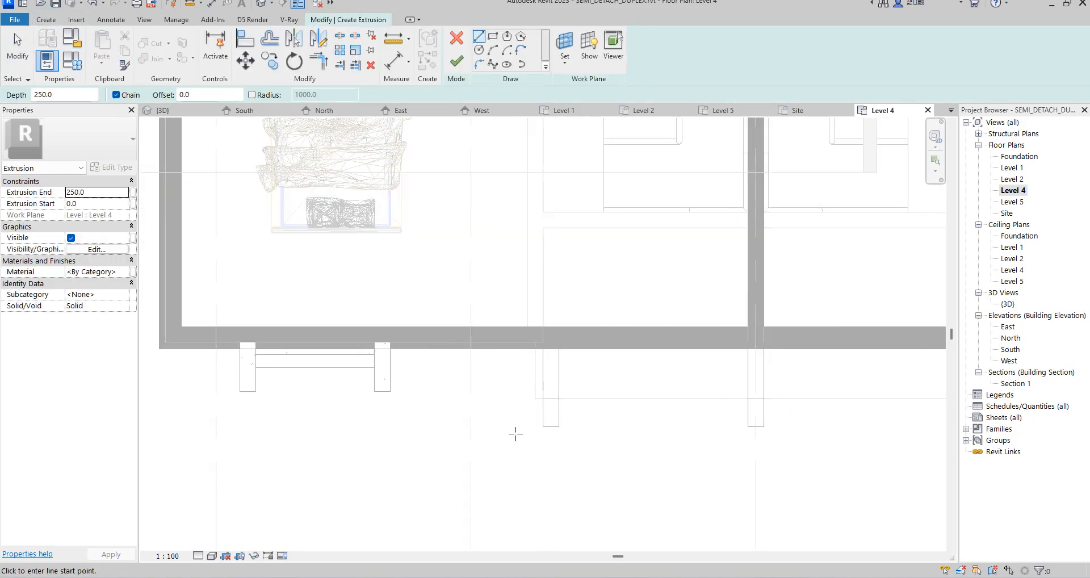
left_click(471, 447)
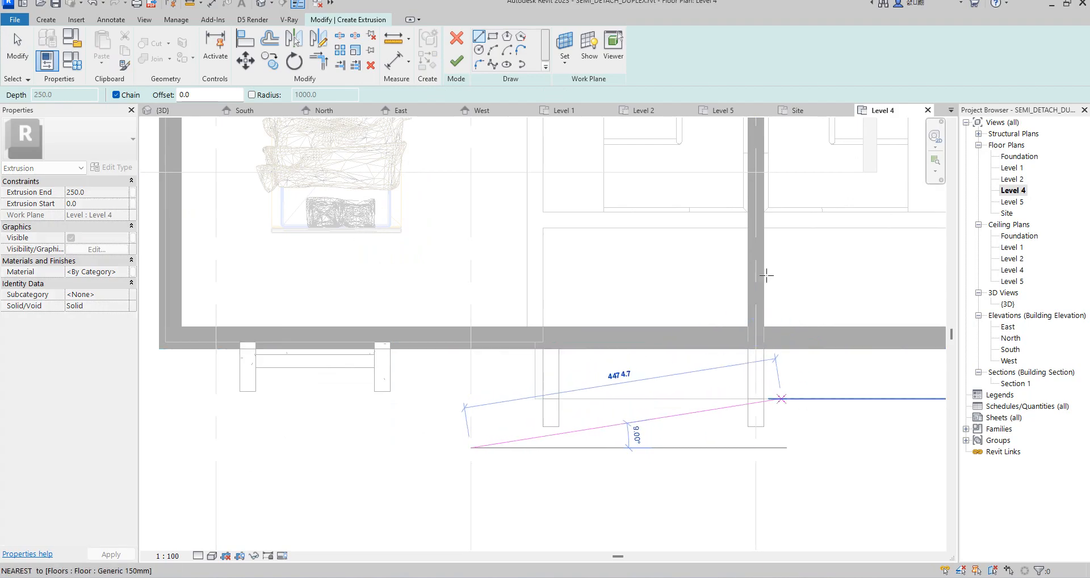
left_click(490, 39)
left_click(471, 447)
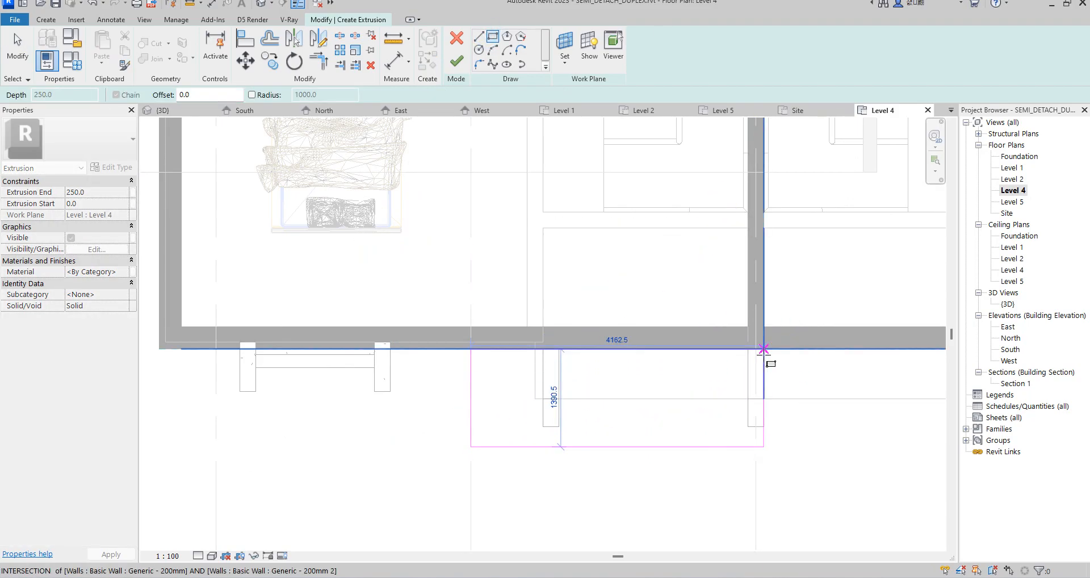
left_click(764, 348)
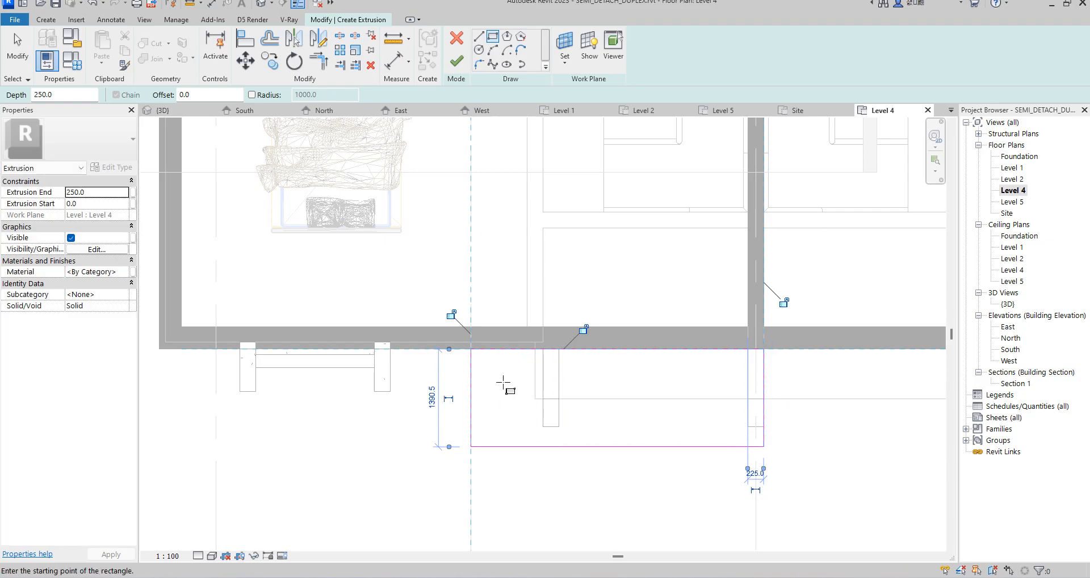
- Sketch two narrow slots about 1240 mm long side by side near the rectangle's grid line 2 end, the first about 100 mm wide
scroll(484, 359, "up", 2)
left_click(475, 351)
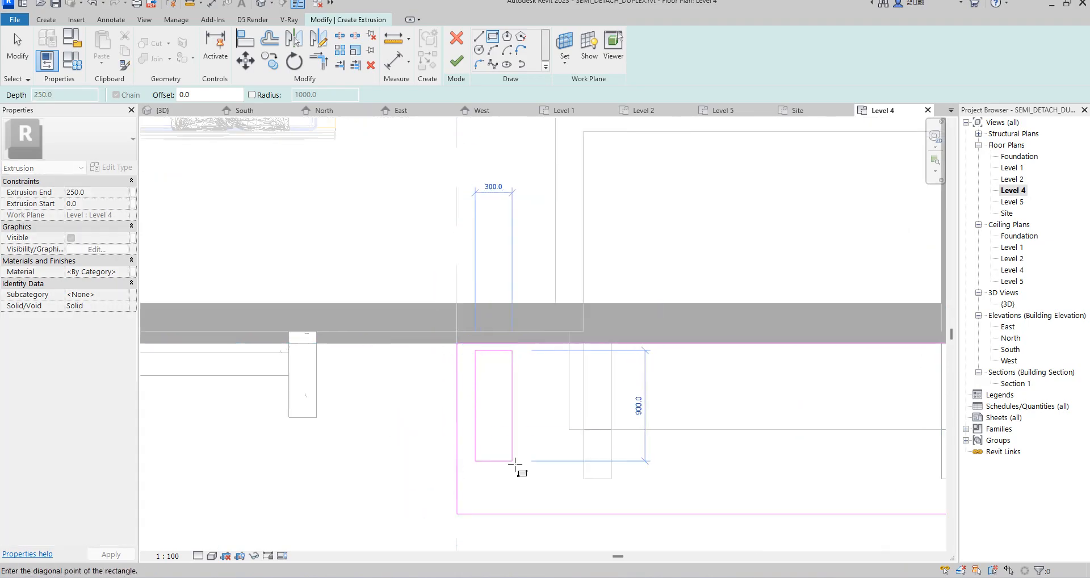
scroll(492, 502, "up", 1)
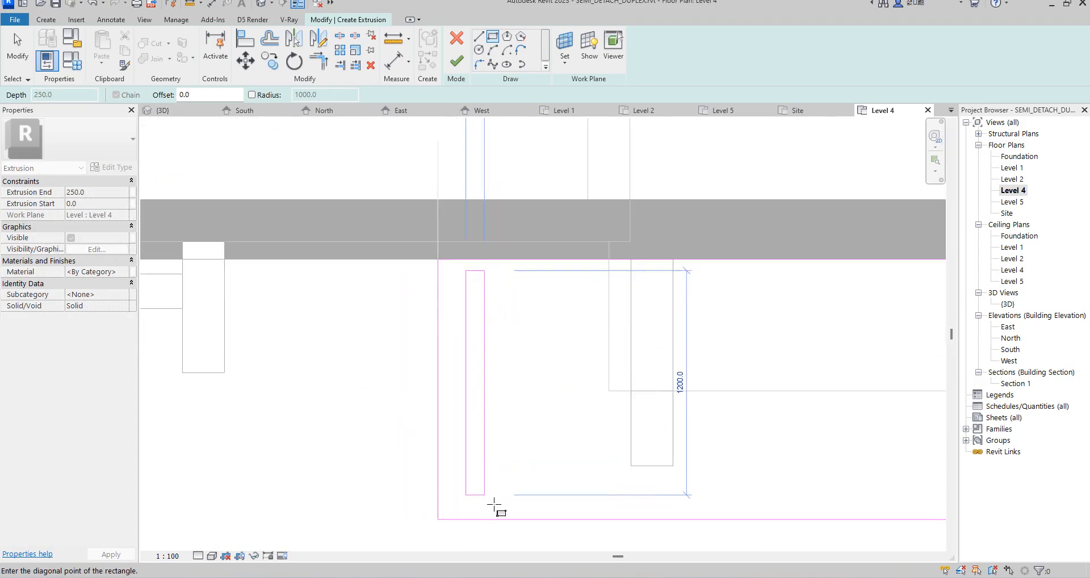
left_click(485, 502)
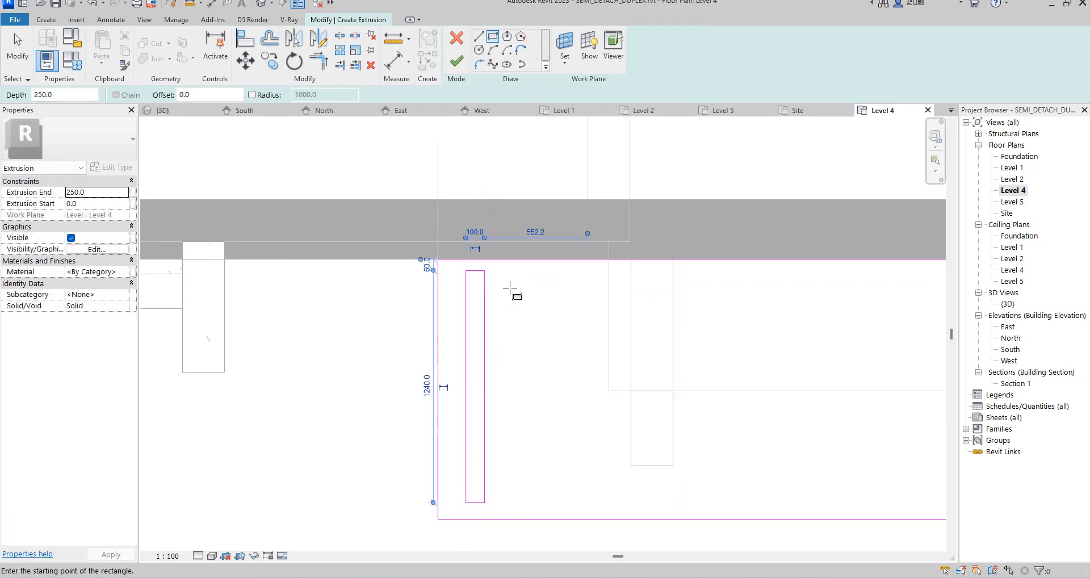
left_click(507, 271)
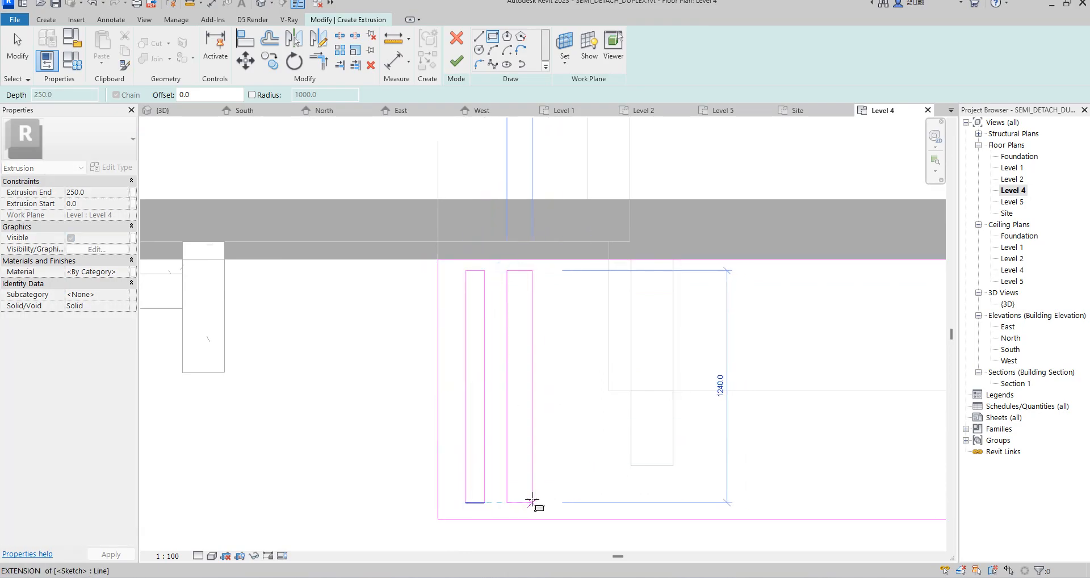
left_click(521, 500)
right_click(584, 331)
left_click(684, 336)
right_click(572, 306)
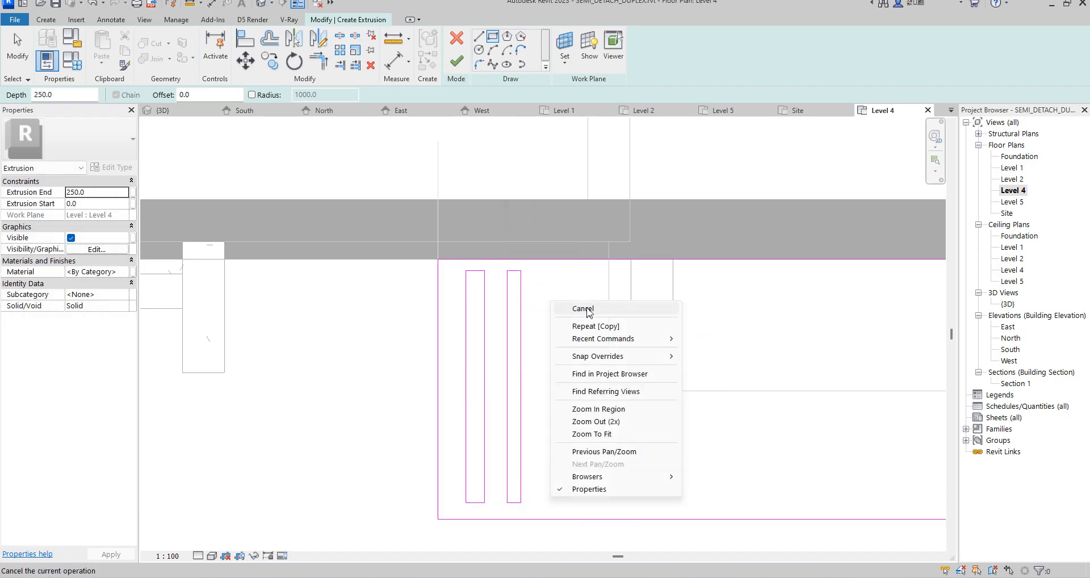
- Shift the second slot's side facing the first slot and set that slot's width to 150 mm
left_click(584, 309)
left_click(520, 317)
left_click(549, 328)
scroll(494, 328, "up", 2)
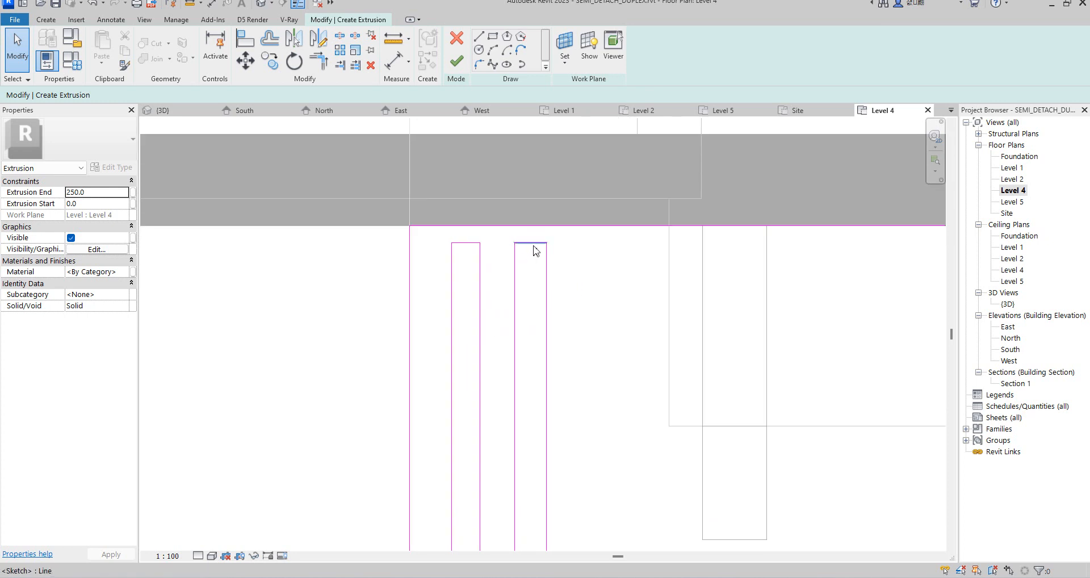
scroll(508, 278, "down", 3)
scroll(536, 213, "up", 1)
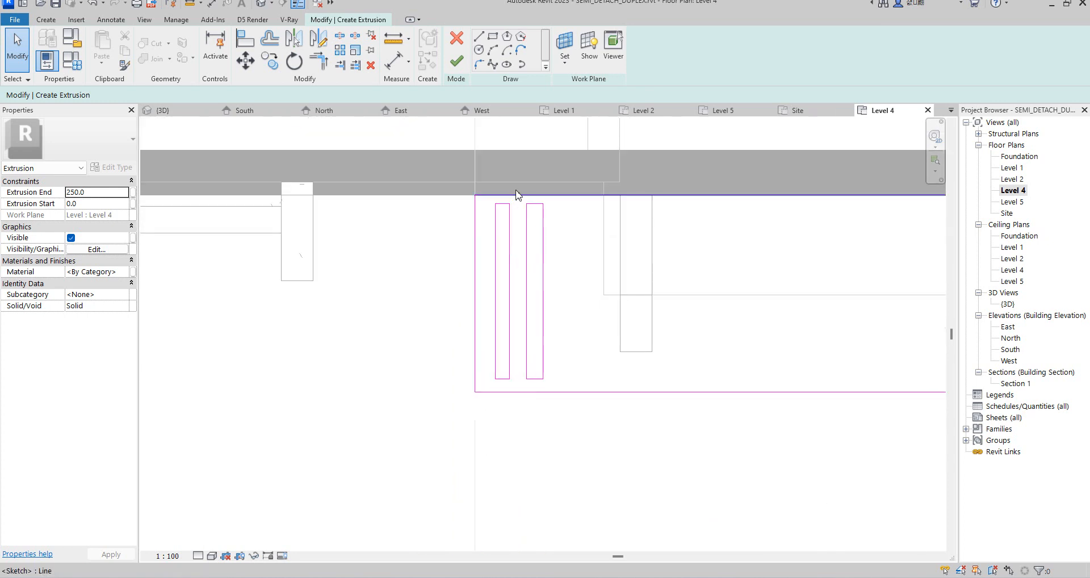
left_click_drag(519, 175, 560, 421)
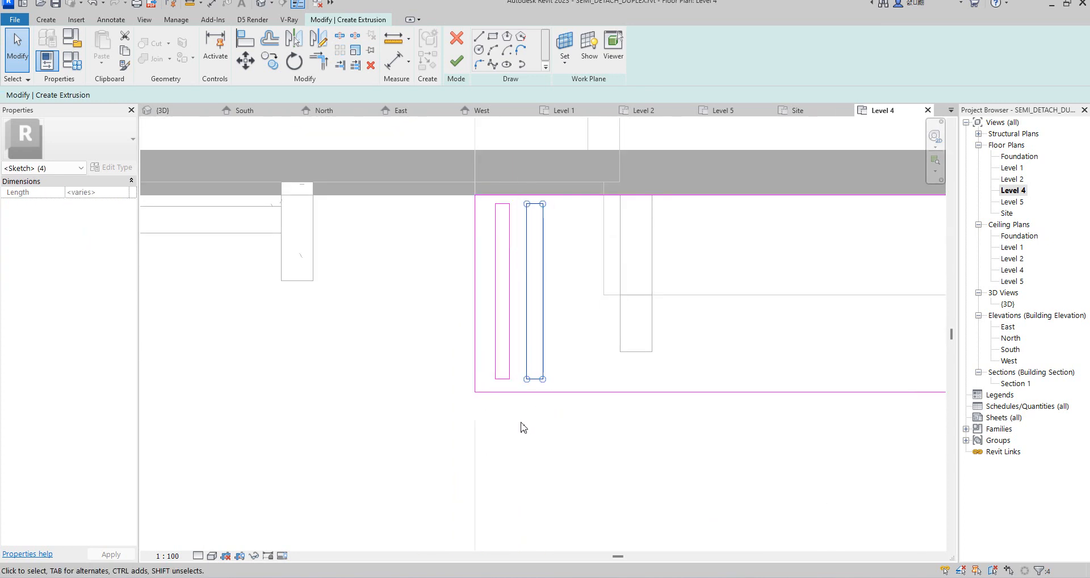
left_click(599, 322)
left_click(544, 323)
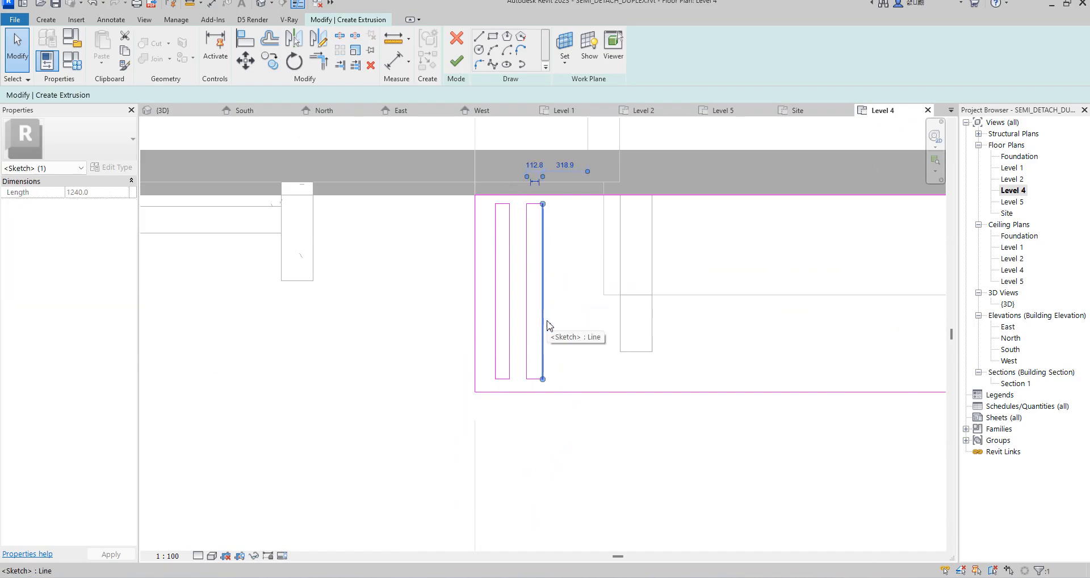
left_click(564, 318)
left_click(524, 258)
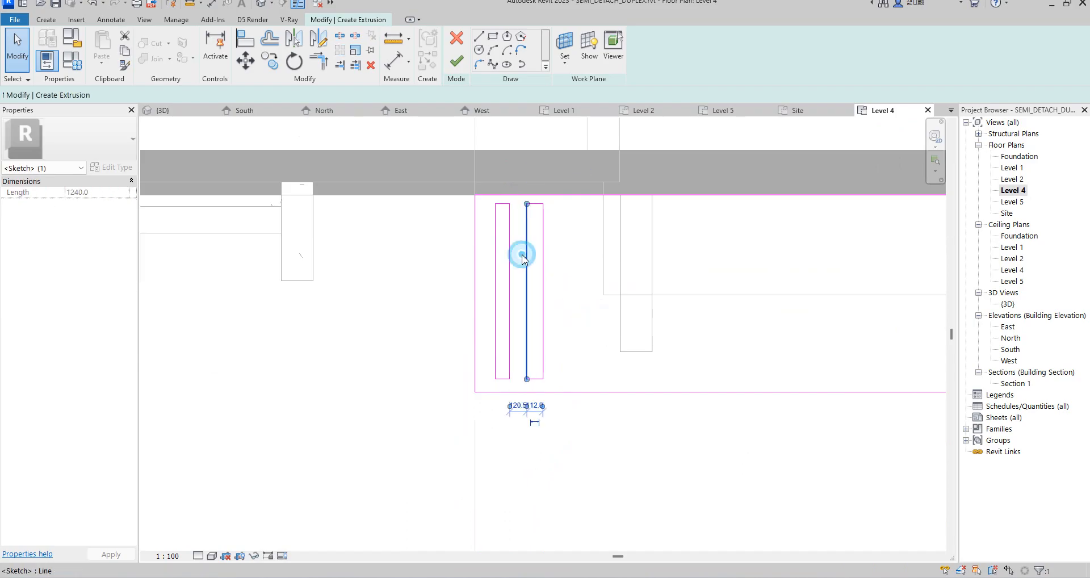
left_click_drag(524, 258, 502, 275)
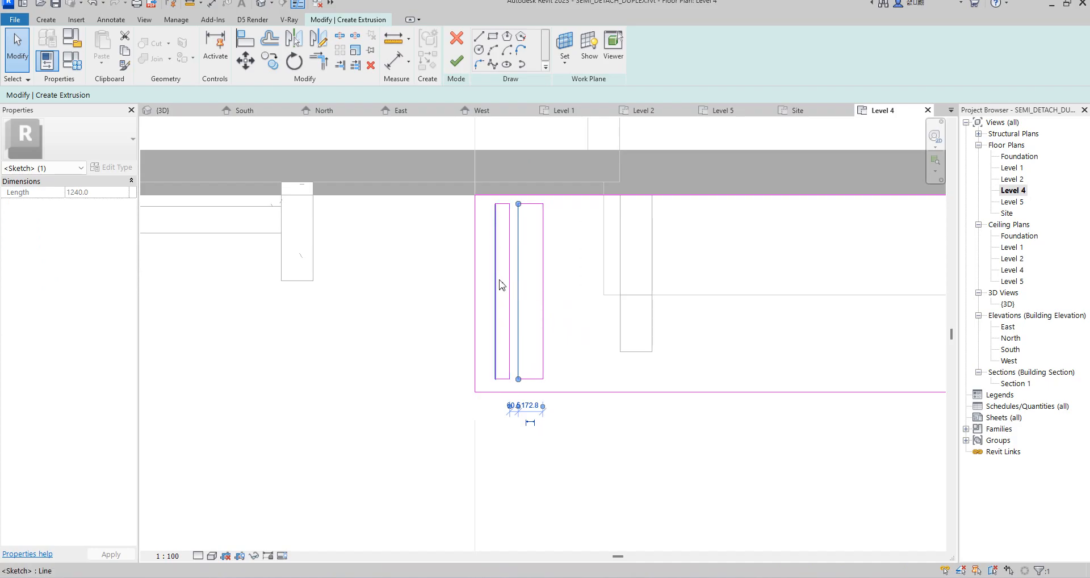
left_click(532, 406)
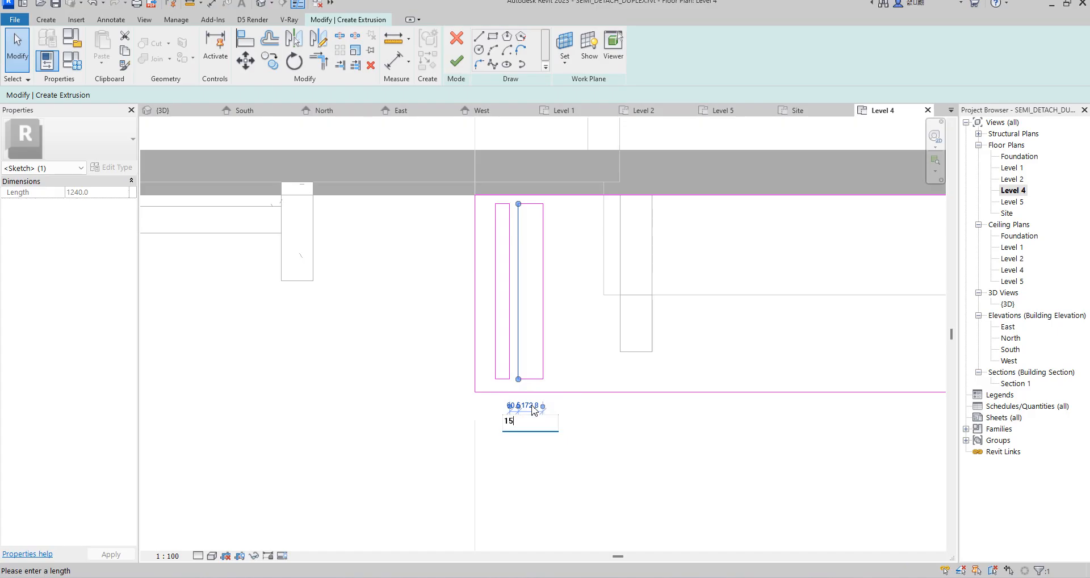
key("Return")
- Set the first slot's width to 150 mm by moving its side nearest grid line 2
left_click(495, 372)
scroll(492, 411, "up", 5)
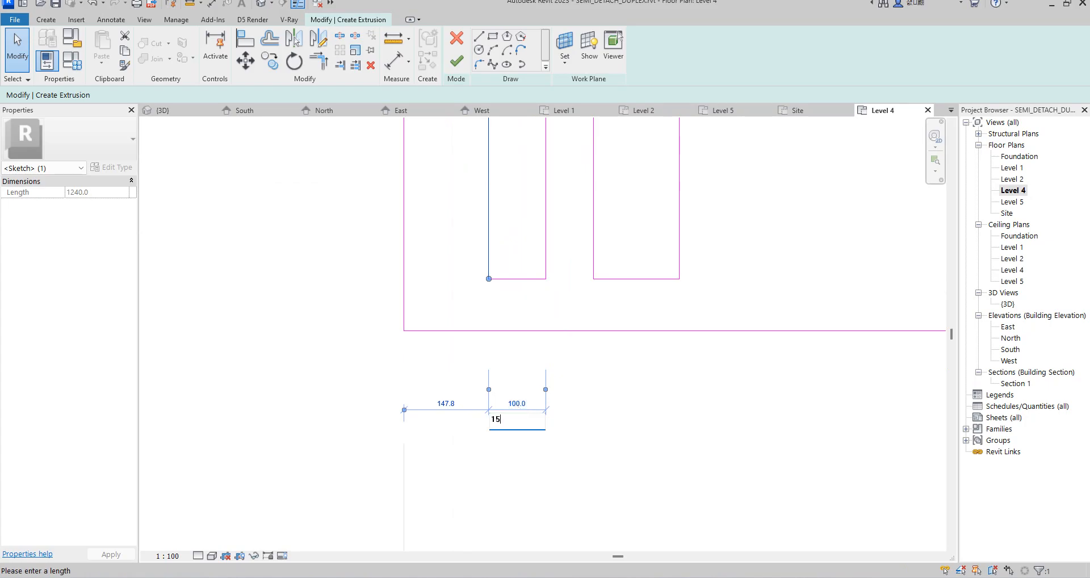
key("Return")
left_click(618, 441)
- Multiple-copy the second slot toward the party wall, using the distance between matching corners of the first two slots as spacing
scroll(544, 450, "down", 5)
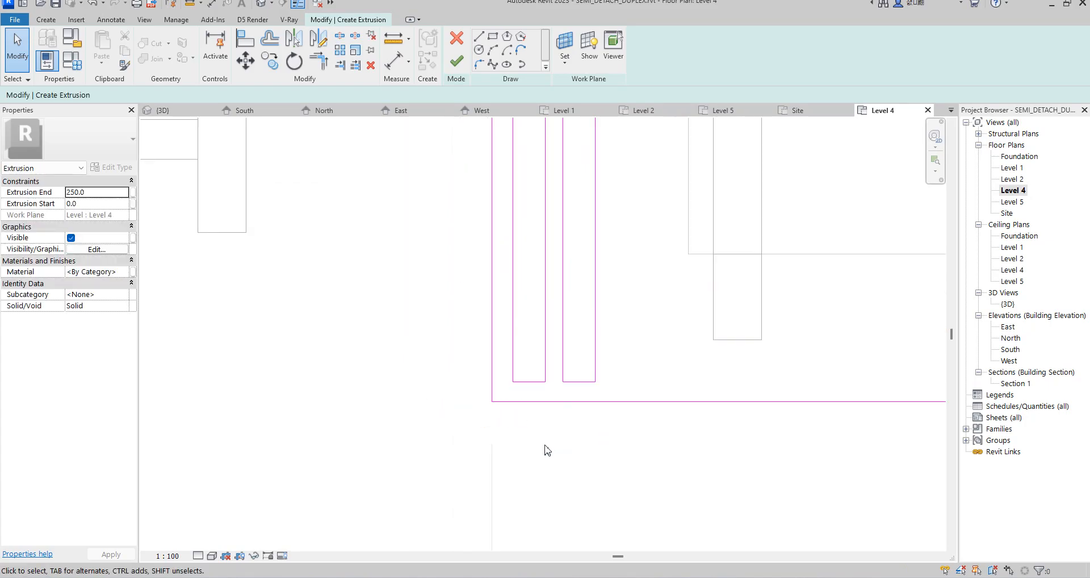
left_click_drag(566, 407, 585, 474)
left_click(271, 72)
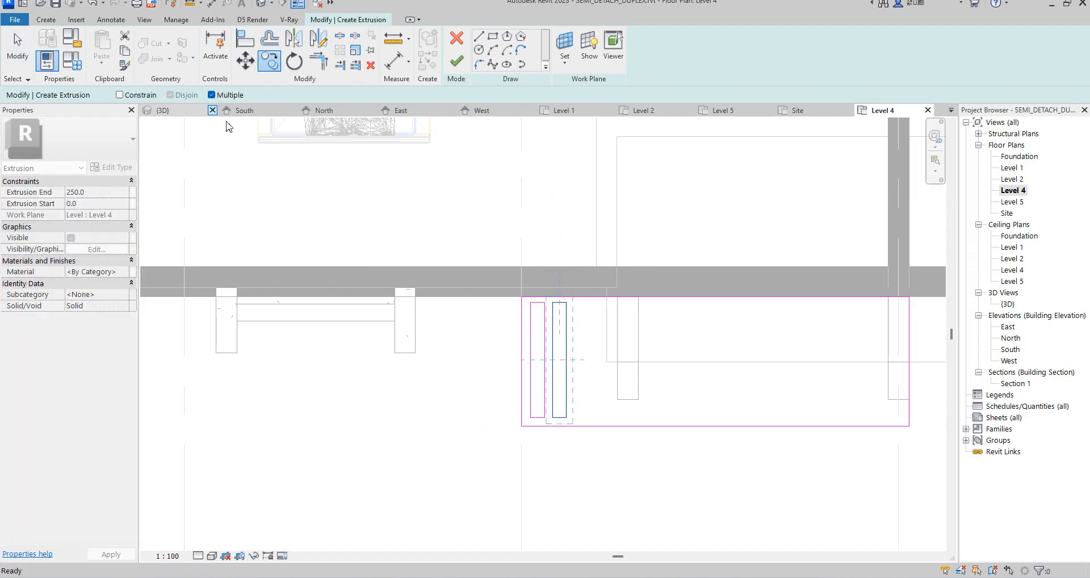
scroll(532, 297, "up", 4)
left_click(489, 276)
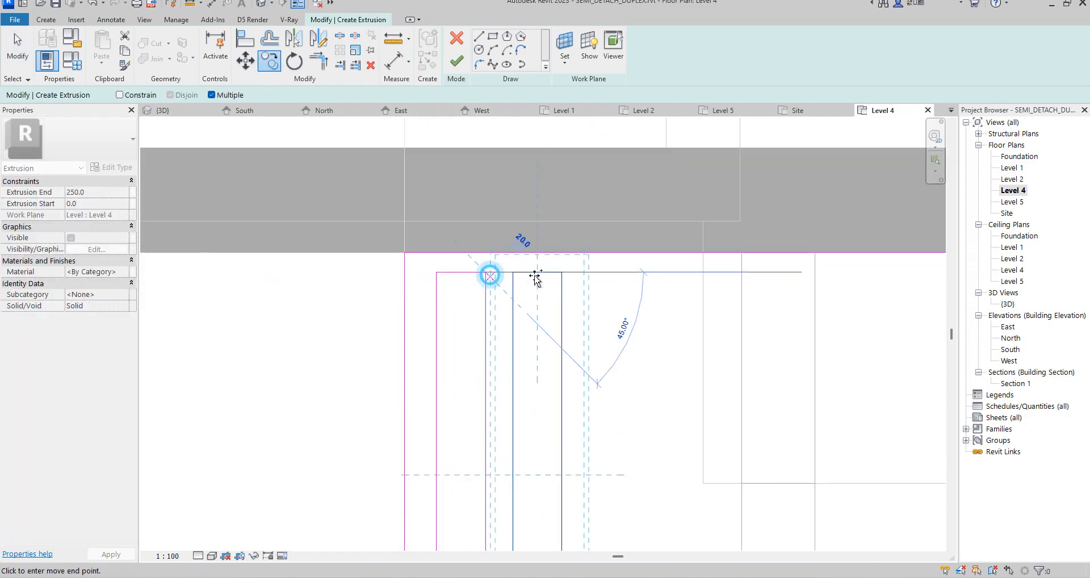
left_click(560, 273)
left_click(641, 274)
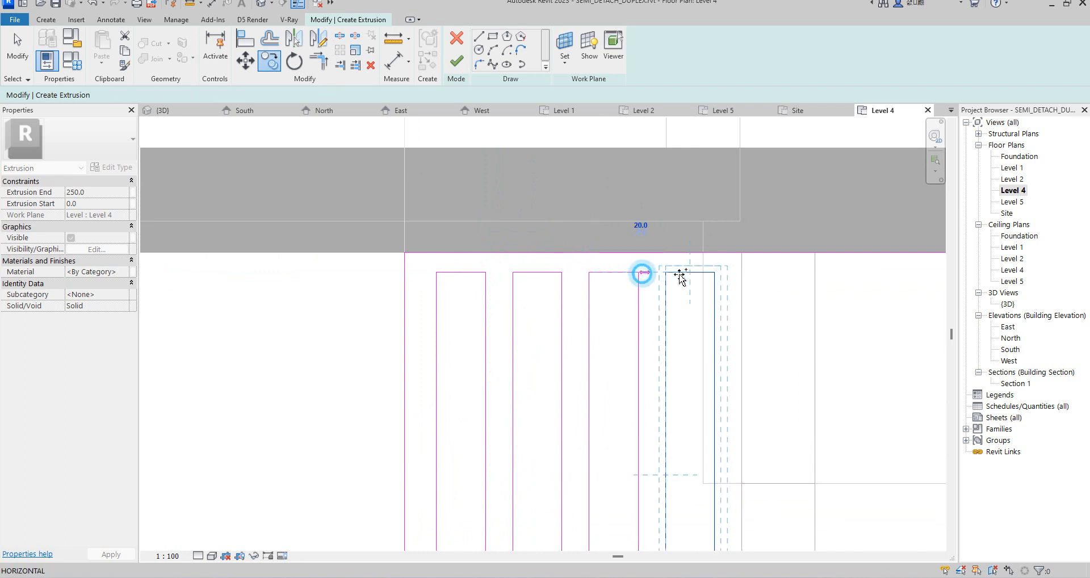
left_click(714, 274)
left_click(798, 275)
- Continue copying the slot at the same spacing until the row of 17 slots reaches the party wall
scroll(798, 275, "down", 3)
left_click(699, 267)
left_click(730, 267)
scroll(592, 290, "down", 7)
scroll(680, 279, "up", 5)
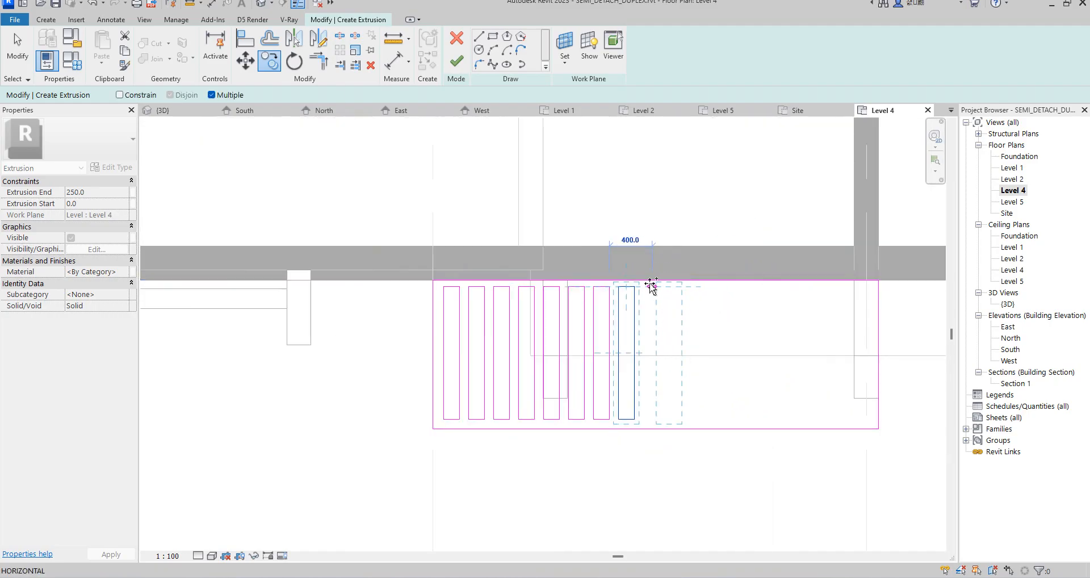
left_click(640, 290)
left_click(666, 289)
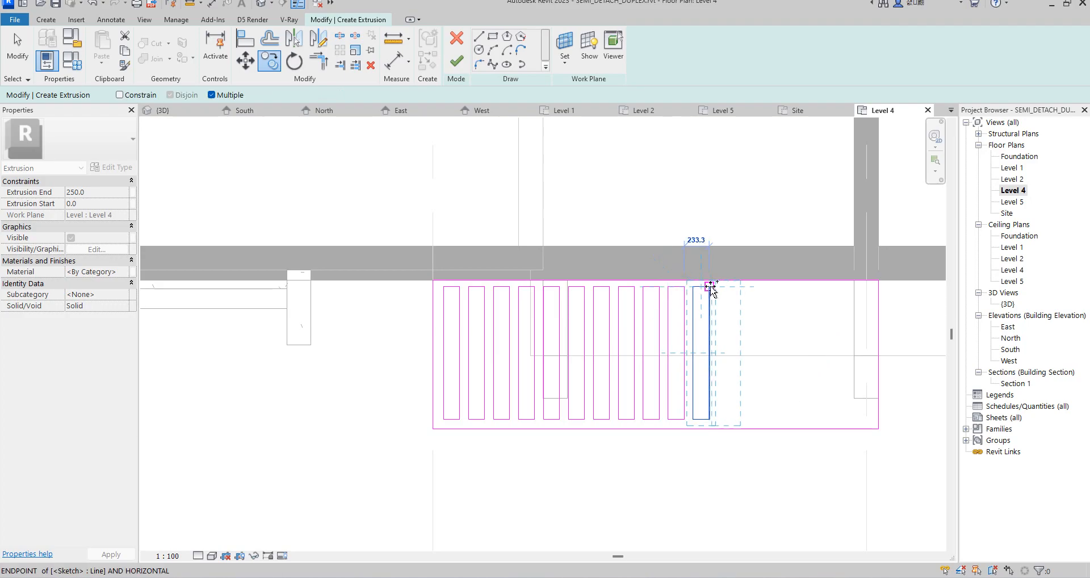
left_click(736, 287)
left_click(761, 287)
left_click(781, 287)
left_click(811, 287)
left_click(833, 286)
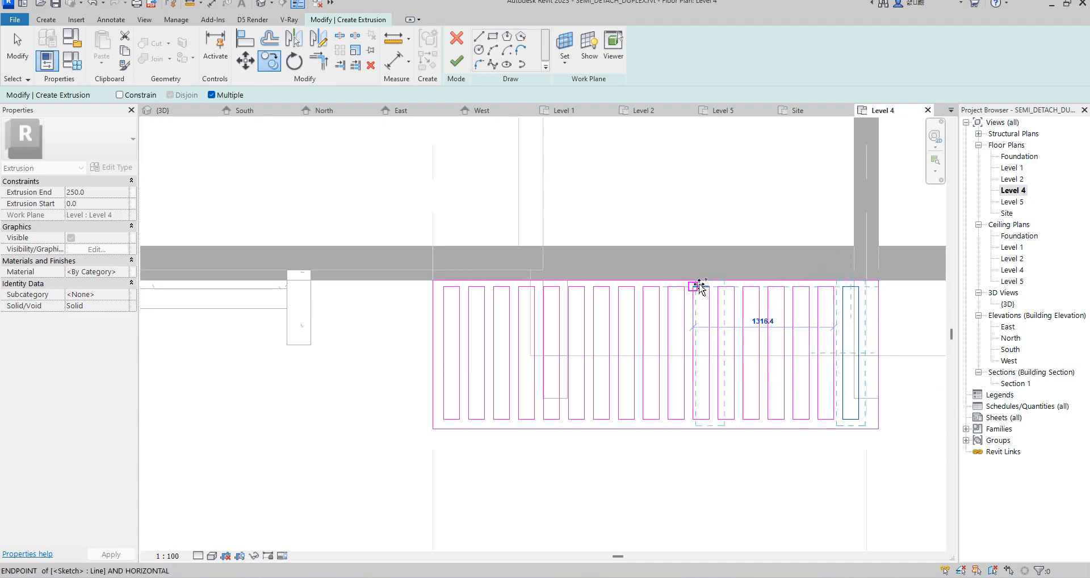
- Pull the outline's party wall end back to grid line 3 and finish the canopy extrusion sketch
scroll(706, 287, "down", 2)
left_click(697, 211)
right_click(709, 218)
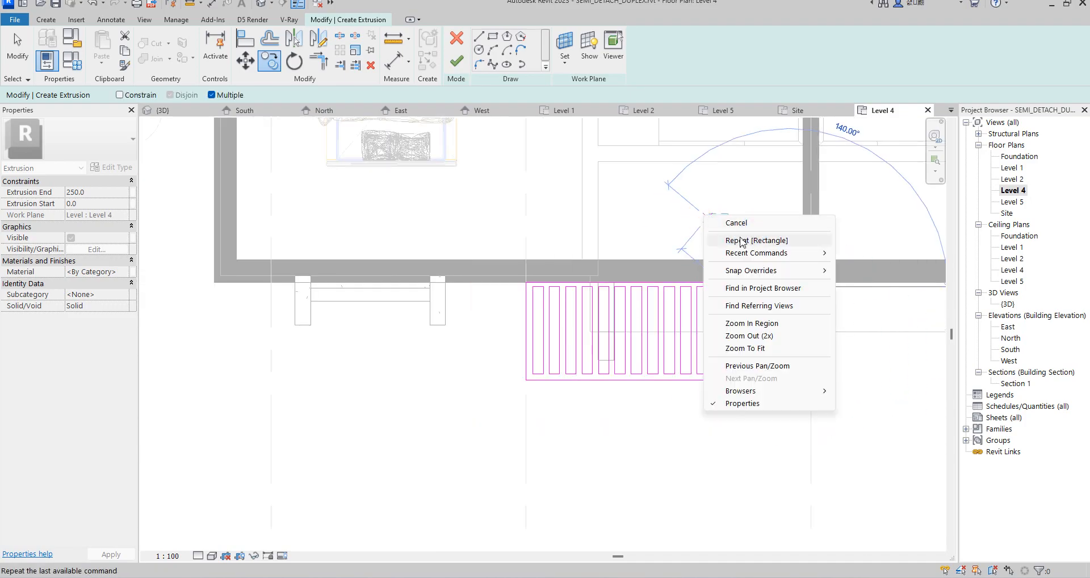
left_click(732, 224)
scroll(831, 303, "up", 2)
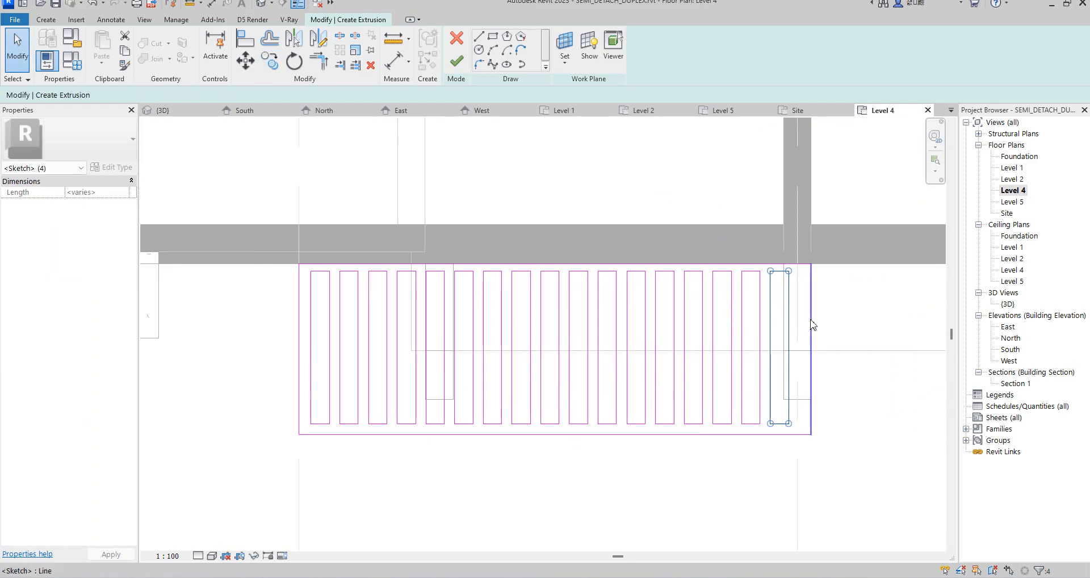
left_click(864, 312)
scroll(766, 324, "down", 4)
scroll(766, 324, "up", 3)
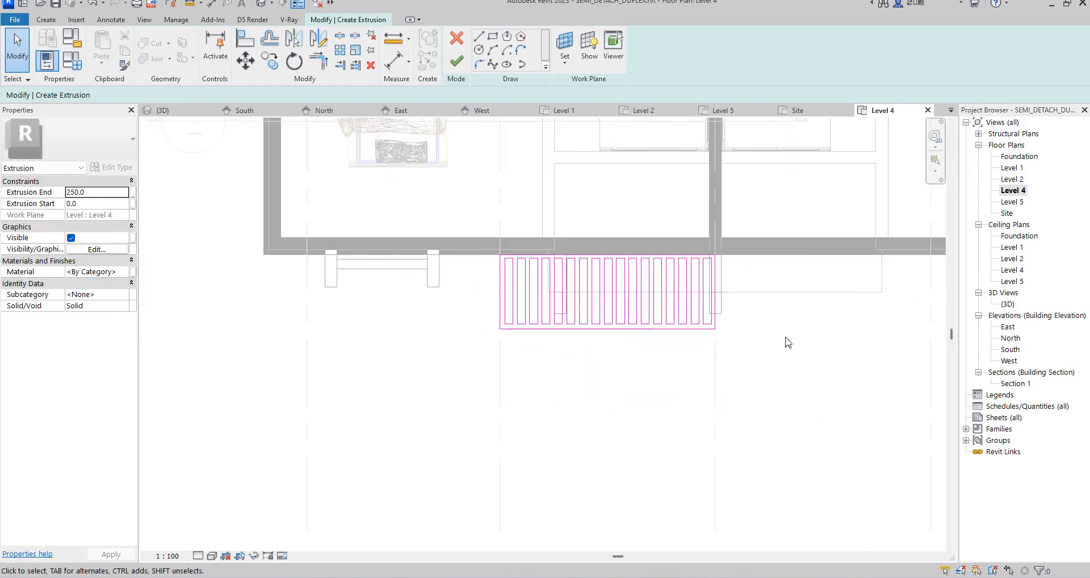
left_click(456, 62)
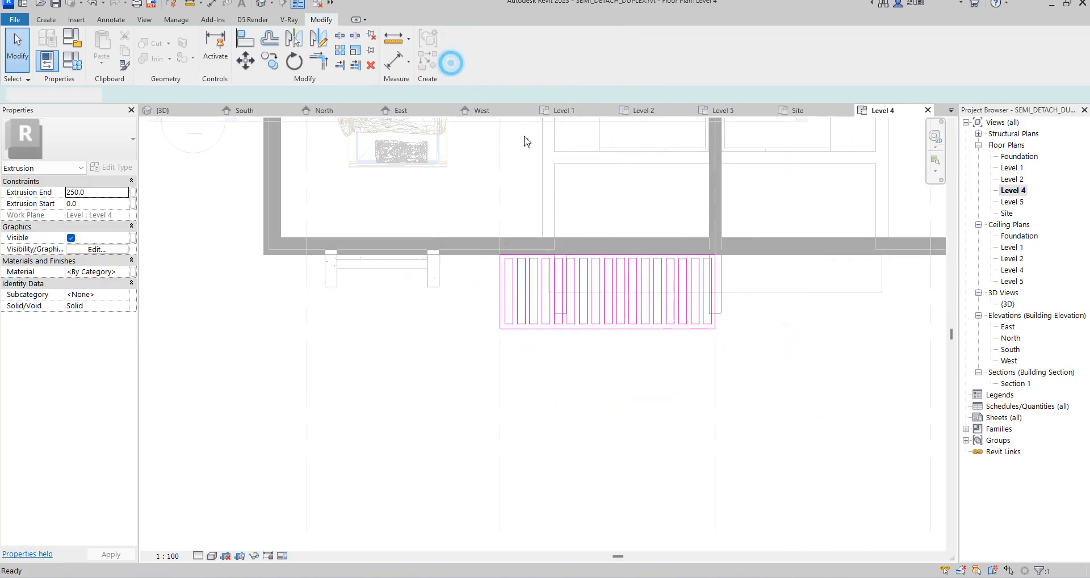
- In the South elevation, reshape the canopy to a thin slab on top of the fins, from 1100 to about 1143 mm above Level 4
double_click(1016, 351)
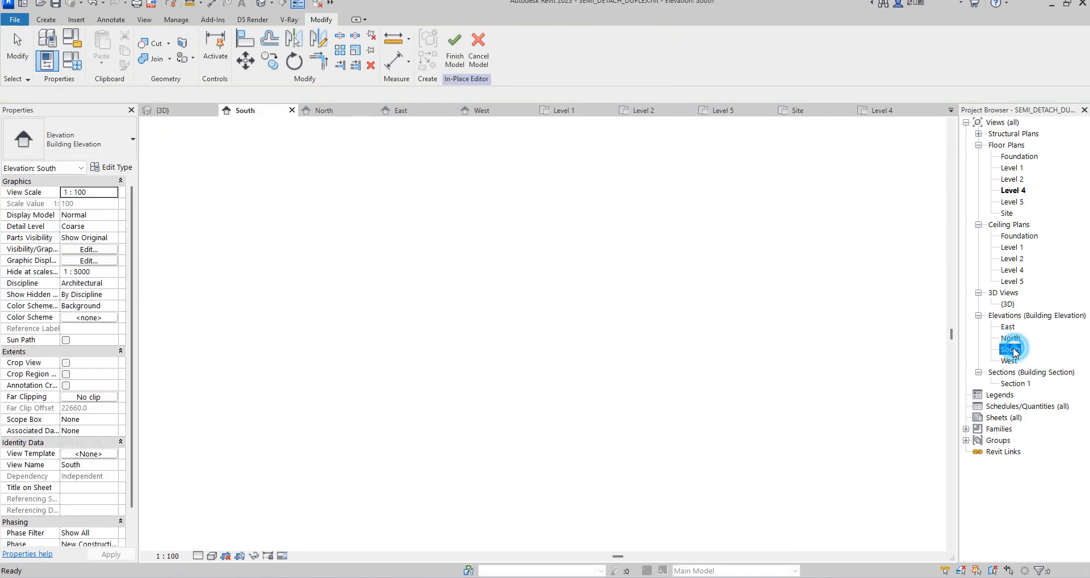
scroll(611, 316, "up", 5)
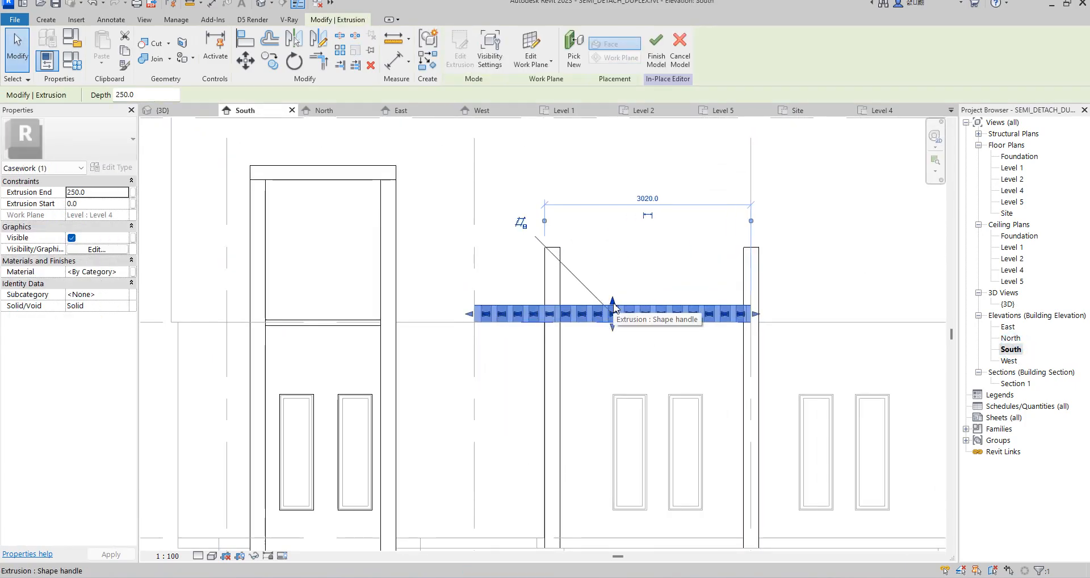
left_click_drag(613, 300, 612, 241)
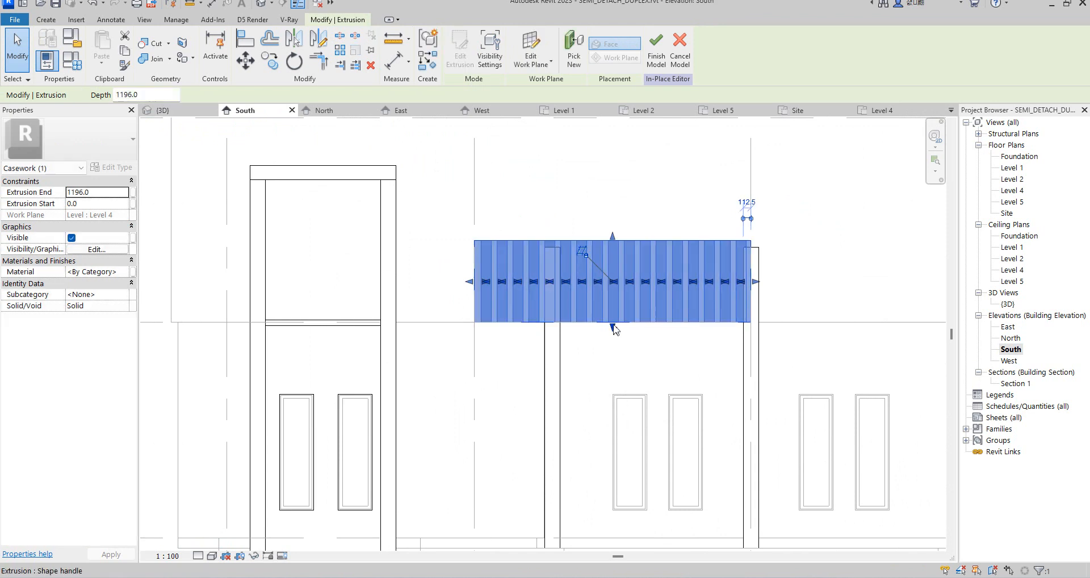
left_click_drag(613, 325, 641, 280)
scroll(607, 252, "up", 5)
left_click(663, 363)
scroll(688, 352, "down", 3)
left_click(696, 329)
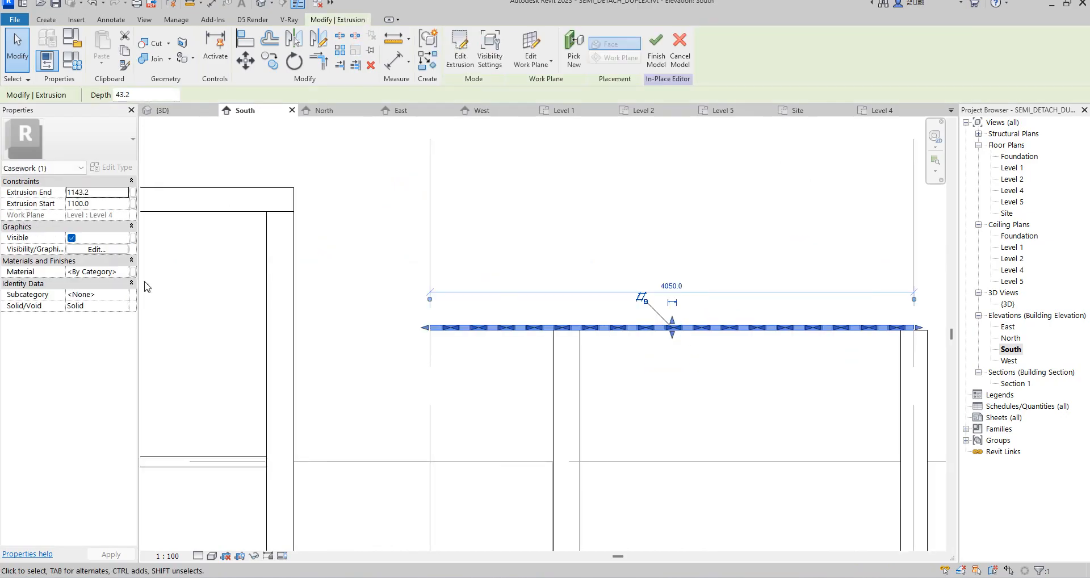
- Assign a material to the slotted canopy extrusion
left_click(120, 272)
left_click(128, 271)
double_click(138, 295)
left_click(718, 397)
- Stretch the canopy's grid line 3 end to the outer edge of the fin at the party wall
scroll(365, 250, "up", 4)
scroll(676, 353, "down", 4)
scroll(669, 324, "up", 3)
left_click(675, 306)
scroll(707, 313, "up", 2)
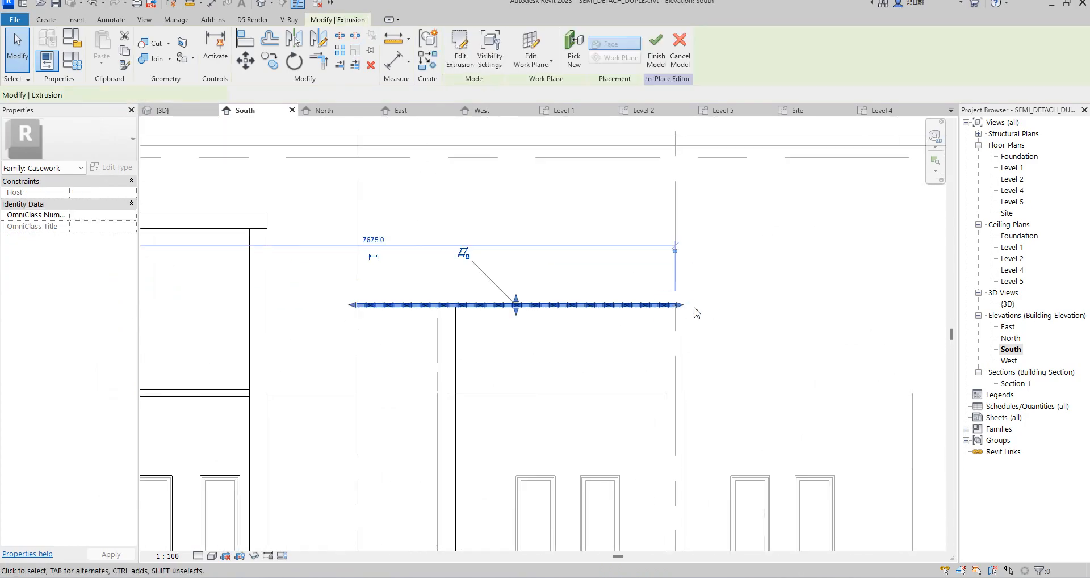
left_click(663, 304)
scroll(662, 302, "up", 3)
left_click(752, 301)
scroll(719, 346, "down", 3)
scroll(719, 345, "down", 2)
- Examine the slotted canopy, the fins and the tall frame on the front facade in the 3D view
double_click(1008, 303)
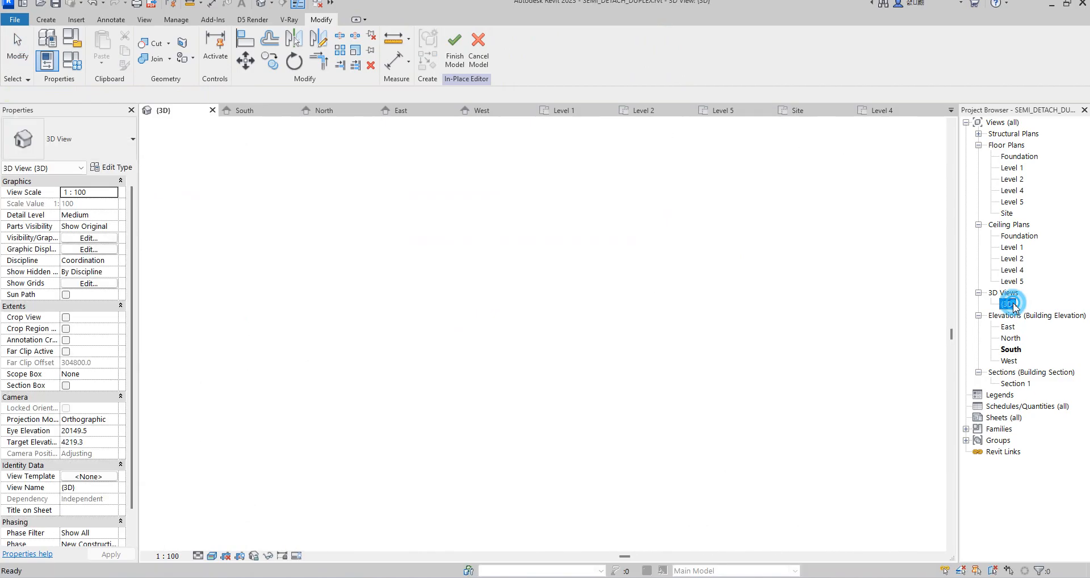
scroll(554, 236, "up", 3)
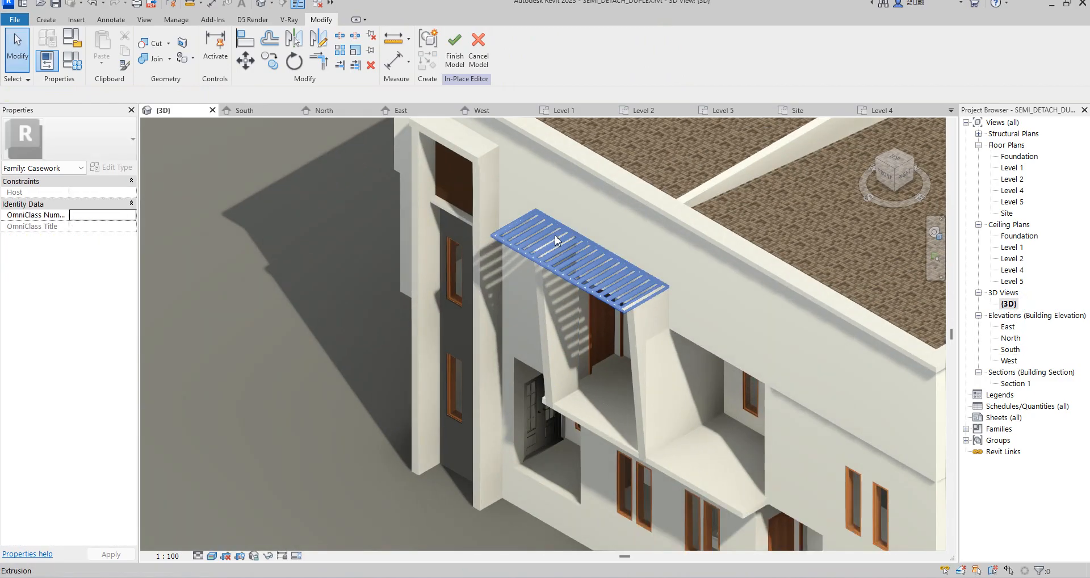
scroll(516, 340, "down", 4)
scroll(515, 302, "up", 3)
scroll(546, 383, "down", 3)
scroll(547, 389, "up", 2)
scroll(547, 389, "down", 3)
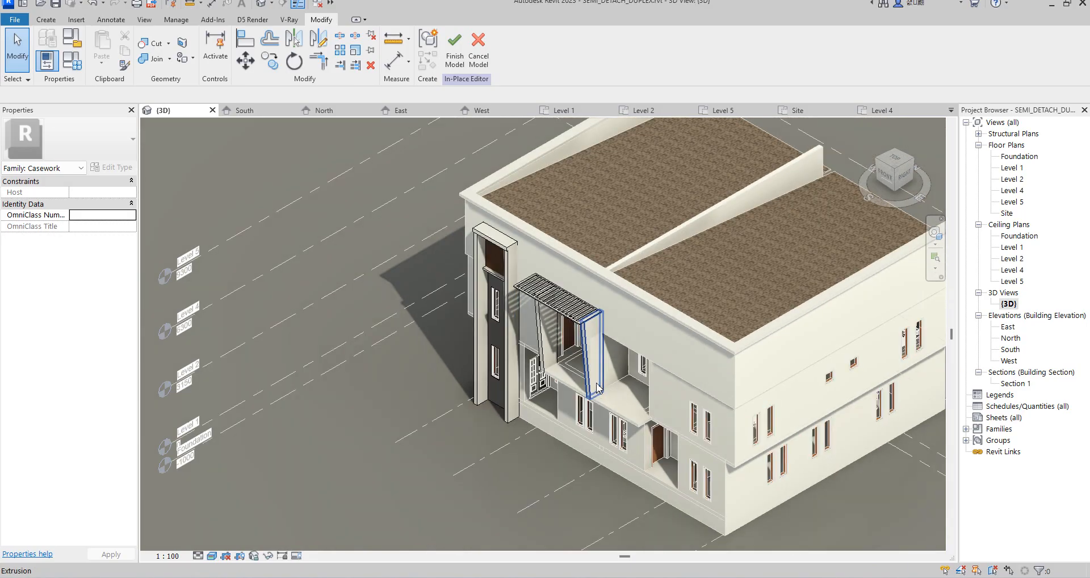
scroll(583, 392, "up", 2)
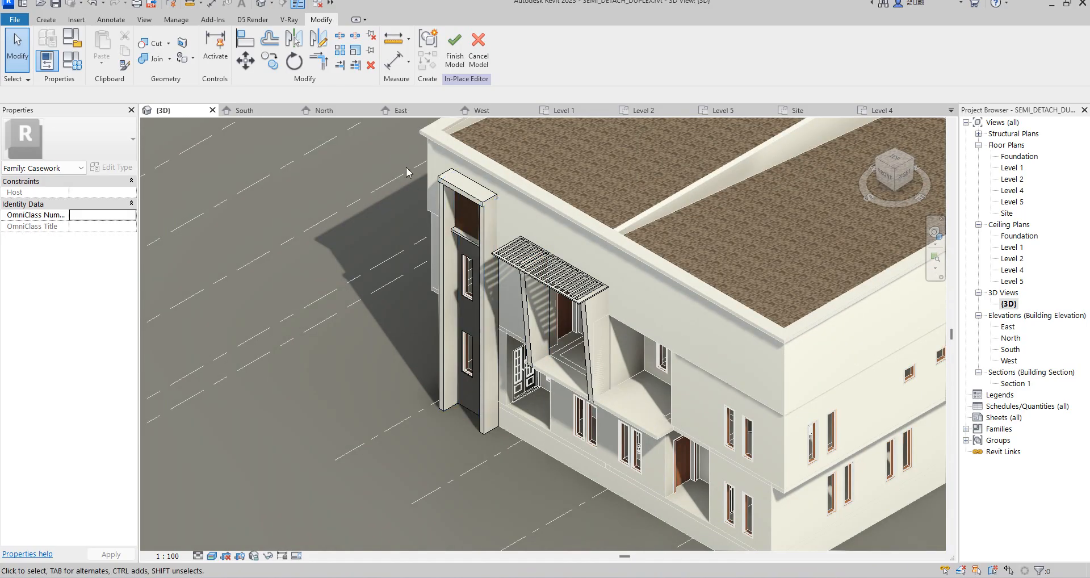
scroll(381, 151, "down", 3)
left_click_drag(381, 148, 518, 462)
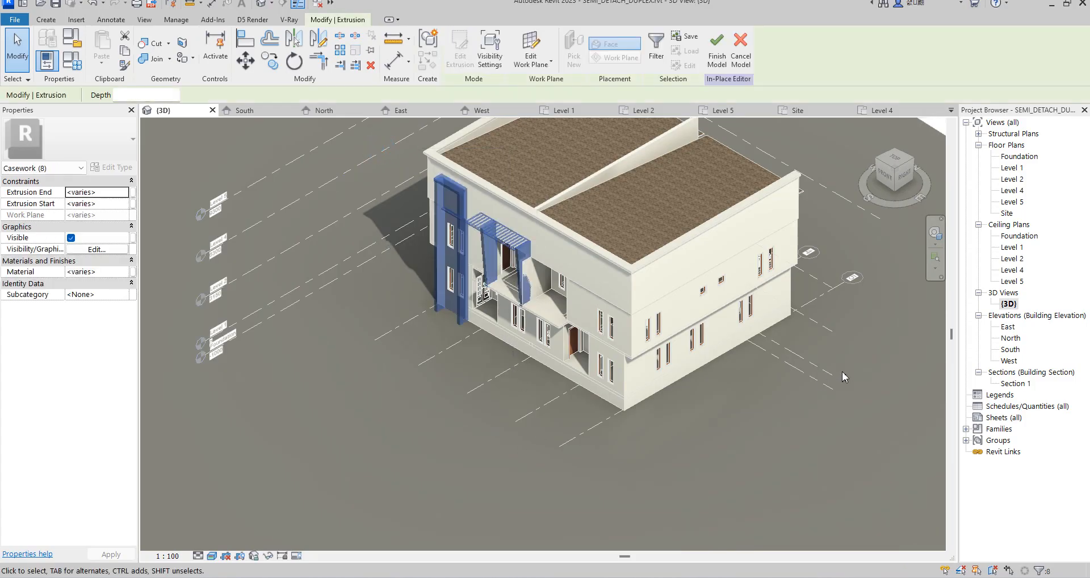
left_click(309, 382)
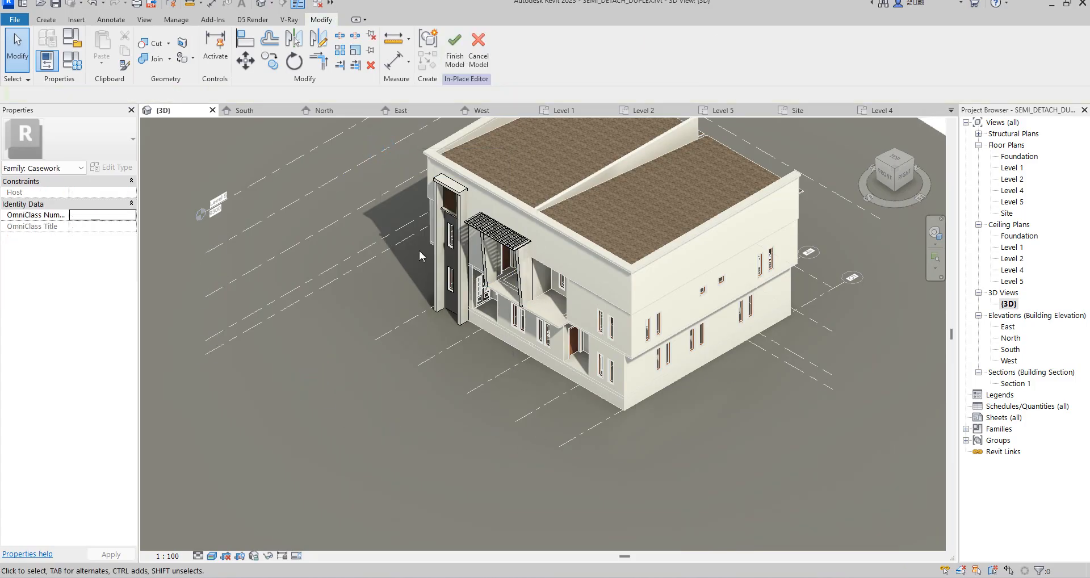
scroll(472, 206, "up", 5)
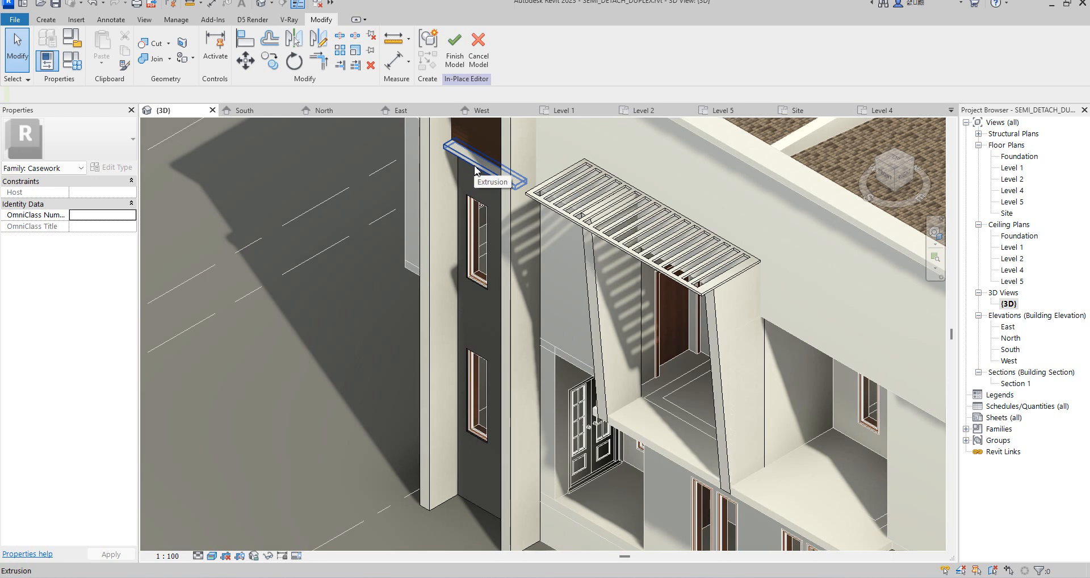
- In the South elevation, move the ledge between the tall frame's posts straight down from Level 4 to the Level 2 slab edge
left_click(475, 170)
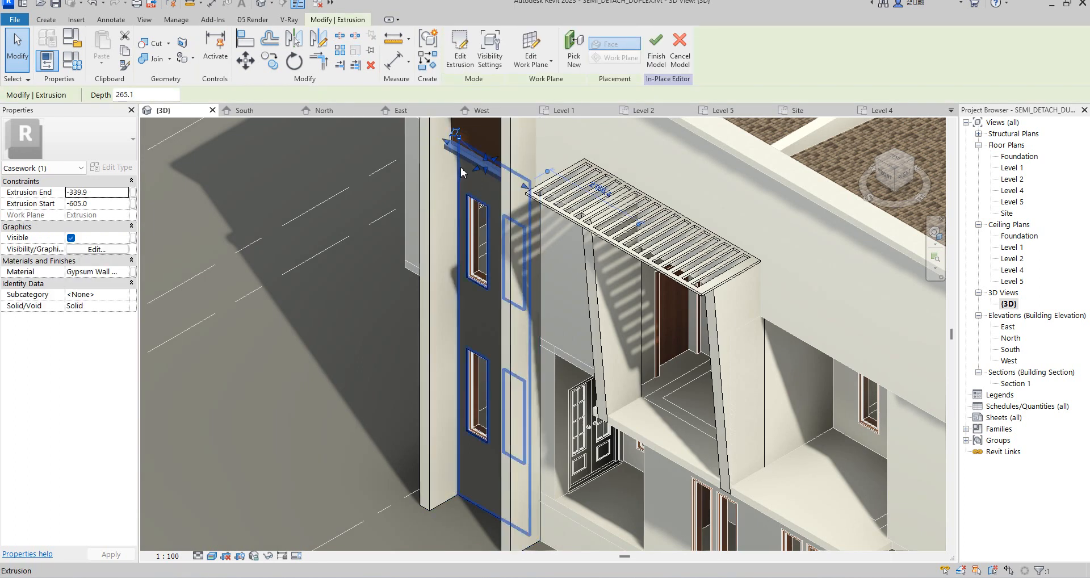
double_click(1012, 349)
scroll(404, 368, "up", 2)
scroll(454, 426, "down", 3)
scroll(457, 500, "up", 2)
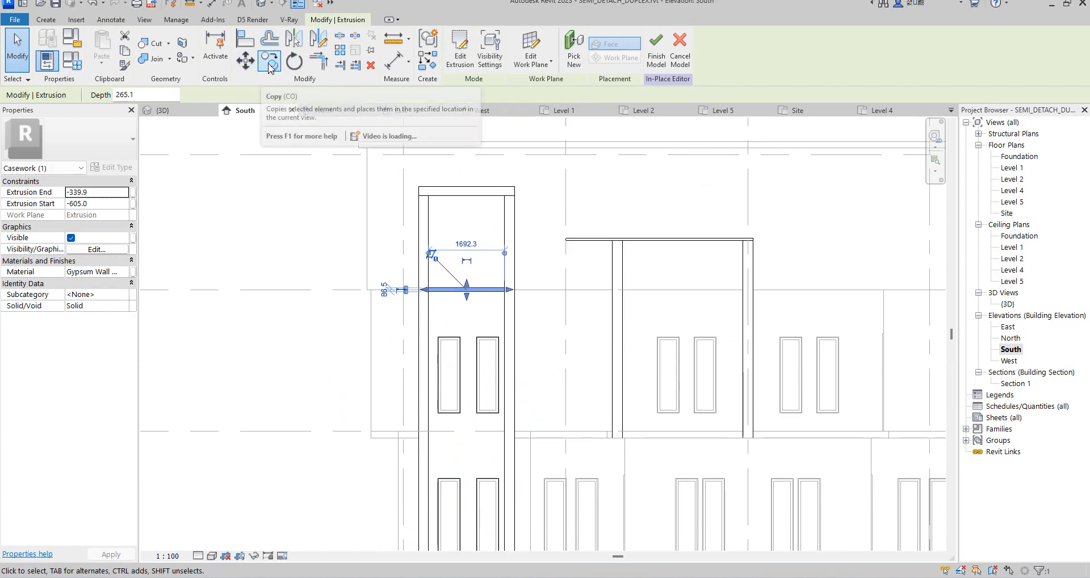
left_click(245, 60)
scroll(514, 298, "up", 3)
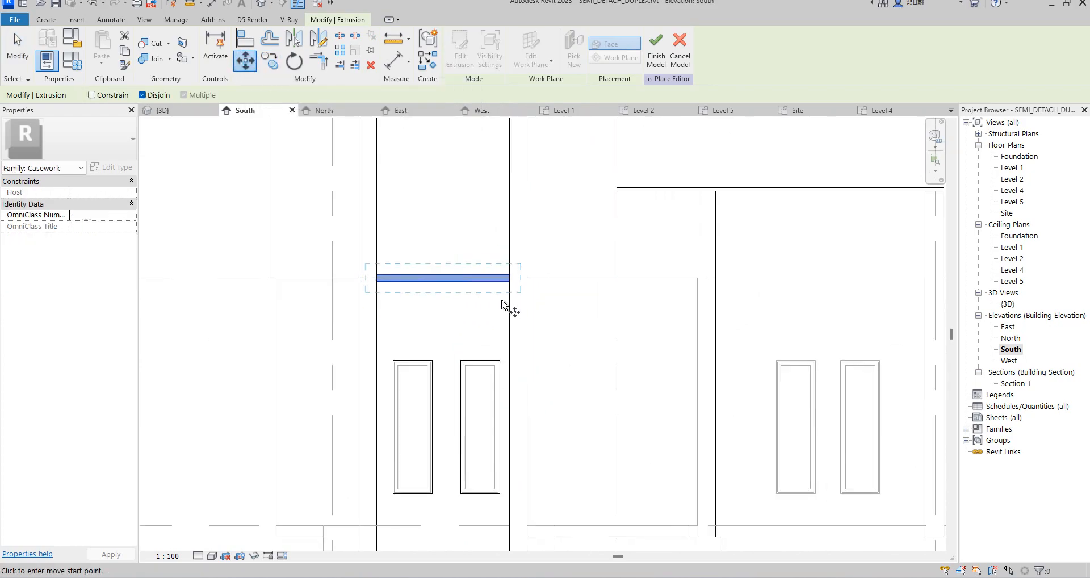
left_click(510, 279)
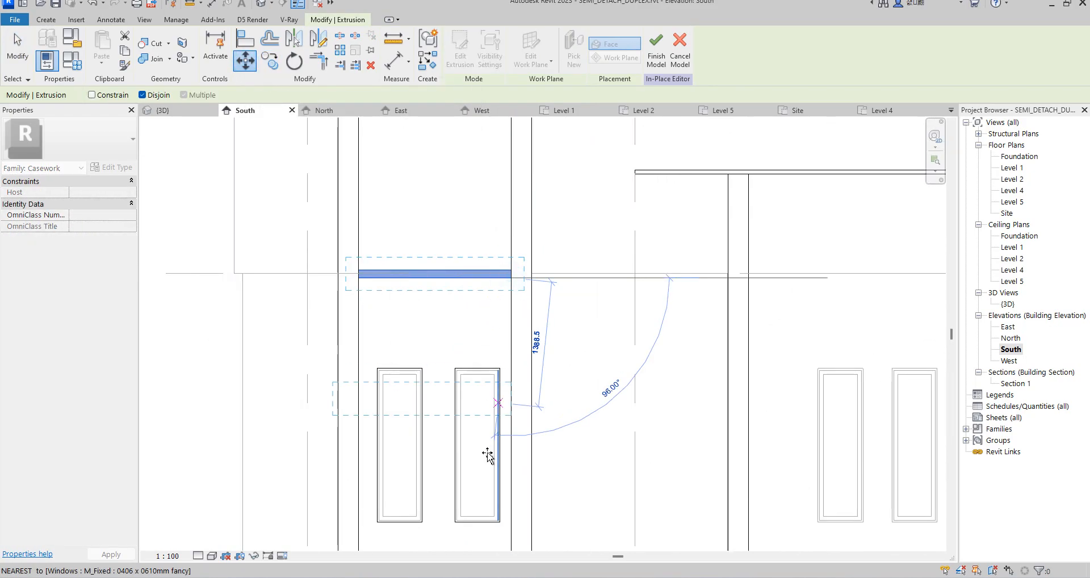
scroll(526, 343, "down", 3)
scroll(522, 462, "up", 2)
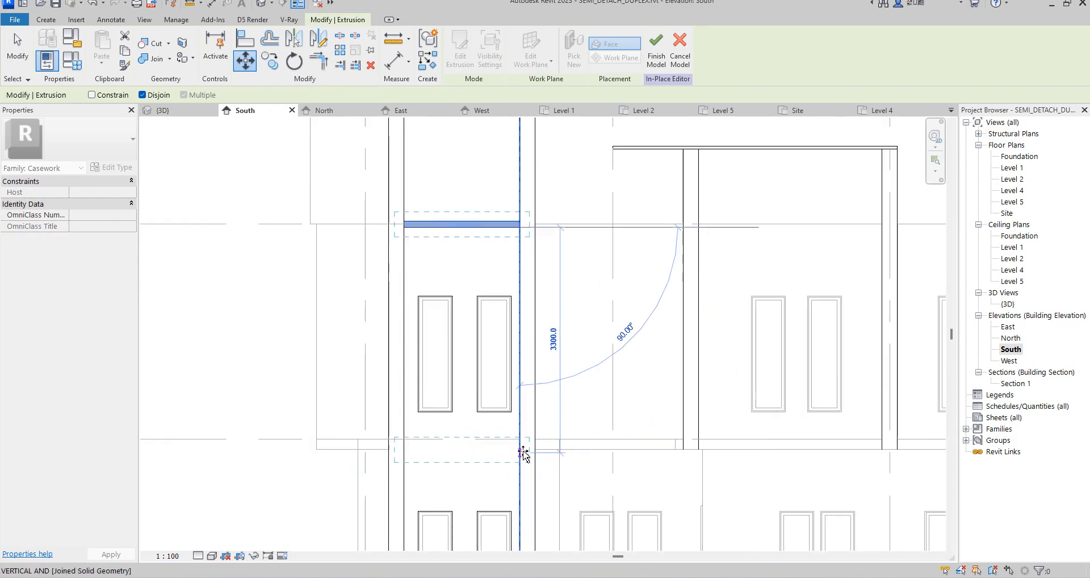
left_click(522, 448)
- Stretch the ledge's top and bottom edges to match the height of the Level 2 slab edge
scroll(385, 476, "up", 6)
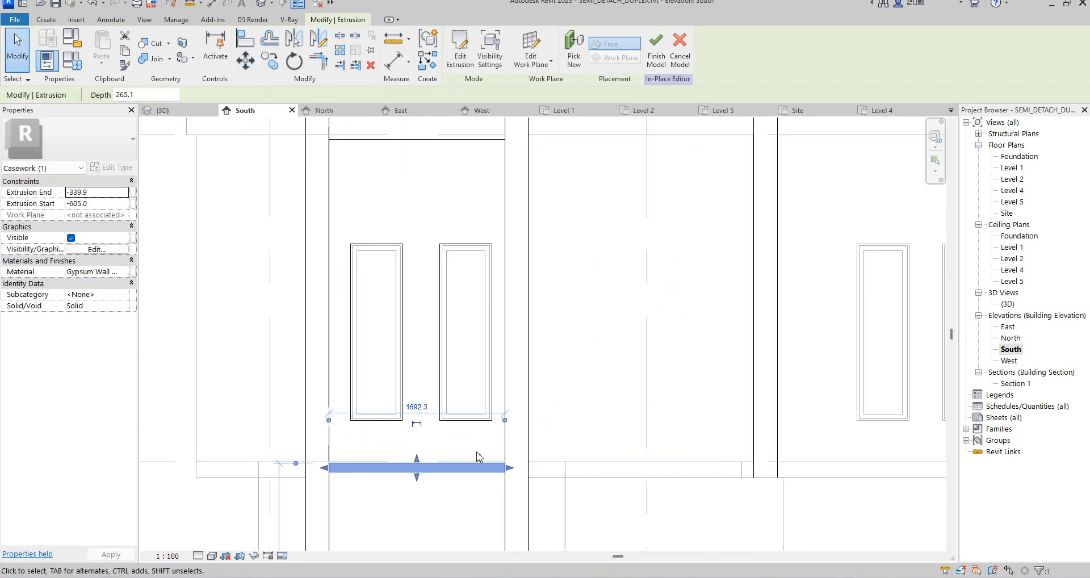
left_click_drag(376, 463, 377, 454)
scroll(613, 303, "down", 3)
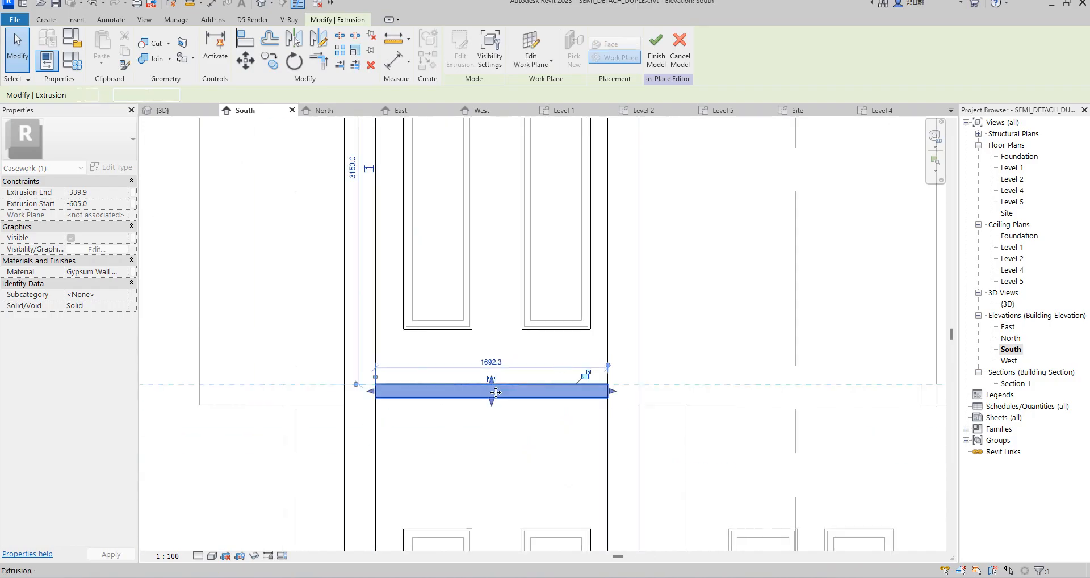
left_click_drag(491, 402, 490, 406)
left_click(552, 361)
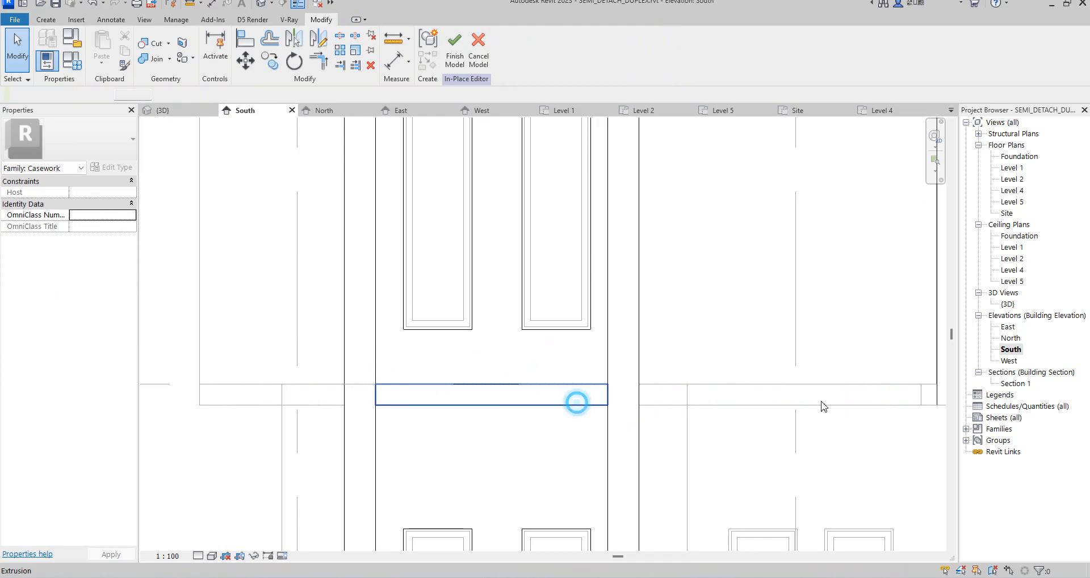
- In the 3D view, stretch the ledge's depth to 605 mm, from extrusion start -605.0 to extrusion end 0.0
left_click(577, 401)
double_click(1011, 305)
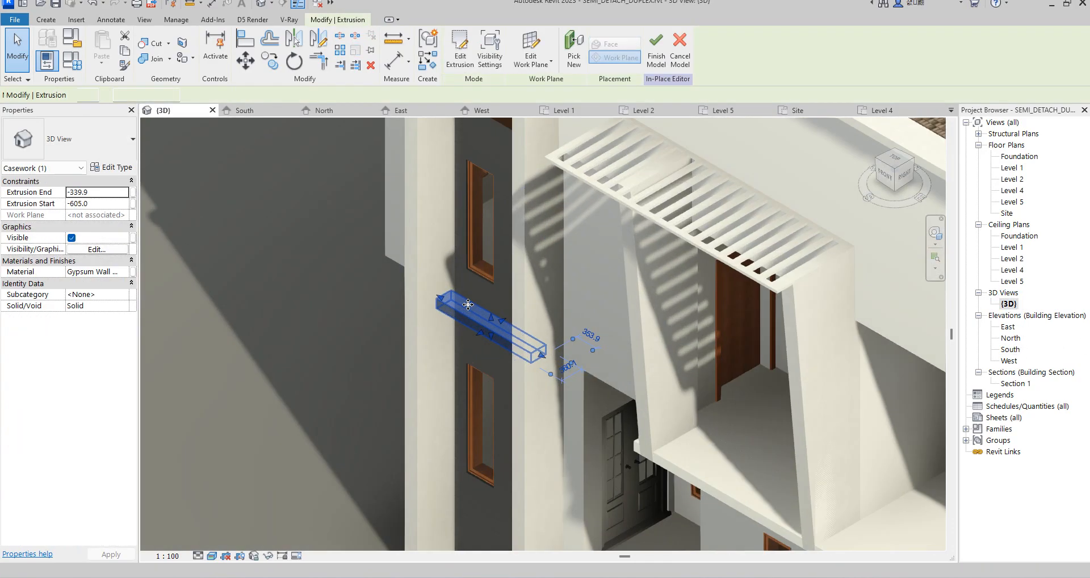
scroll(468, 304, "up", 1)
left_click_drag(481, 339, 458, 355)
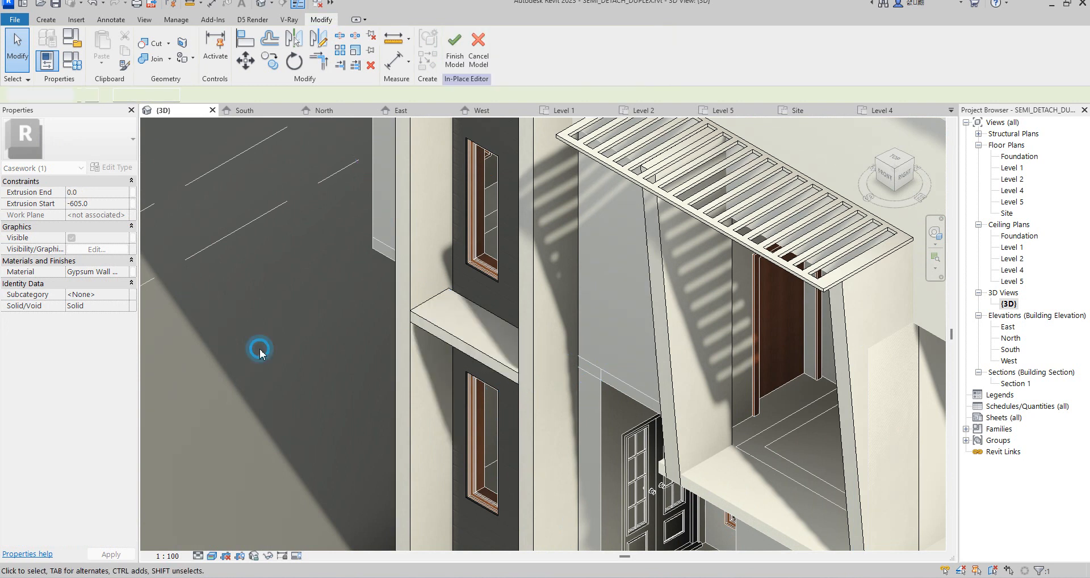
left_click(260, 350)
scroll(514, 316, "down", 6)
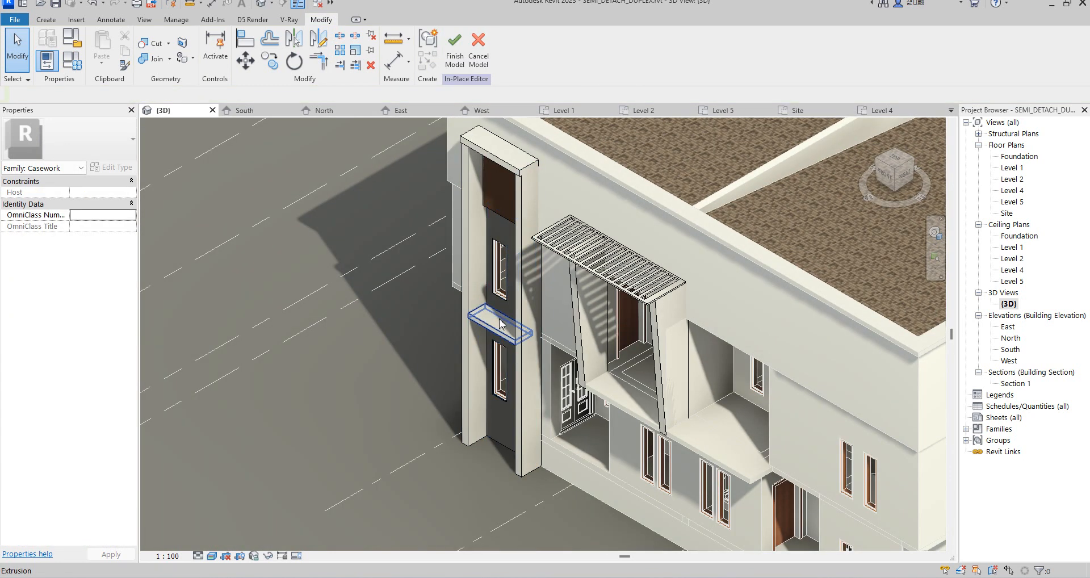
- Duplicate the ledge's Gypsum Wall Board material as Gypsum Wall Board(3)
left_click(493, 334)
left_click(369, 340)
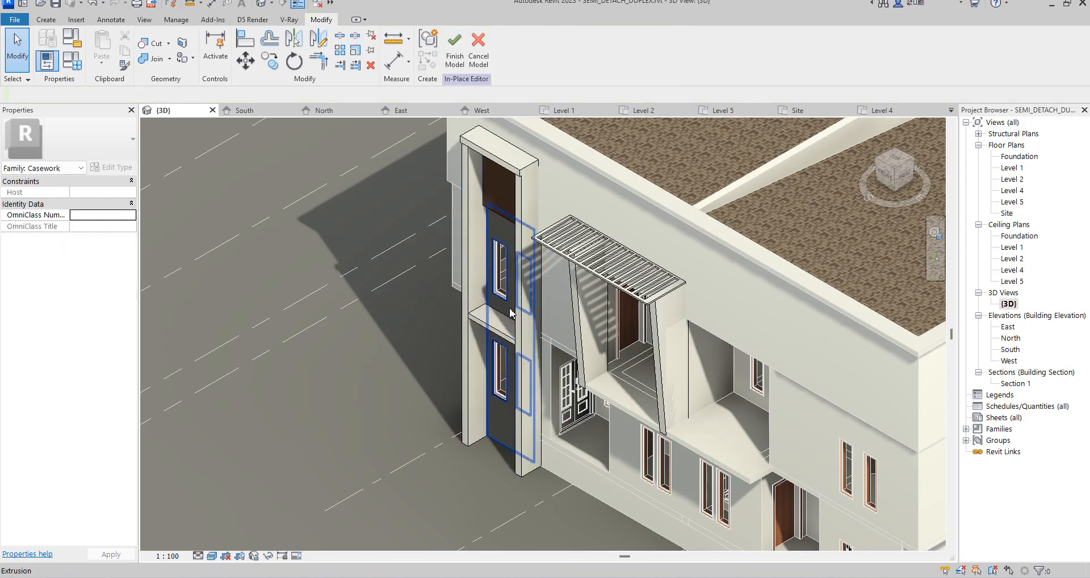
left_click(496, 333)
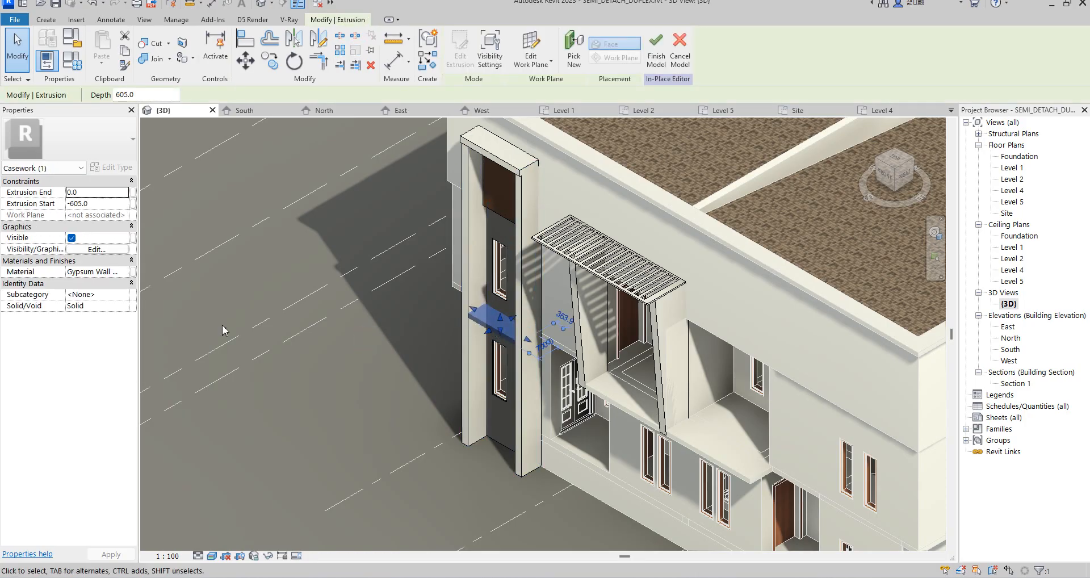
left_click(128, 272)
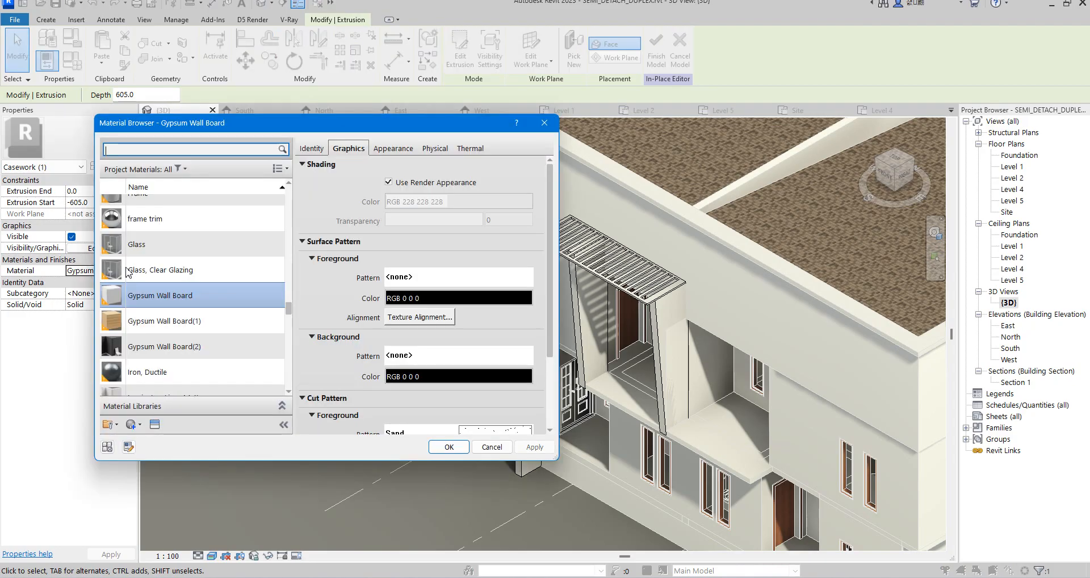
right_click(159, 304)
left_click(232, 319)
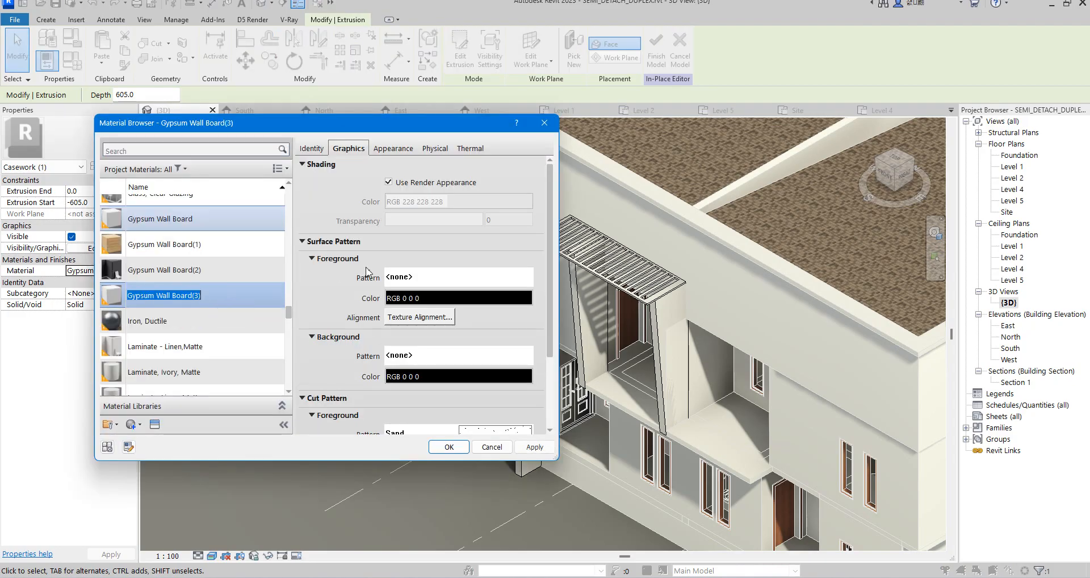
- Replace the new material's appearance with the Flagstone asset from Flooring: Stone and apply it to the ledge
left_click(396, 149)
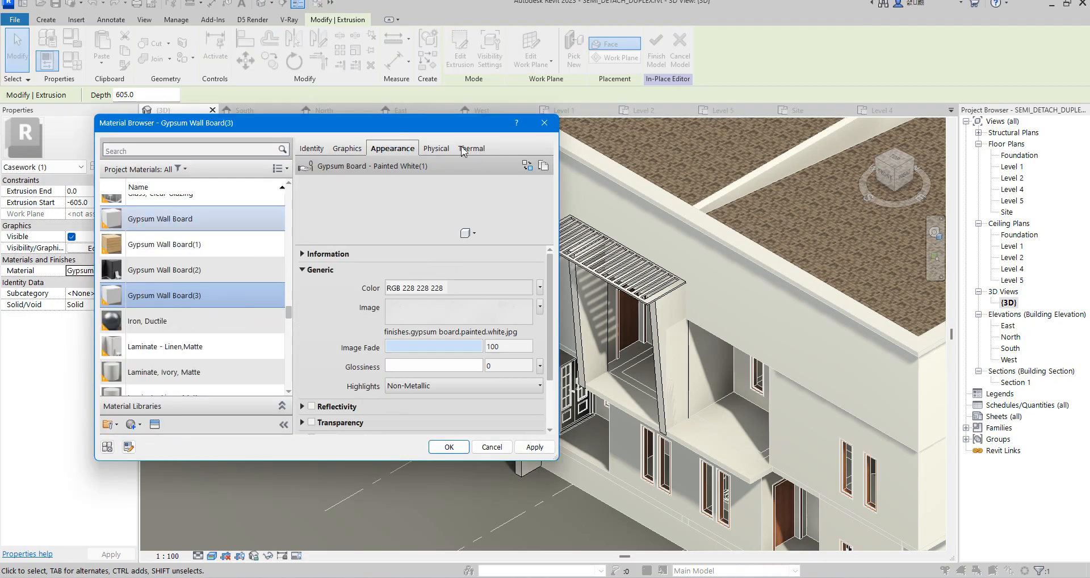
left_click(528, 165)
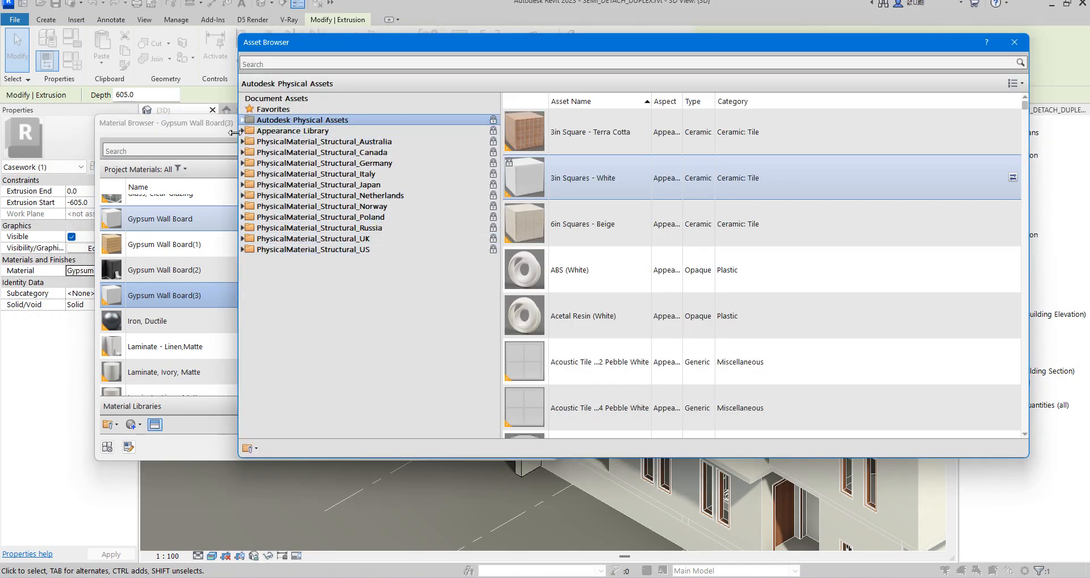
left_click(243, 132)
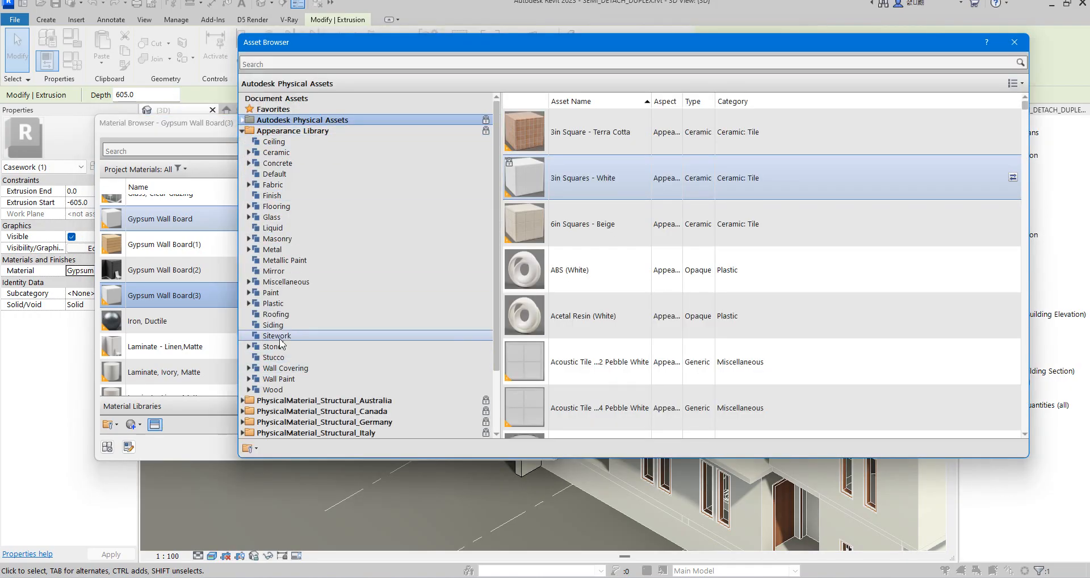
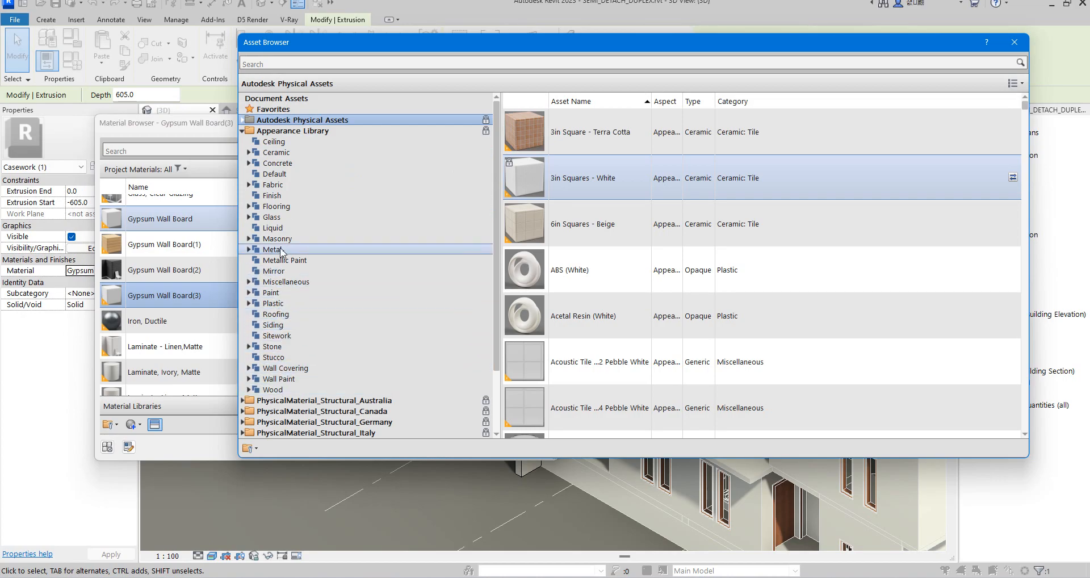
left_click(275, 209)
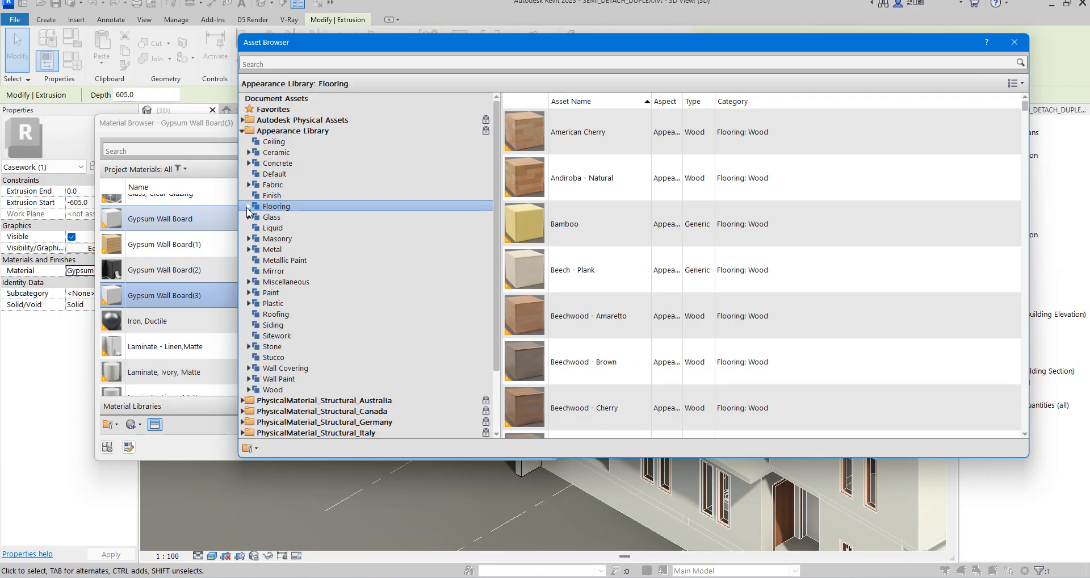
left_click(248, 208)
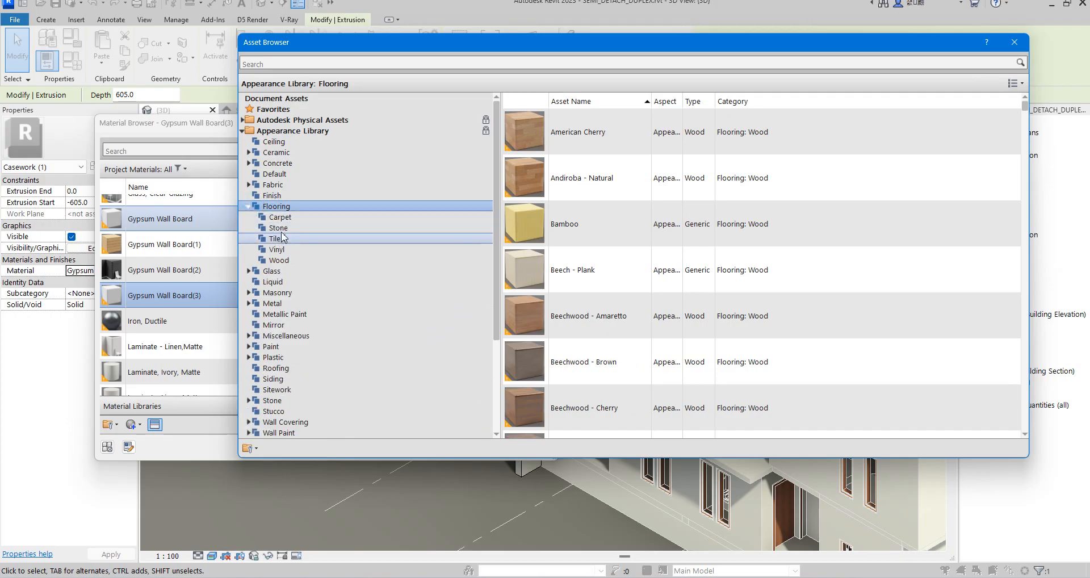
left_click(278, 227)
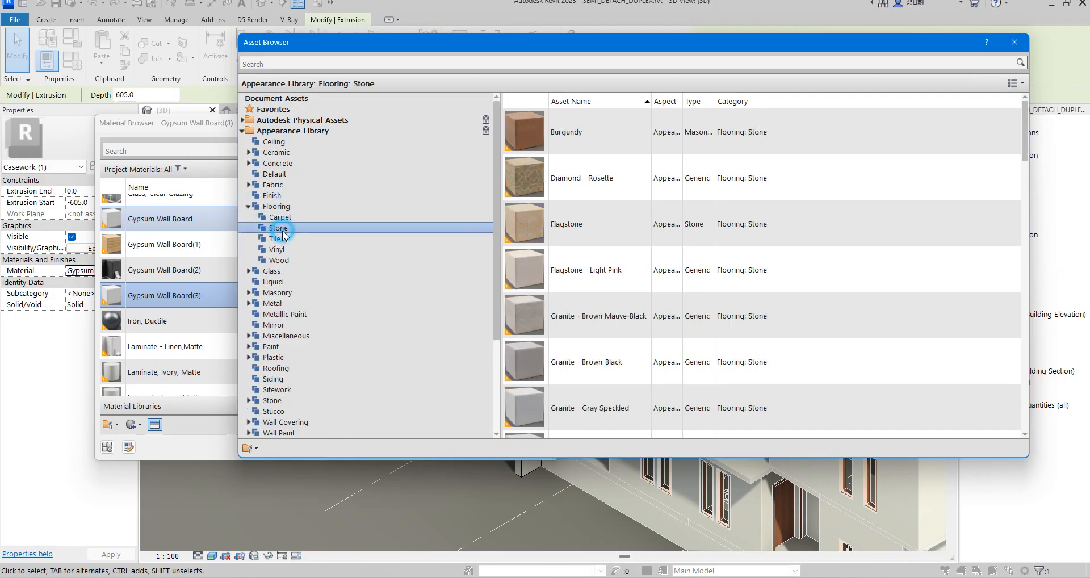
double_click(570, 226)
left_click(1014, 43)
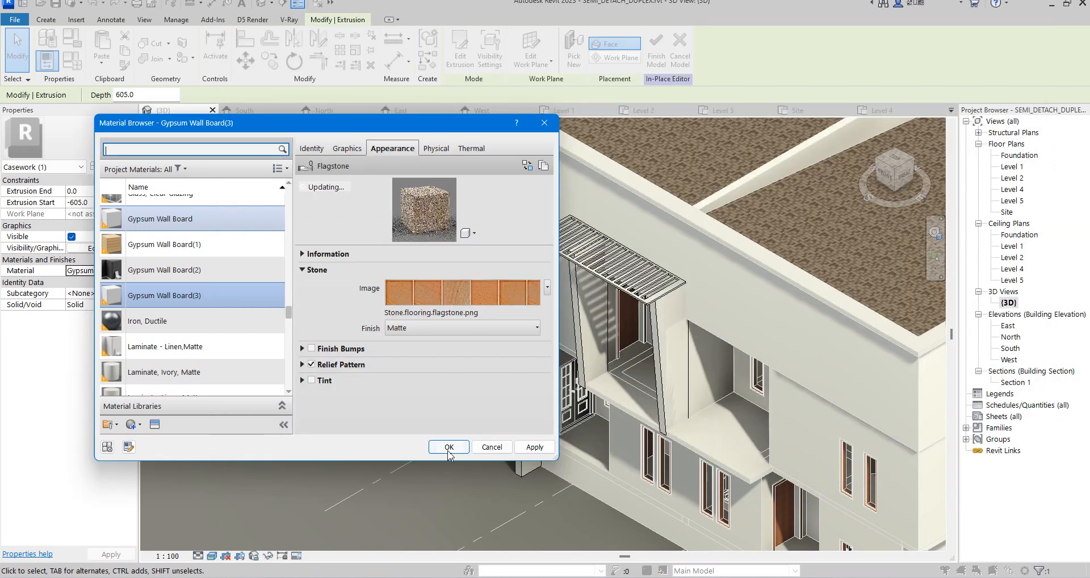
left_click(447, 454)
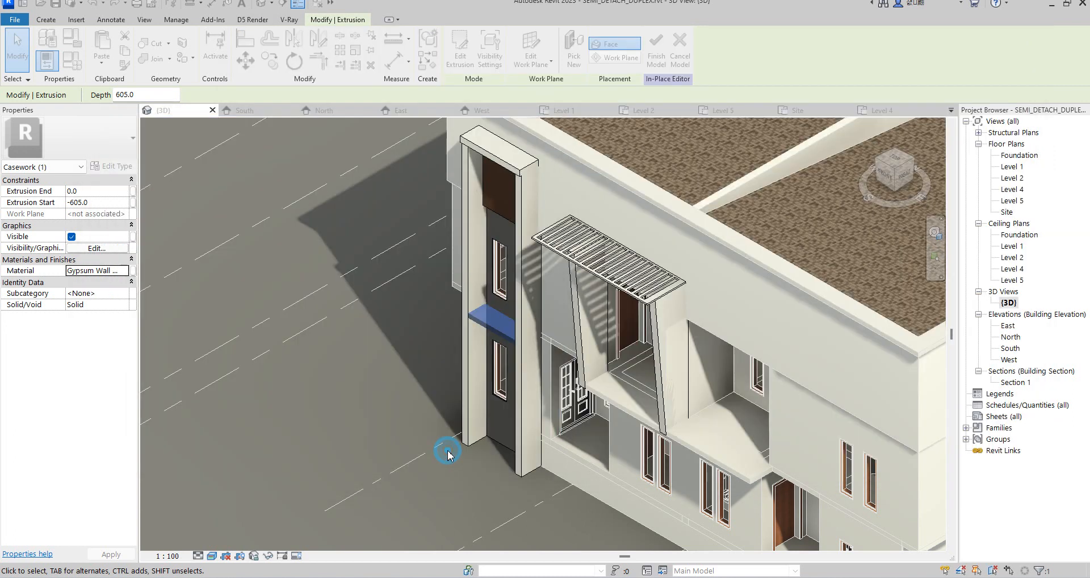
left_click(407, 353)
left_click(499, 331)
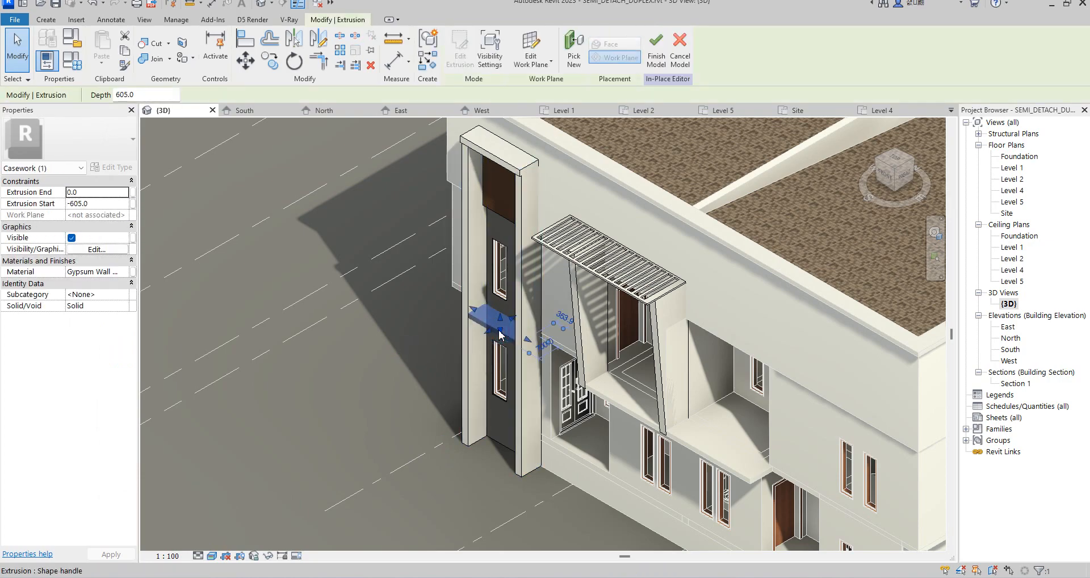
- In the South elevation, mirror a copy of all the frame, panel, ledge, fin and canopy extrusions about grid line 3
scroll(498, 332, "down", 1)
scroll(499, 332, "up", 1)
left_click(287, 269)
scroll(417, 324, "down", 3)
scroll(396, 197, "up", 2)
left_click_drag(481, 295, 604, 533)
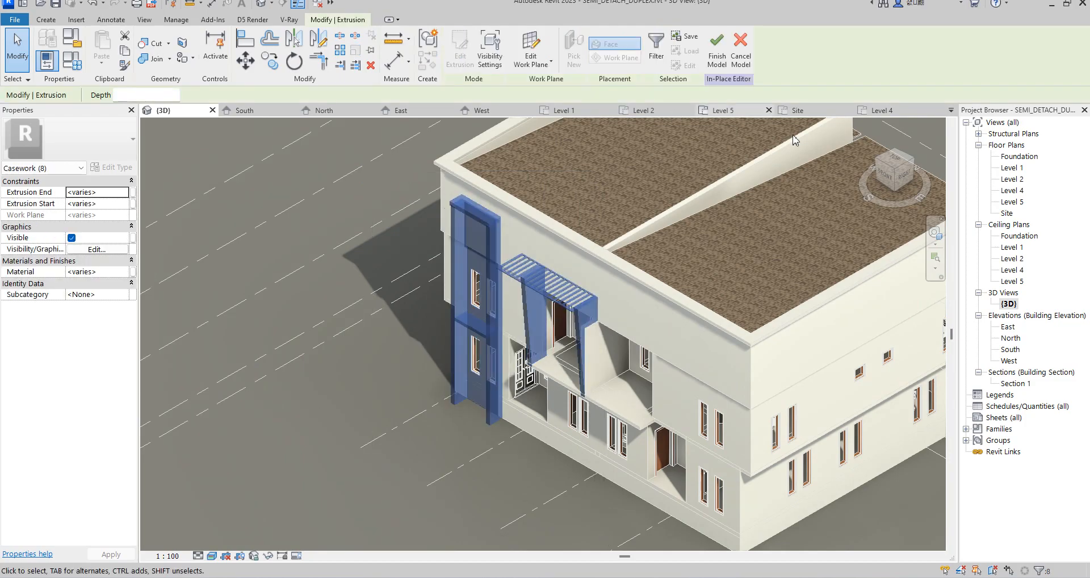
double_click(1010, 349)
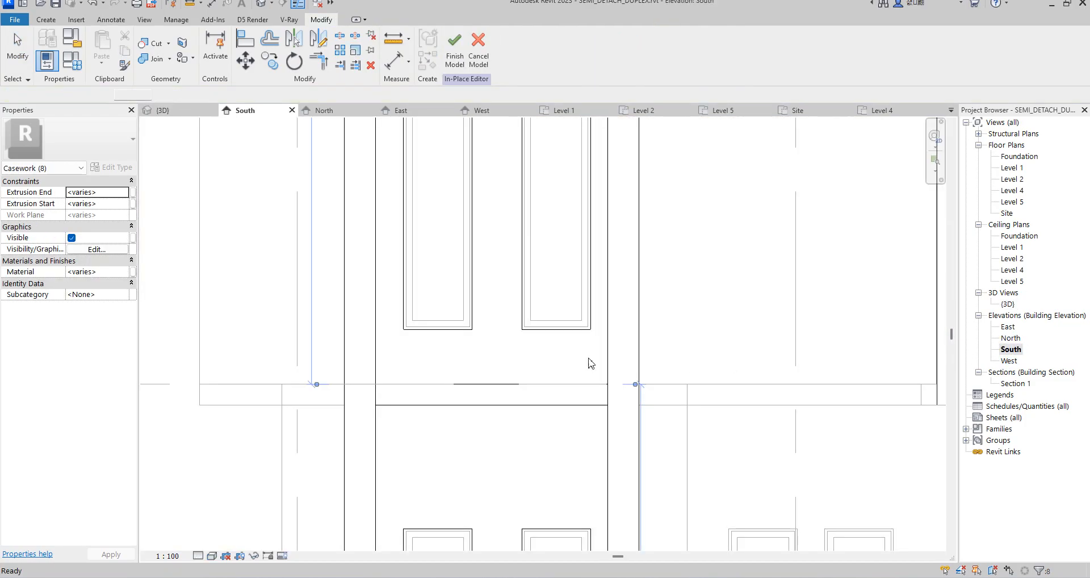
scroll(523, 370, "down", 4)
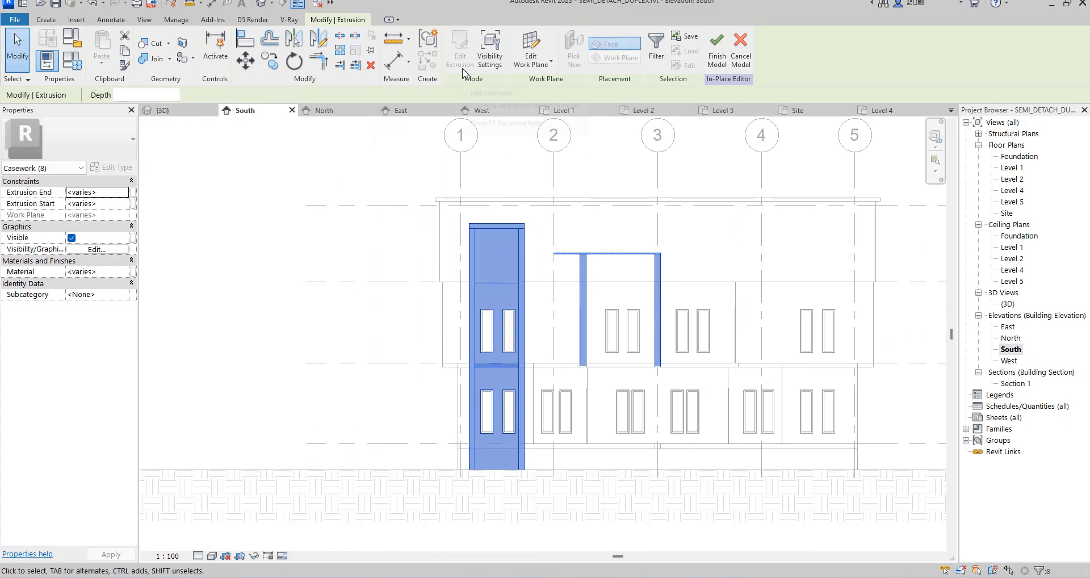
left_click(318, 39)
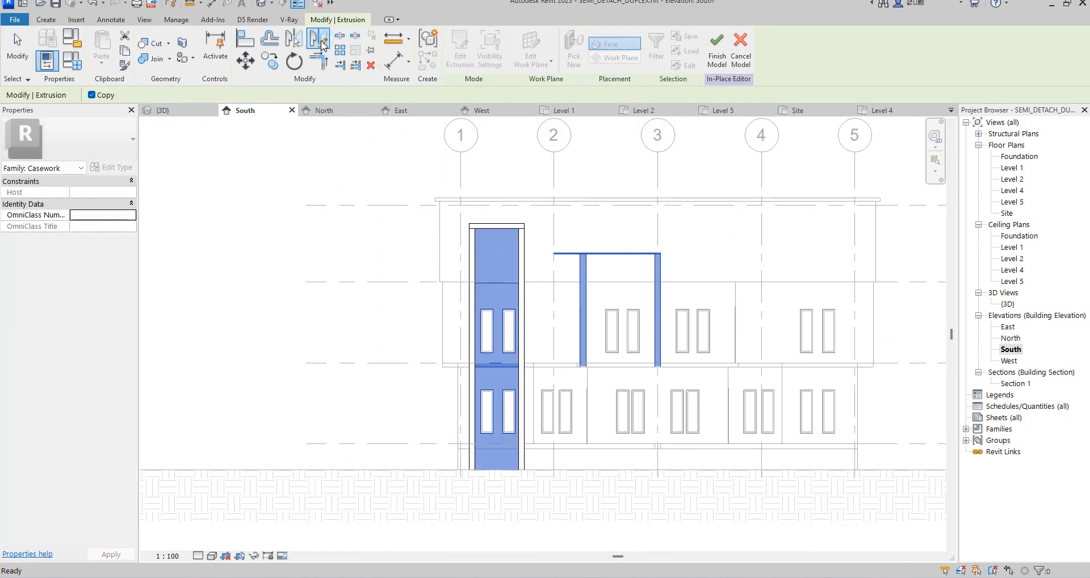
left_click(658, 152)
left_click(656, 174)
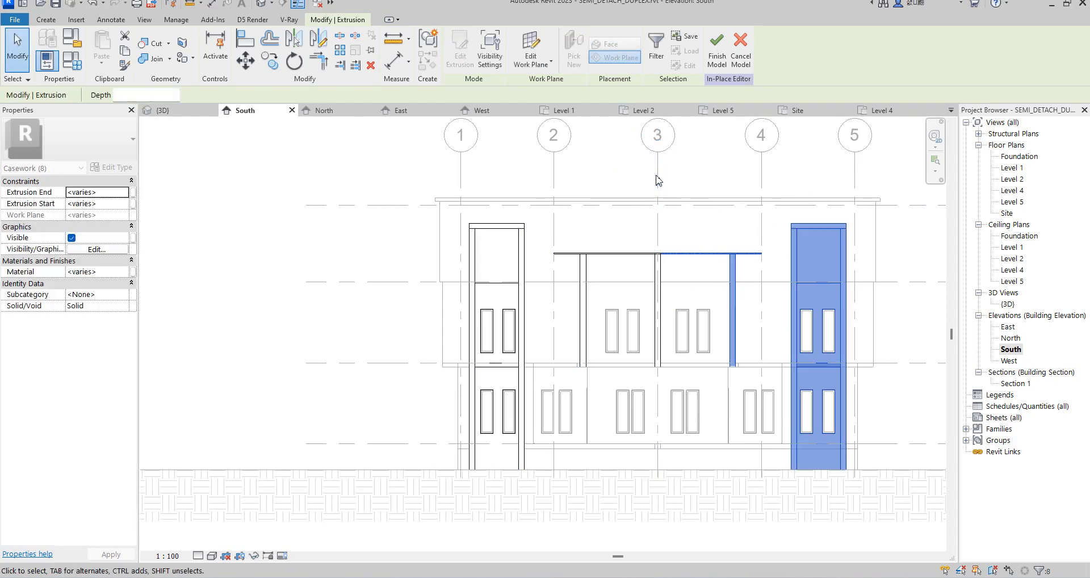
- Check the mirrored facade extrusions and finish the in-place model
left_click(693, 239)
scroll(673, 257, "up", 3)
scroll(681, 253, "down", 5)
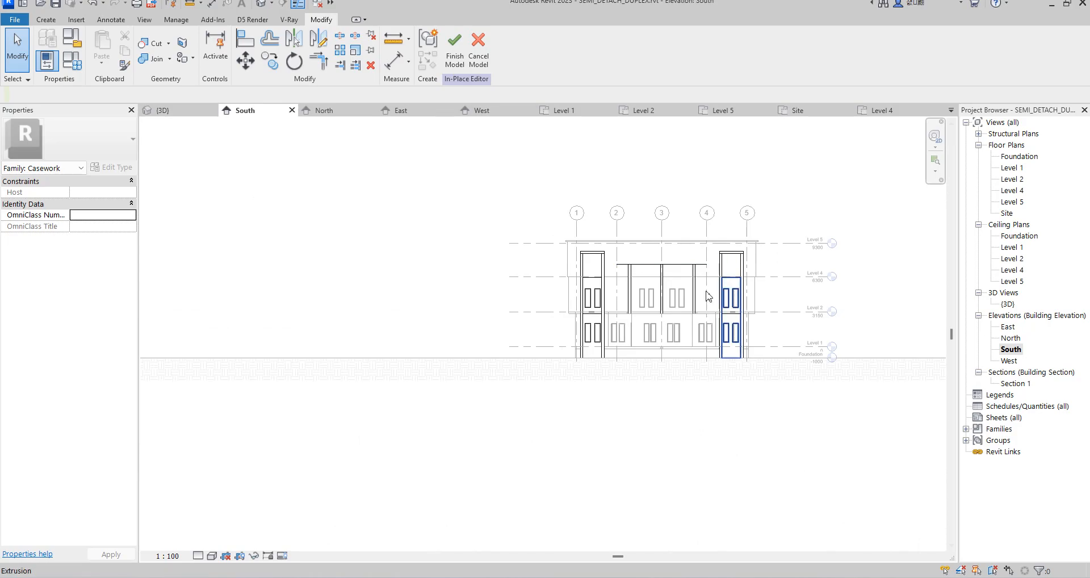
left_click(457, 54)
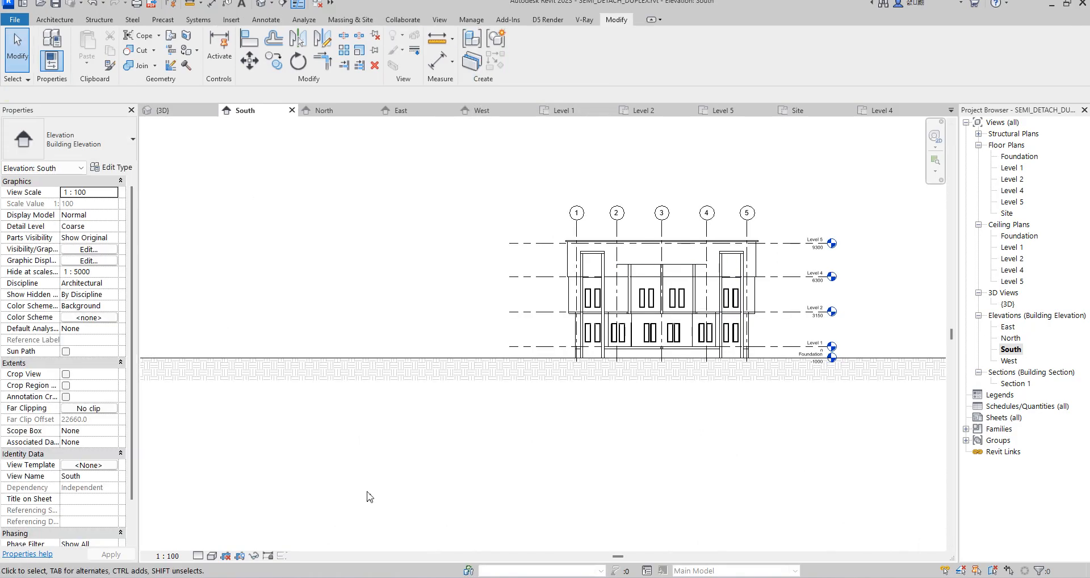
- Show the South elevation in the Realistic visual style and examine the materials on both halves of the facade
left_click(212, 556)
scroll(709, 408, "up", 5)
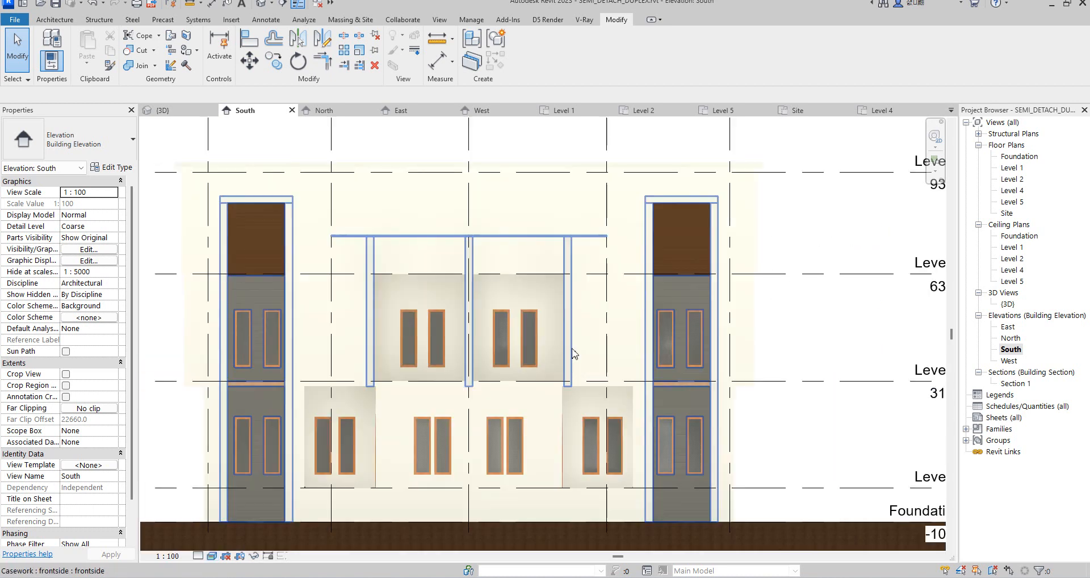
scroll(495, 293, "down", 3)
scroll(409, 278, "up", 3)
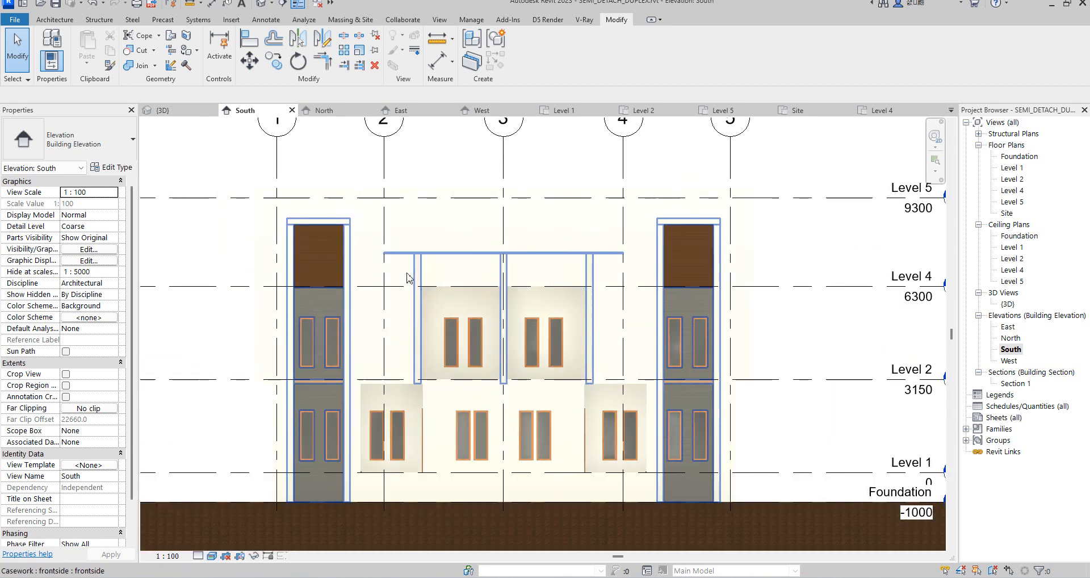
scroll(663, 275, "down", 1)
scroll(667, 278, "down", 1)
scroll(676, 284, "up", 2)
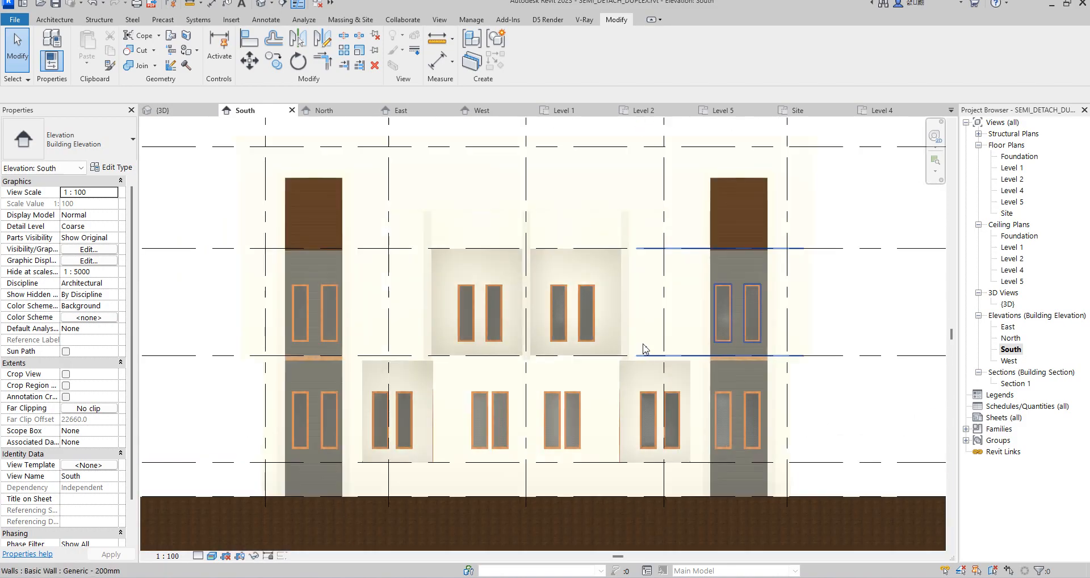
- Open the default 3D view and examine the mirrored frames, fins and slotted canopy on the front facade
scroll(690, 306, "down", 2)
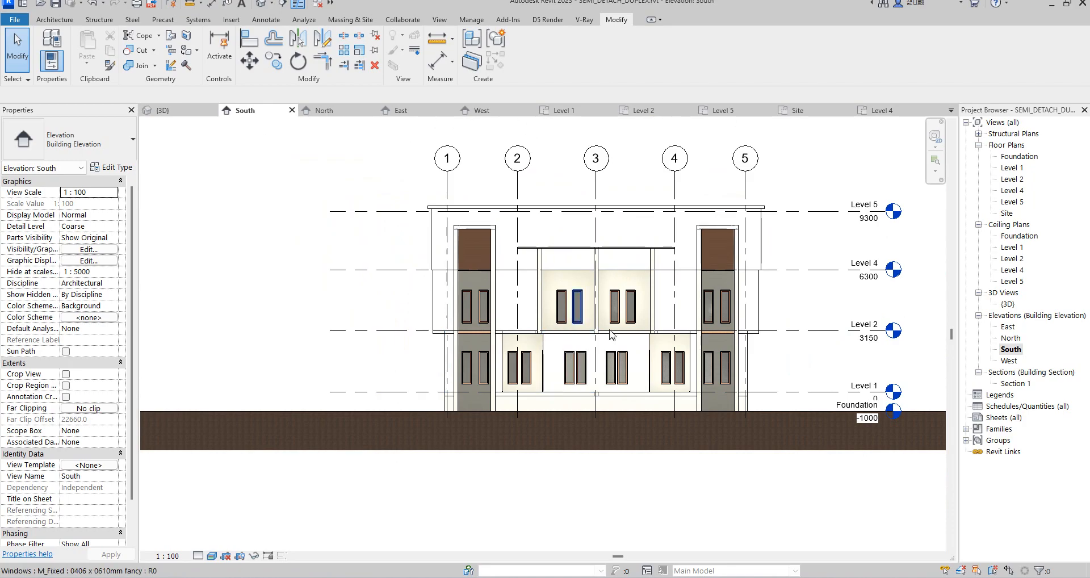
double_click(1009, 305)
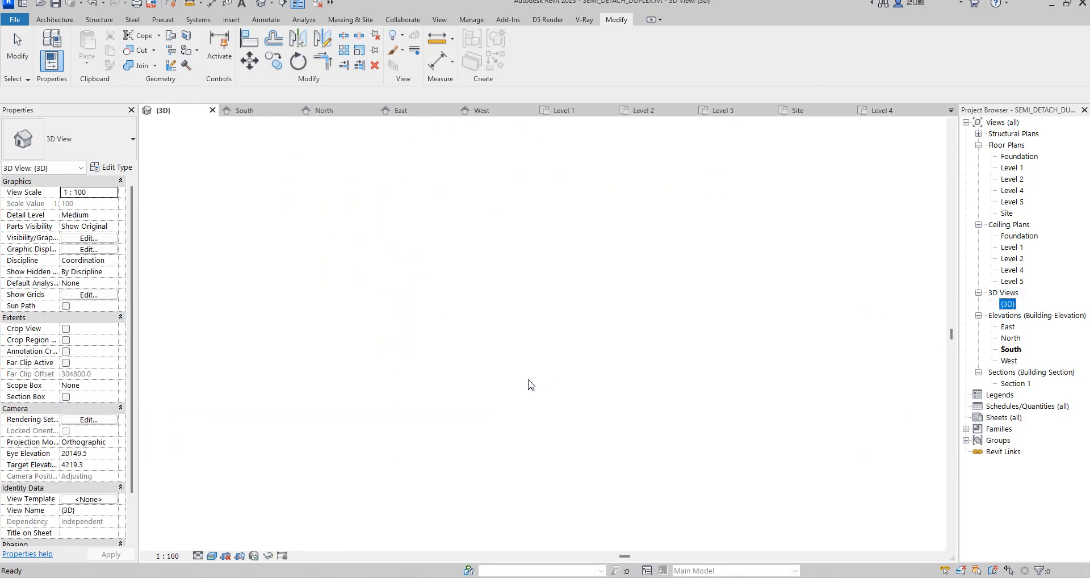
scroll(642, 288, "up", 2)
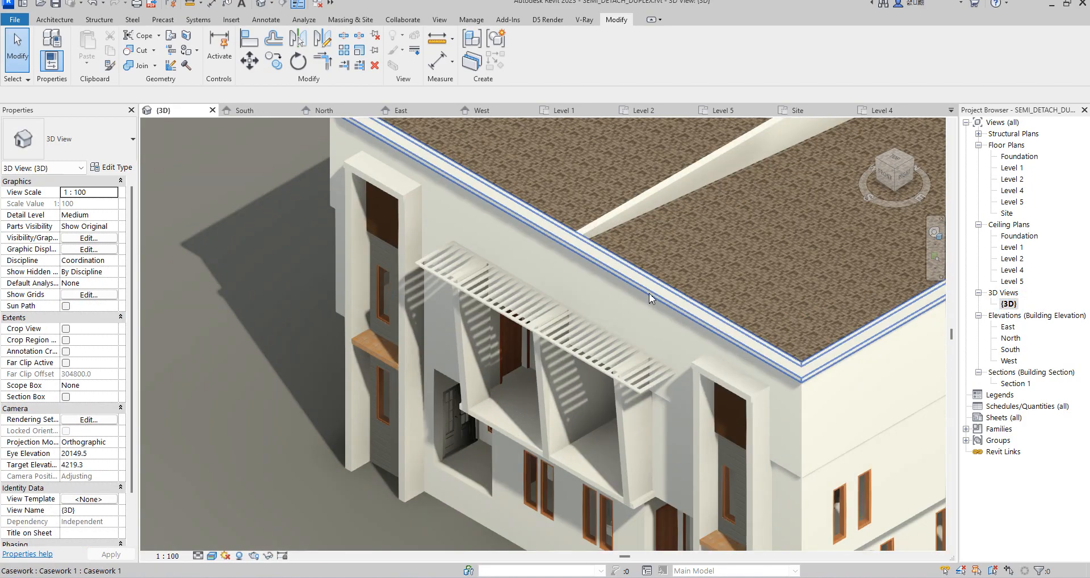
scroll(616, 326, "down", 1)
scroll(612, 338, "down", 2)
scroll(727, 341, "up", 5)
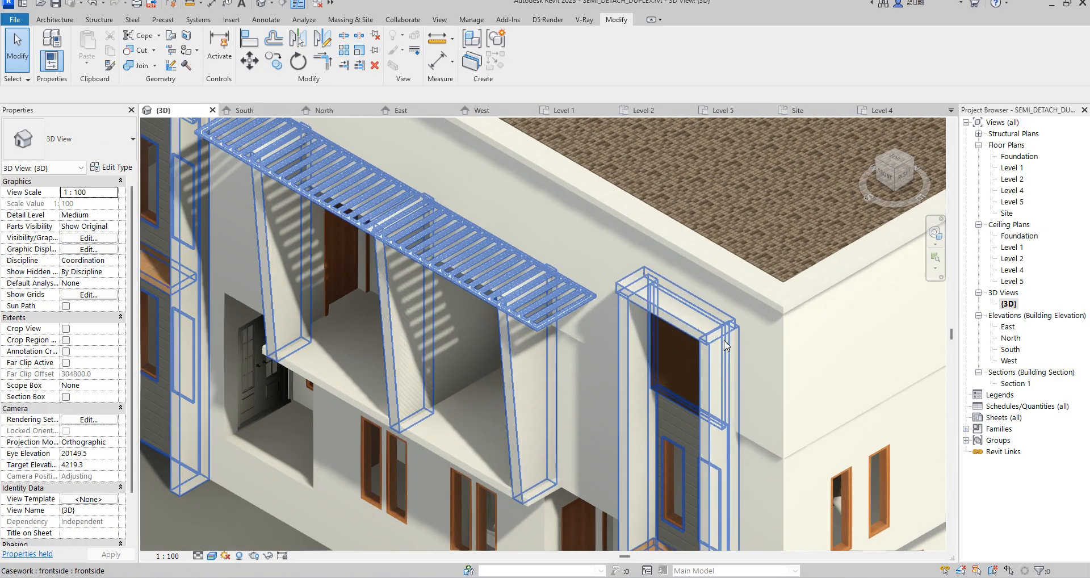
left_click(130, 66)
left_click(692, 335)
left_click(702, 367)
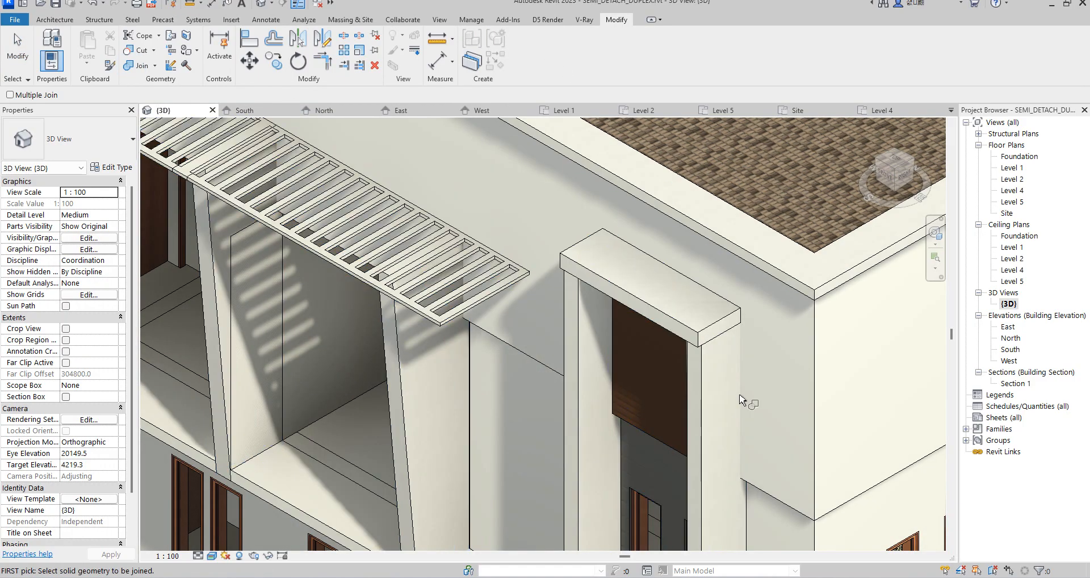
right_click(684, 331)
left_click(702, 339)
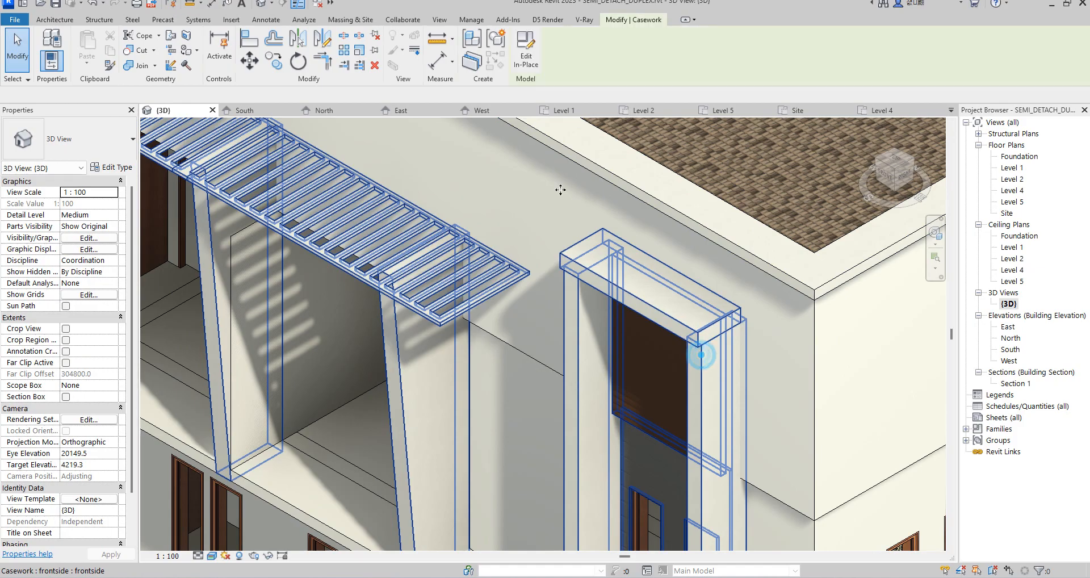
- Open the frontside in-place model for editing and join the right-hand tall frame's top cap with its upright surround
double_click(703, 350)
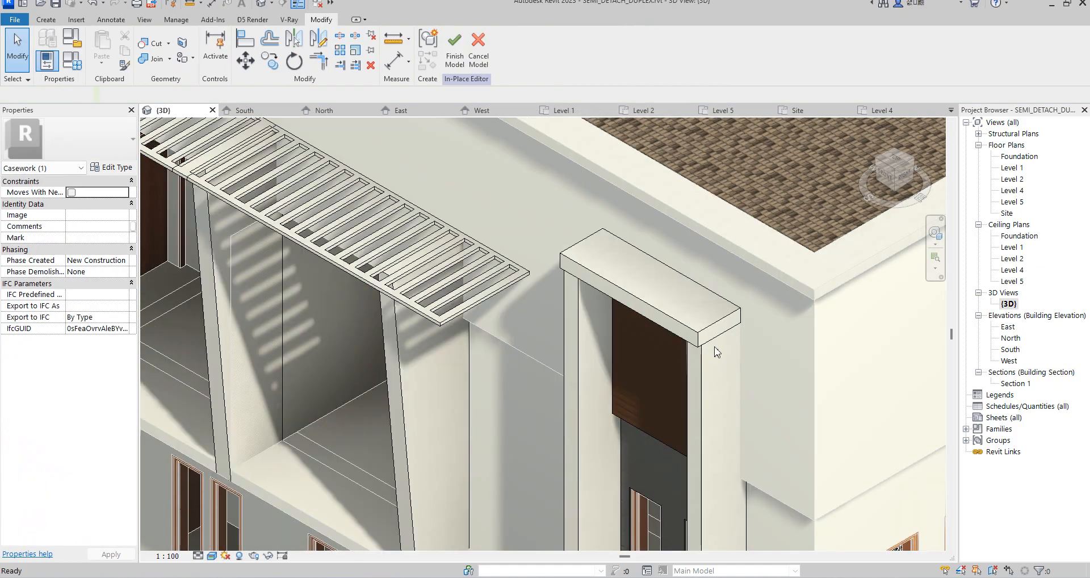
left_click(152, 58)
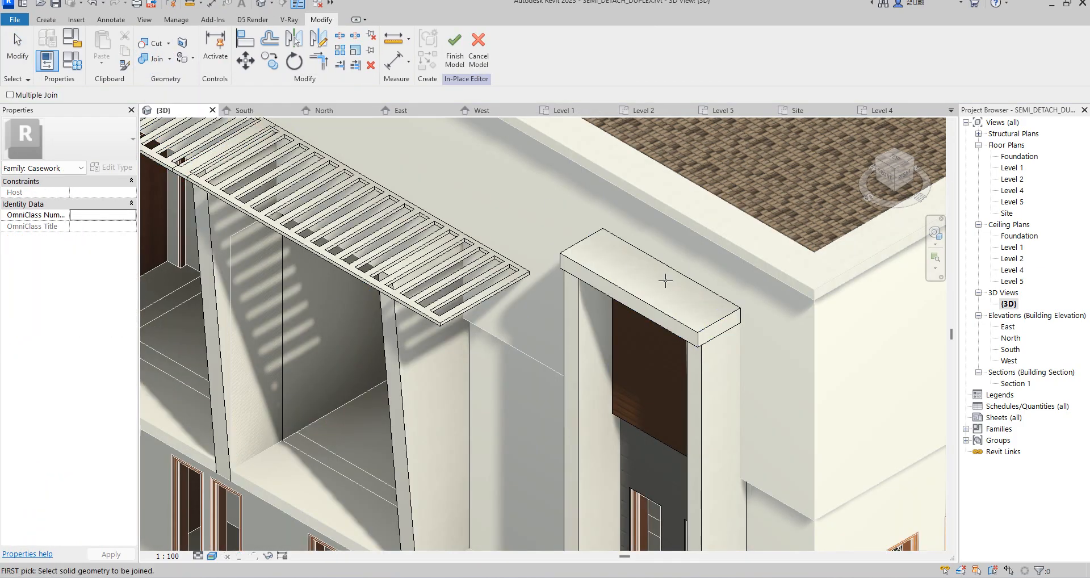
left_click(691, 391)
- Join the top cap of the tall frame at the facade's left end with its upright surround
scroll(785, 255, "down", 4)
scroll(726, 265, "down", 5)
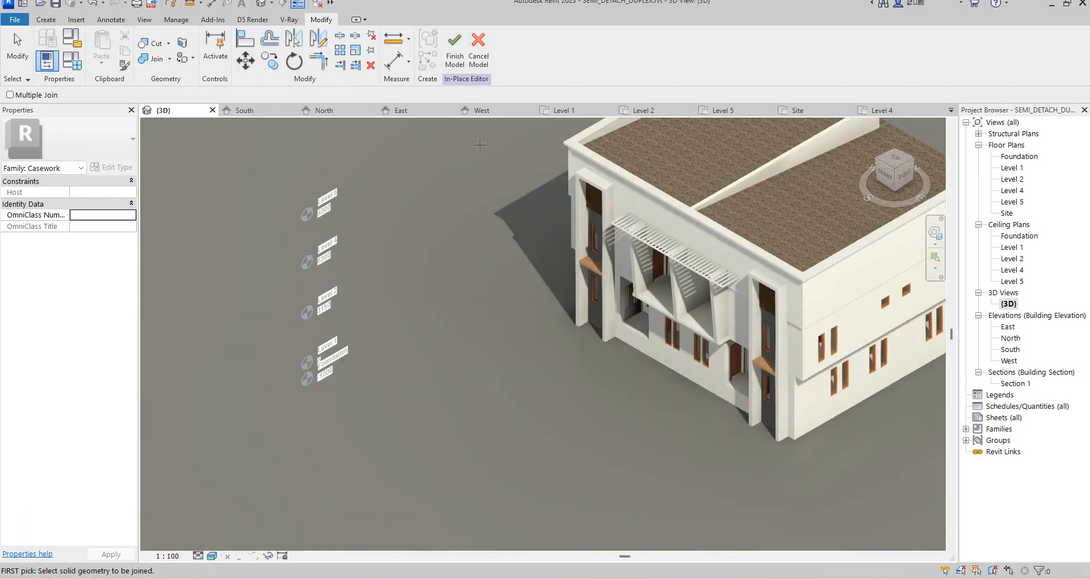
scroll(565, 245, "up", 8)
scroll(564, 245, "up", 1)
left_click(566, 243)
left_click(578, 180)
left_click(425, 194)
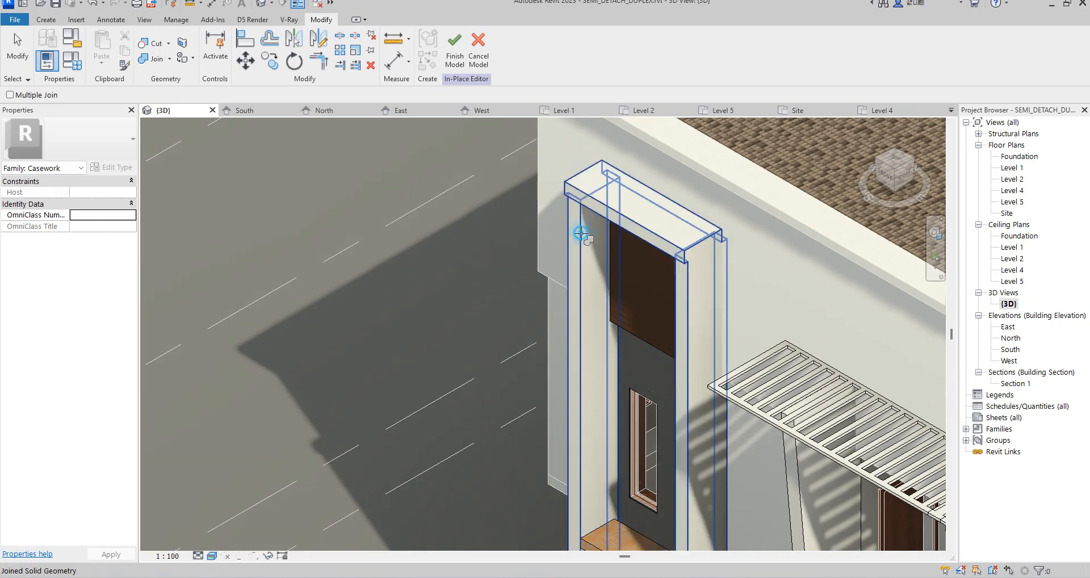
left_click(582, 234)
scroll(431, 213, "down", 4)
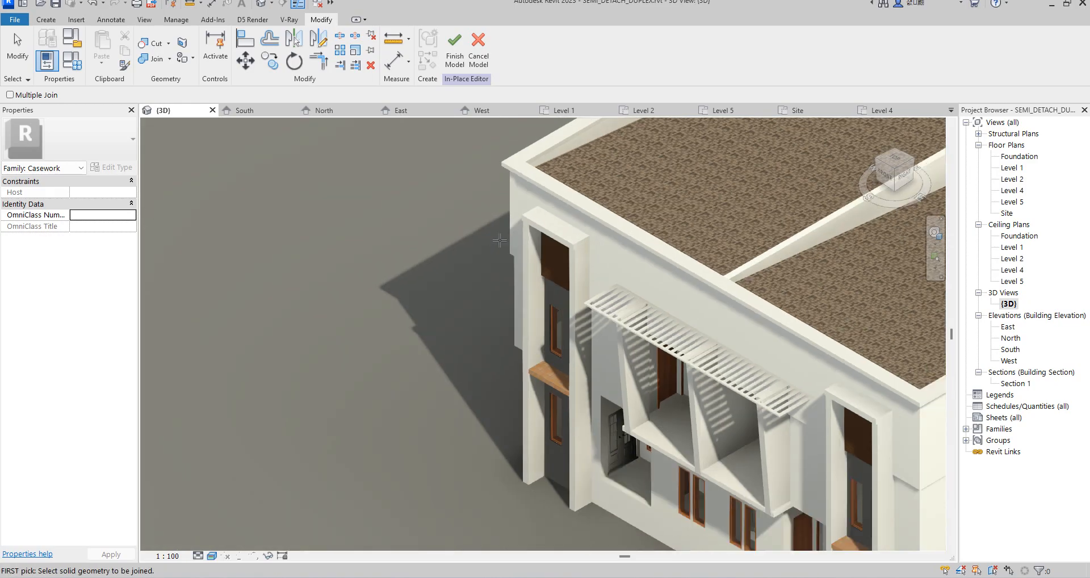
right_click(421, 205)
left_click(434, 209)
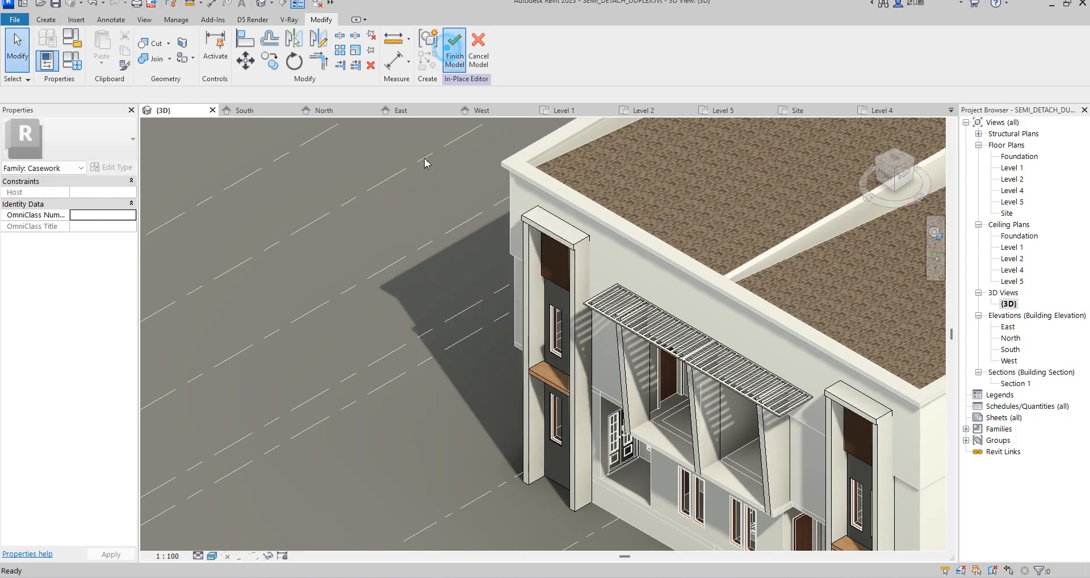
- Finish the in-place model and check the joined frames on the front facade in 3D
left_click(452, 47)
scroll(707, 303, "down", 5)
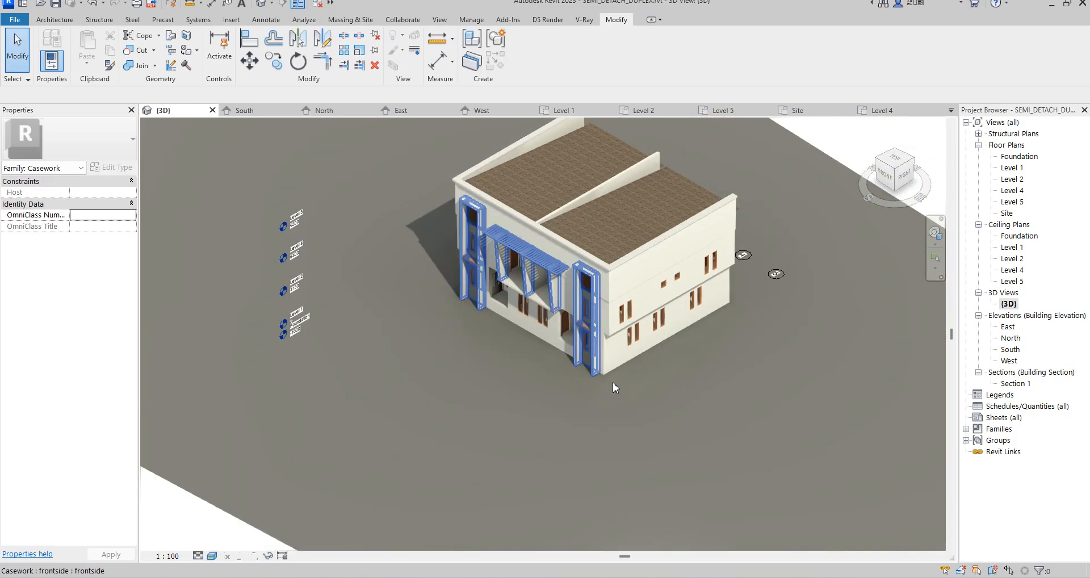
left_click(433, 359)
scroll(590, 238, "up", 4)
scroll(589, 239, "up", 4)
scroll(589, 328, "down", 4)
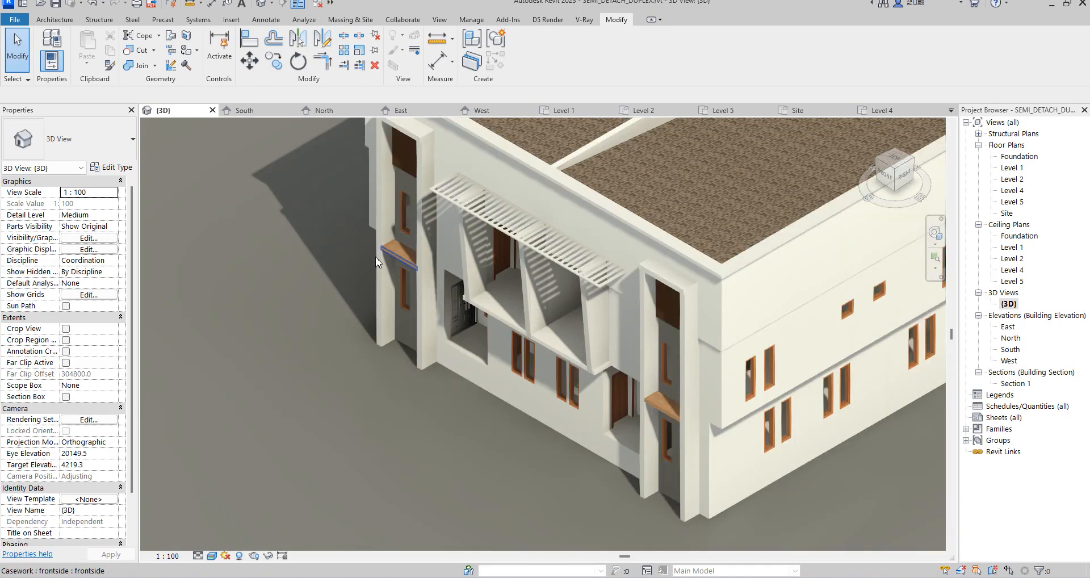